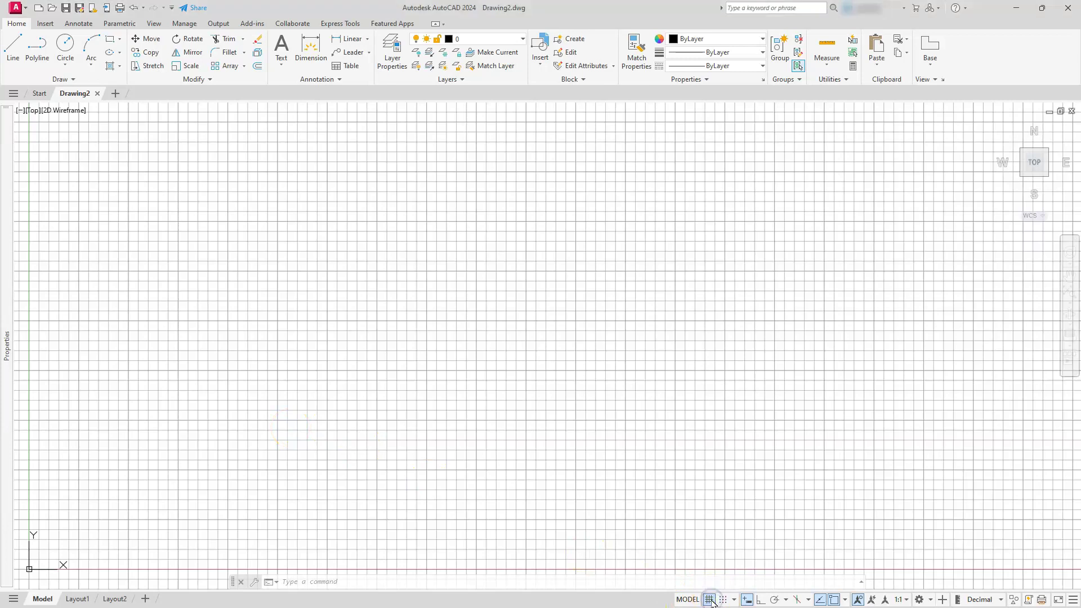
- Turn off the grid display and enable Ortho mode for the drawing
left_click(710, 600)
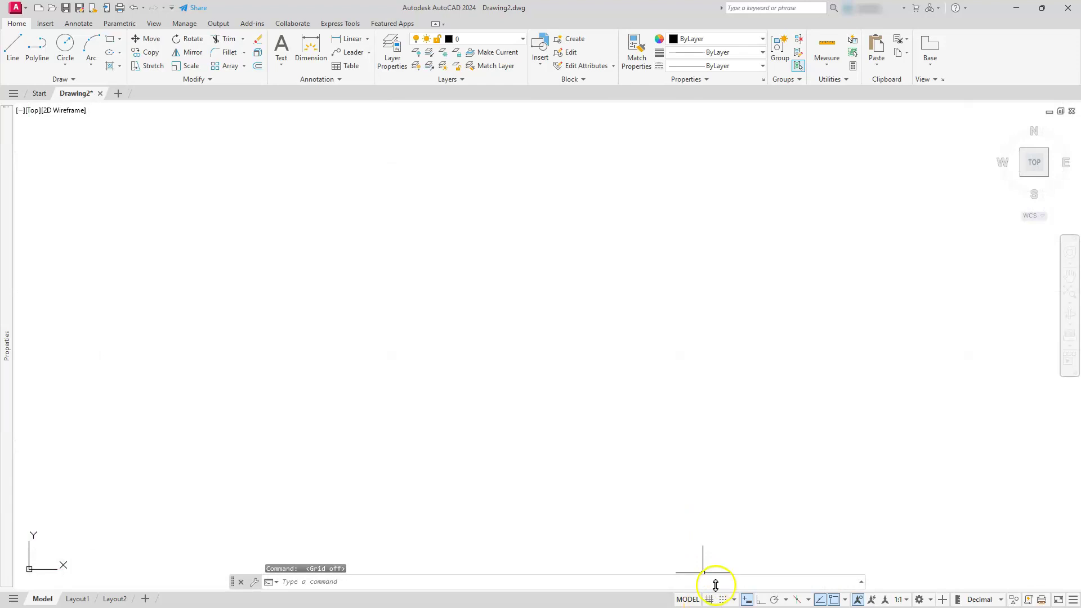
left_click(760, 600)
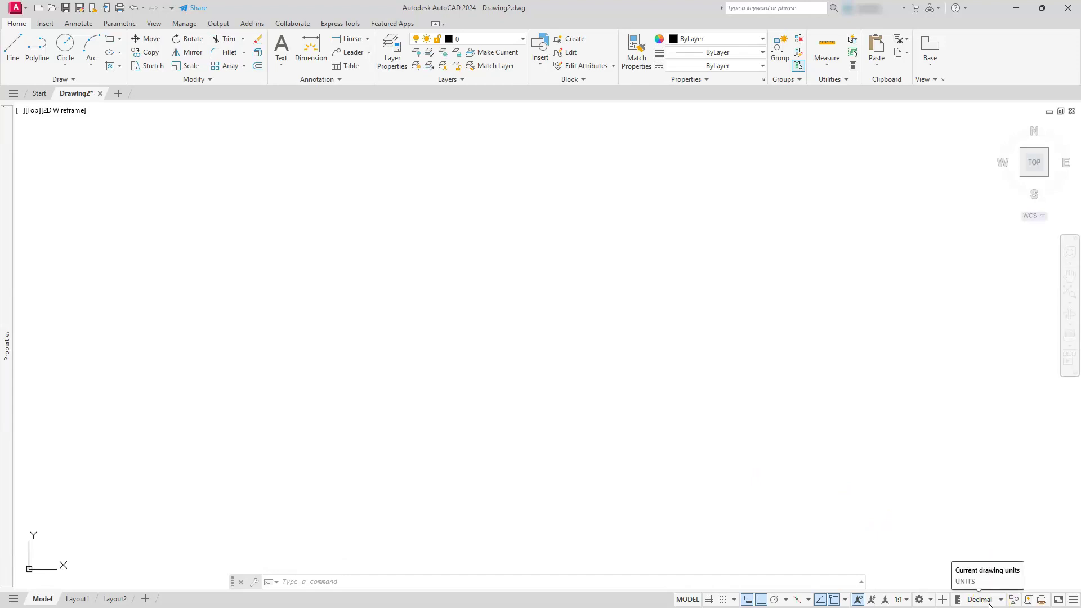
- Draw a vertical line 130 units long upward from a free start point and fit it in view
left_click(15, 50)
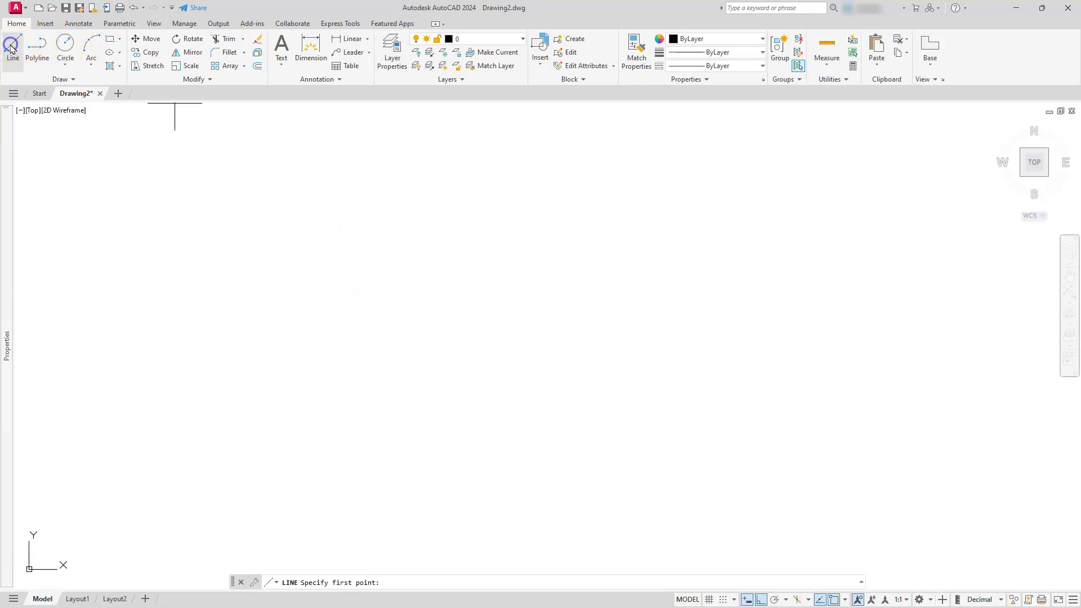
left_click(324, 464)
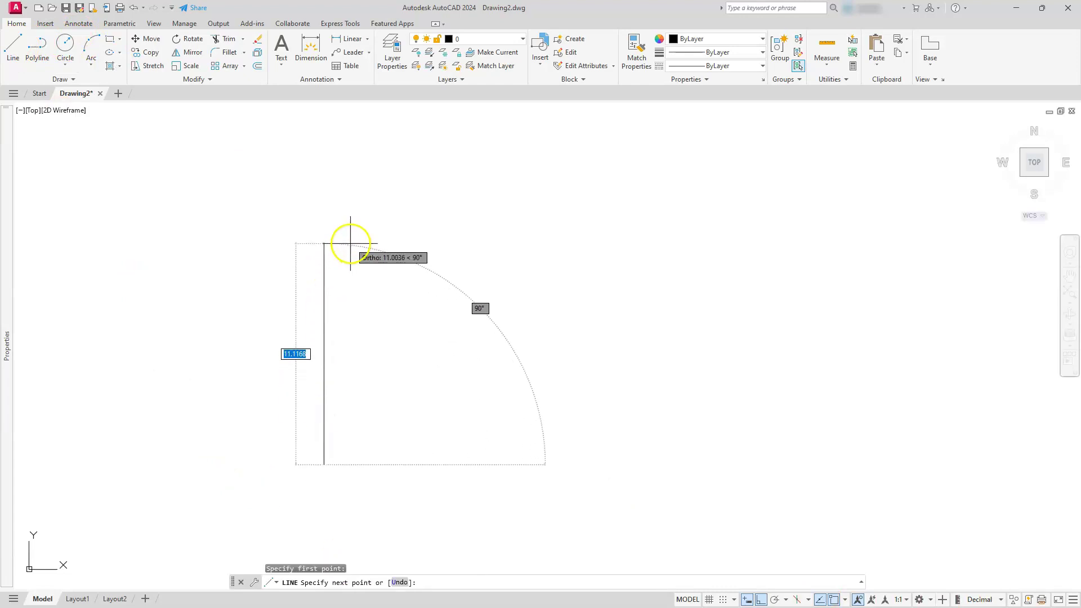
type("130")
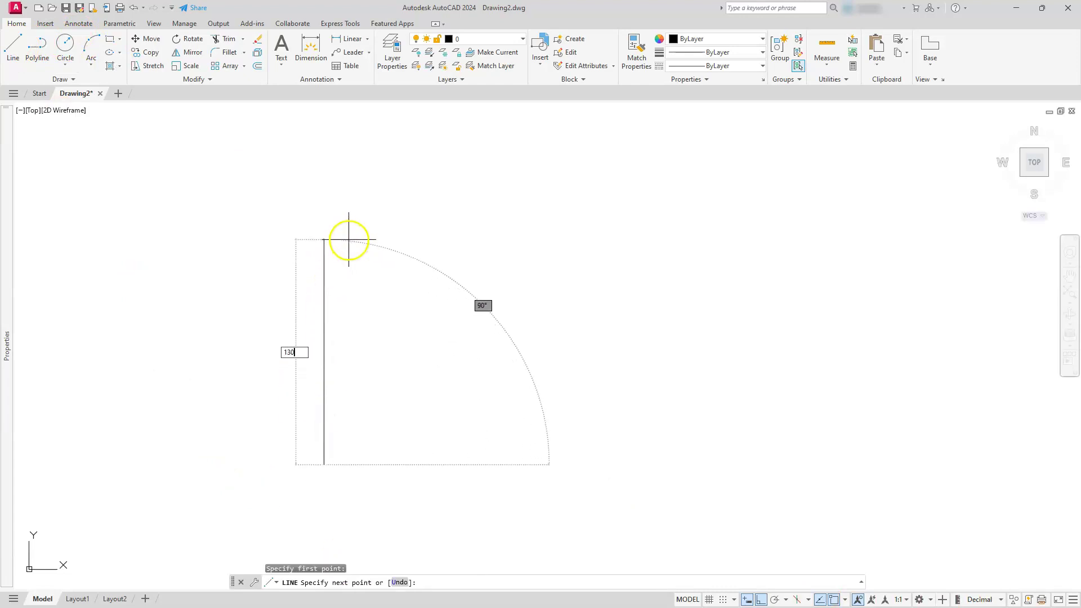
key("Return")
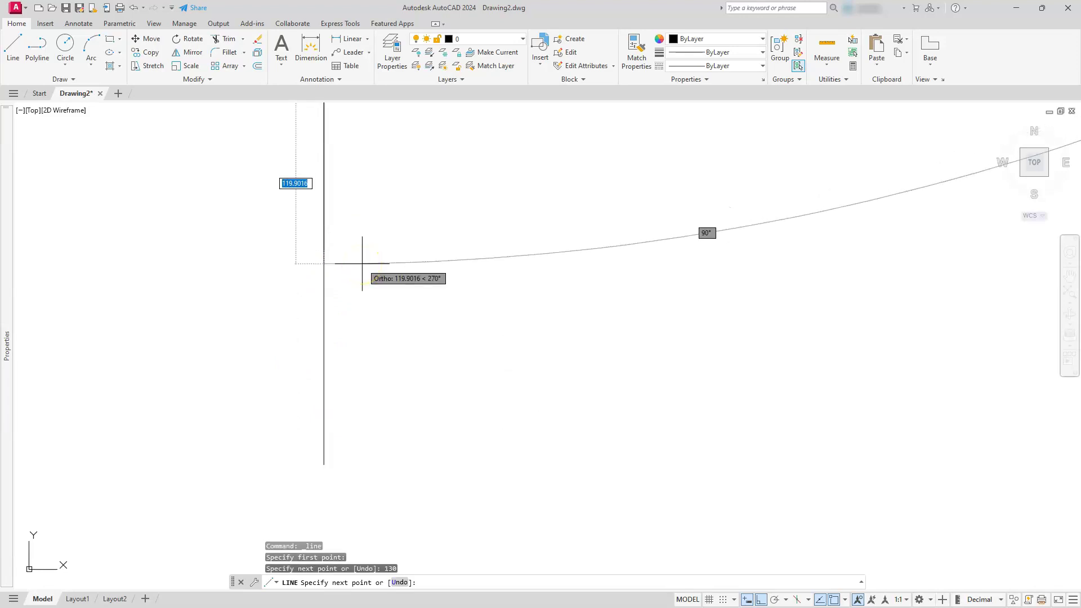
key("Escape")
left_click(458, 306)
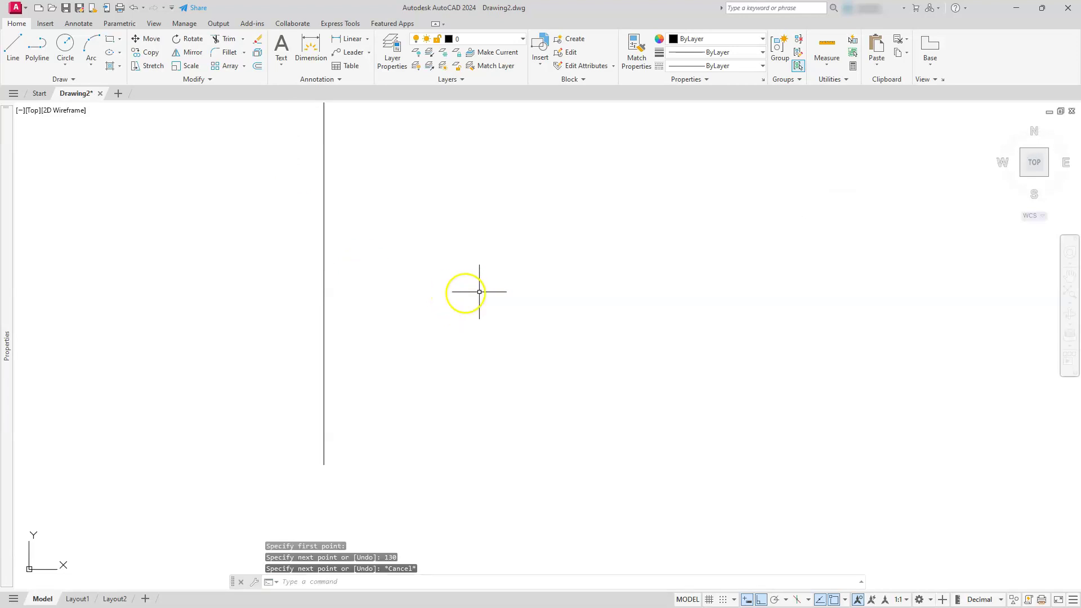
left_click(1068, 294)
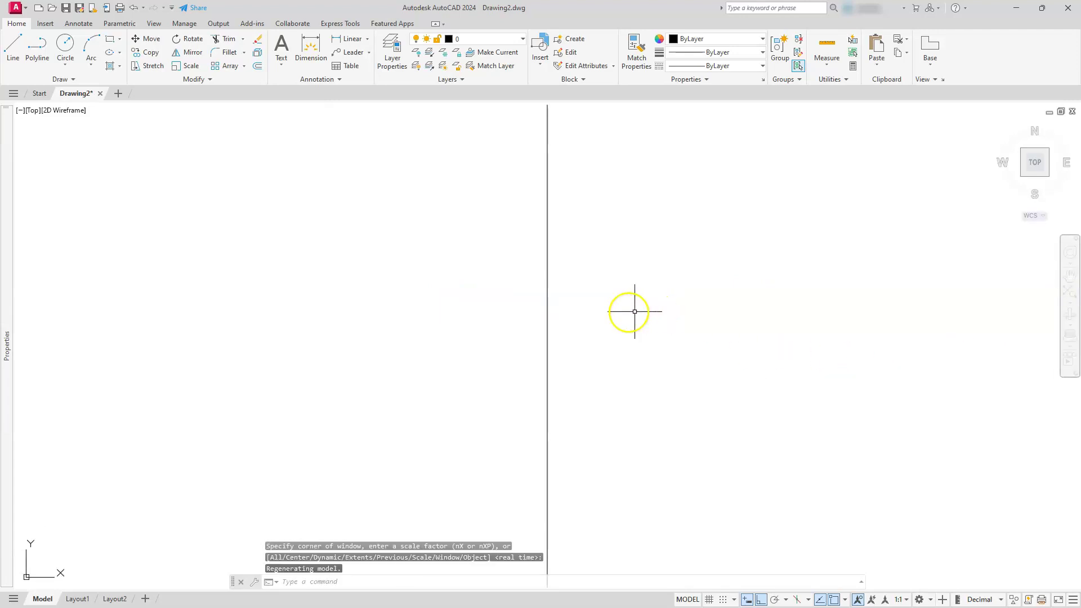
scroll(543, 313, "down", 4)
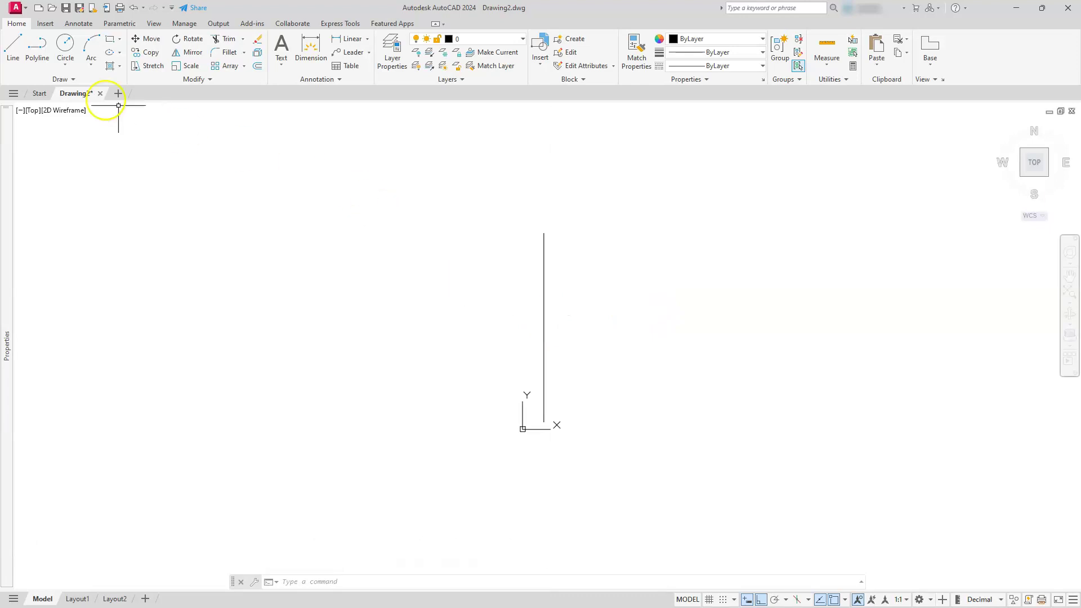
- Draw a 150-unit horizontal line to the right from the vertical line's upper endpoint
left_click(14, 47)
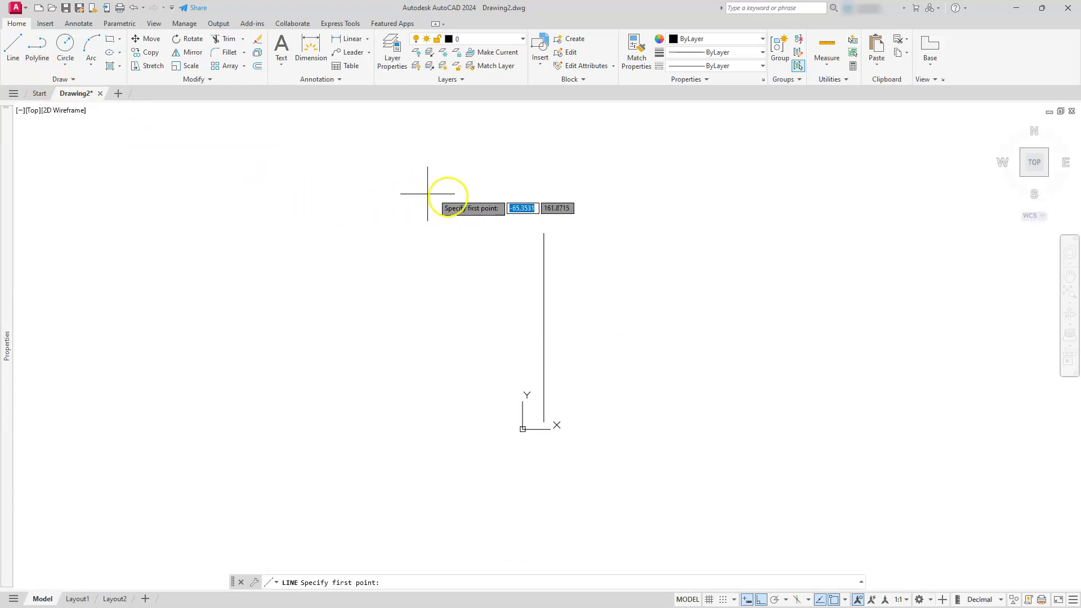
left_click(544, 232)
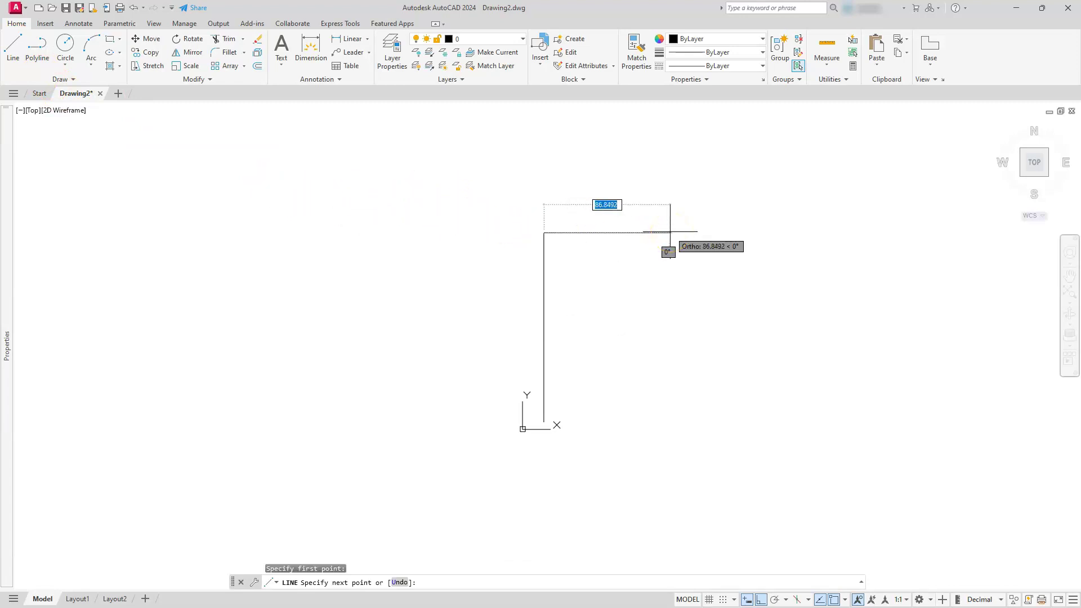
type("150")
key("Return")
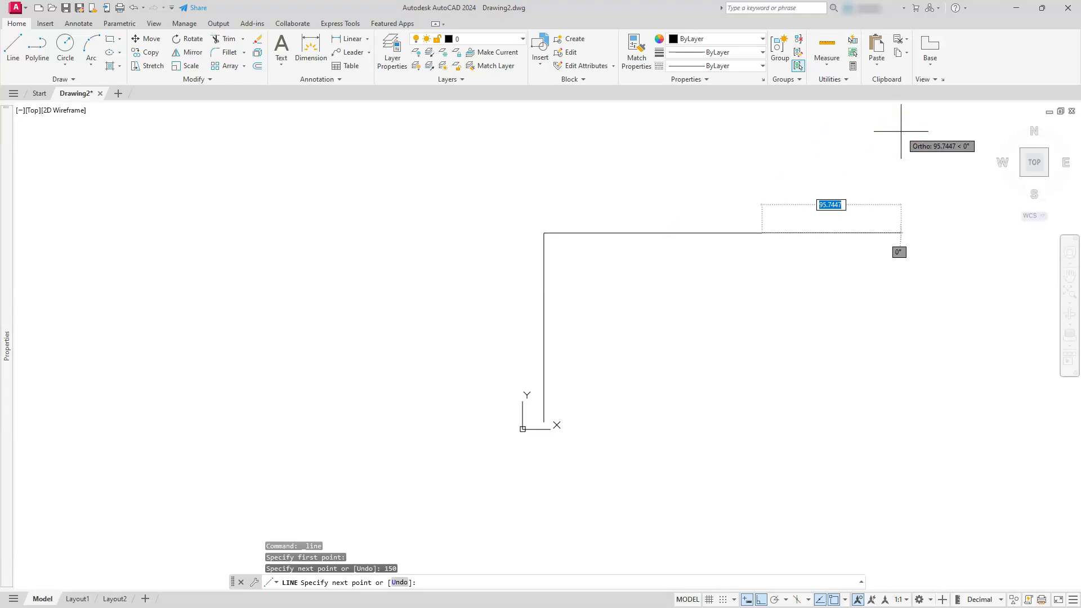
- Continue the outline with a sloped segment 100 units long at 30 degrees
type("100")
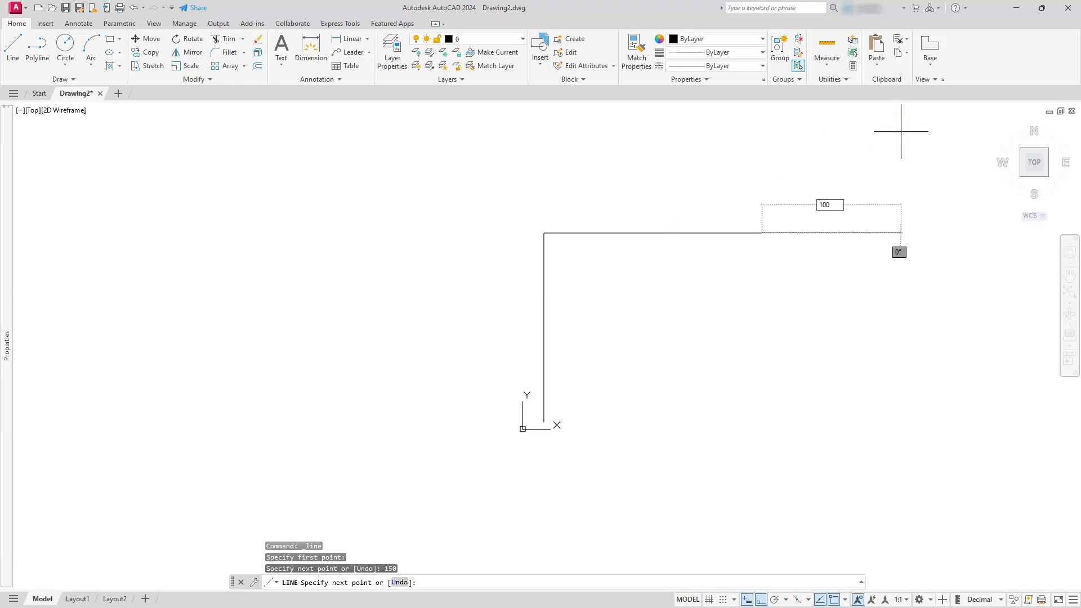
key("Tab")
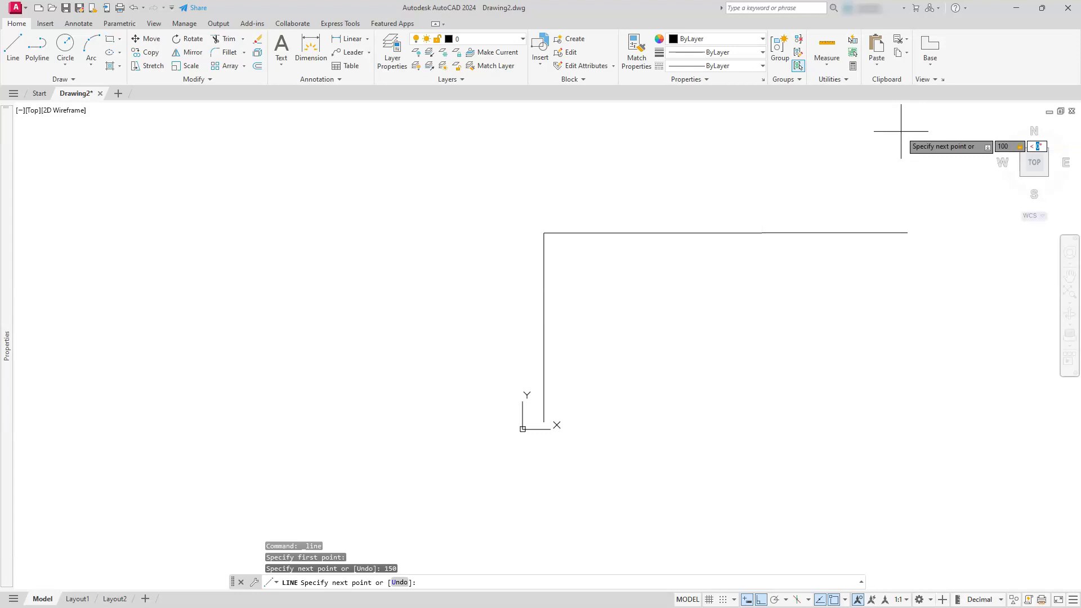
type("30")
key("Return")
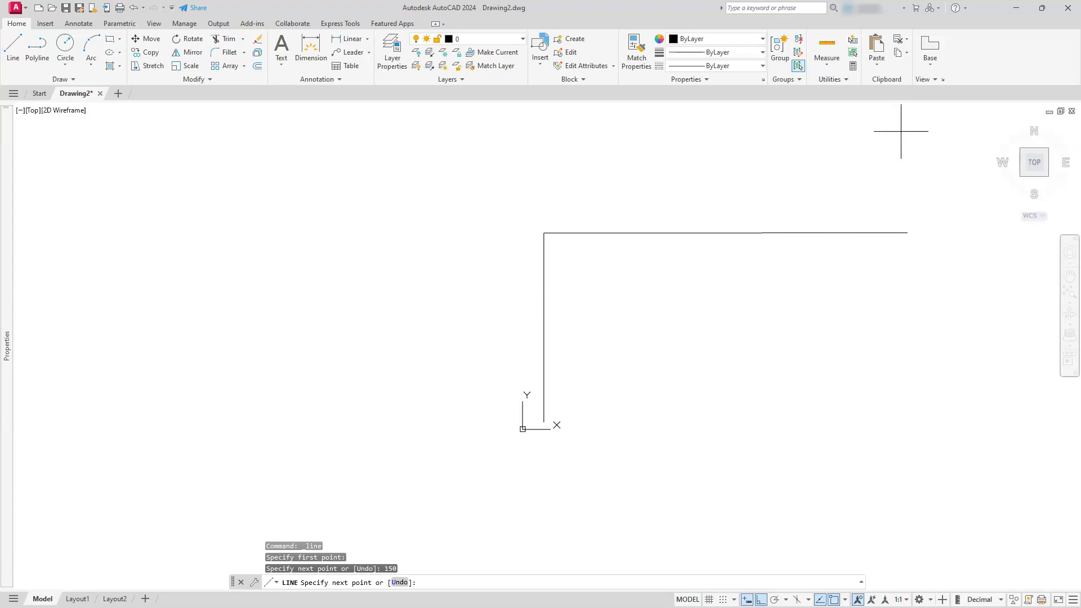
- Add a 65-unit horizontal segment to the right of the sloped line and end the Line command
mouse_move(841, 150)
middle_mouse_down()
mouse_move(816, 183)
mouse_move(664, 253)
mouse_move(641, 241)
middle_mouse_up()
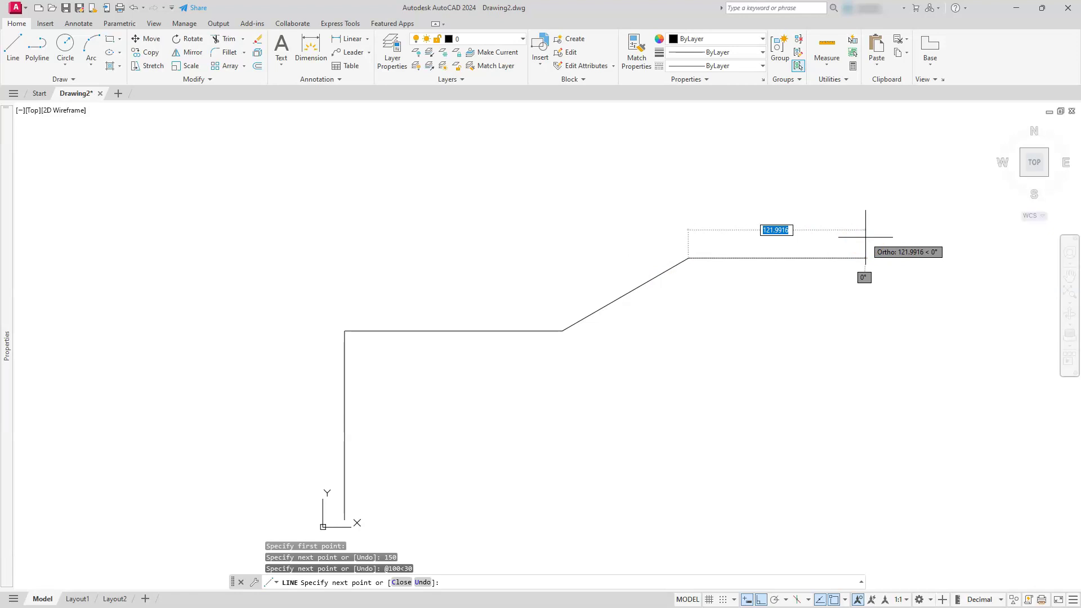
type("65")
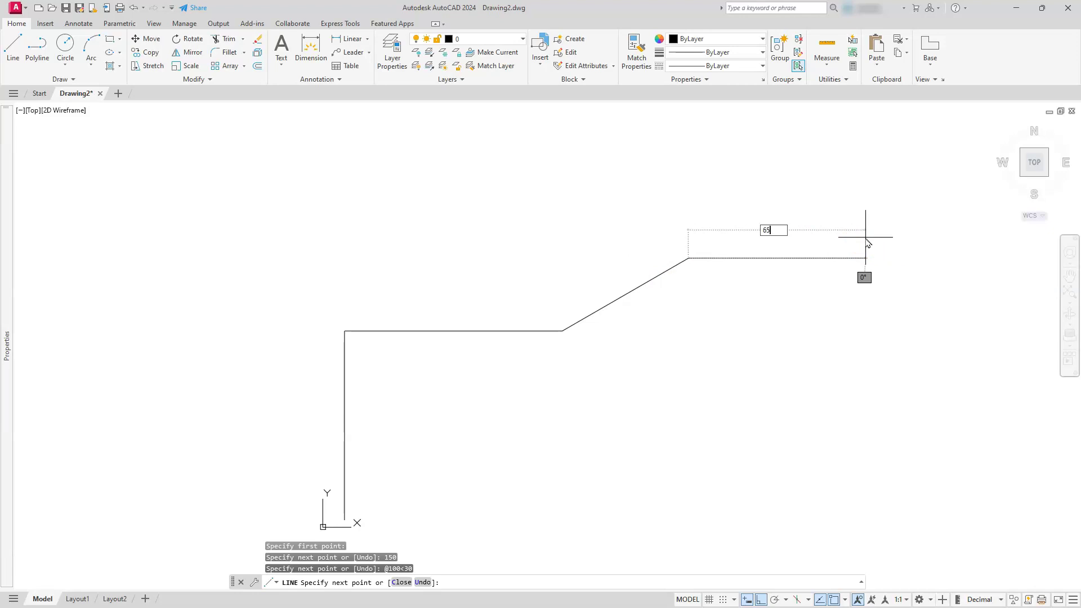
key("Return")
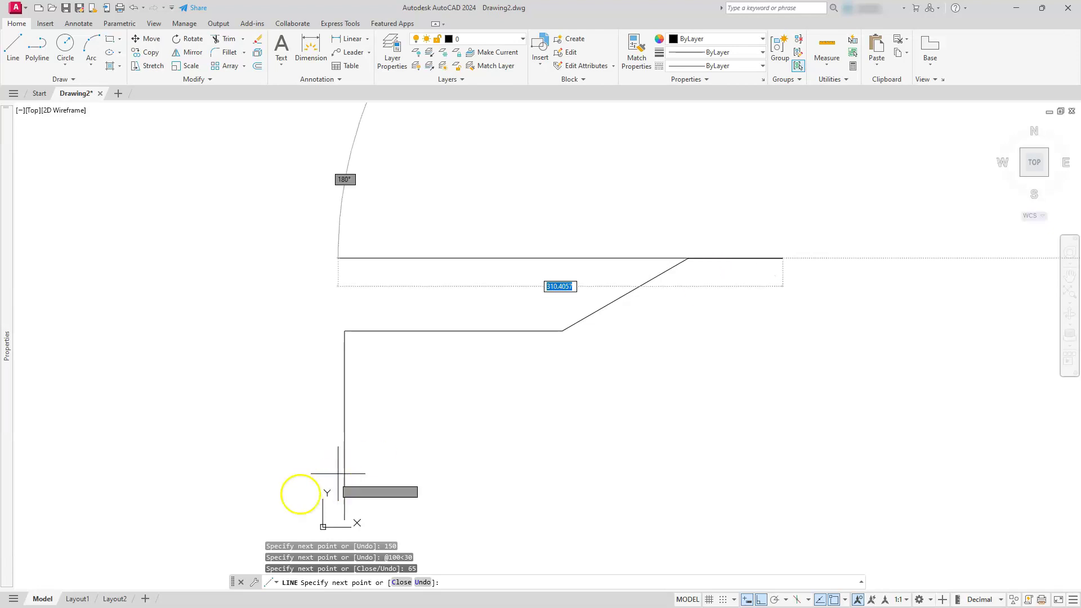
key("Escape")
key("Escape")
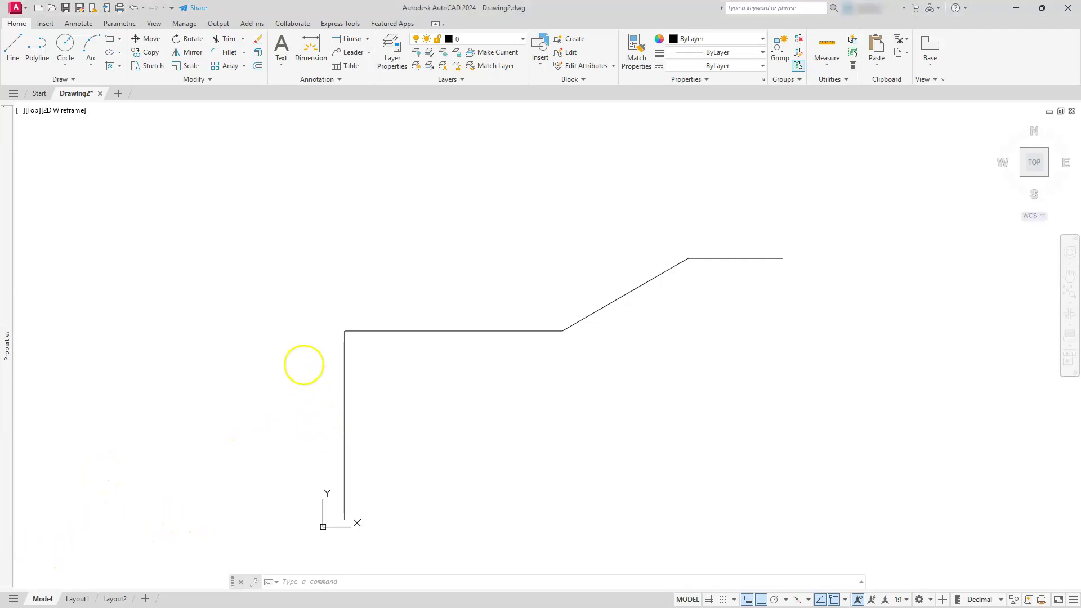
- Mirror the two horizontal lines and the sloped line about a horizontal axis through the vertical line's midpoint, keeping the source objects
middle_click_drag(389, 392, 328, 273)
left_click(217, 67)
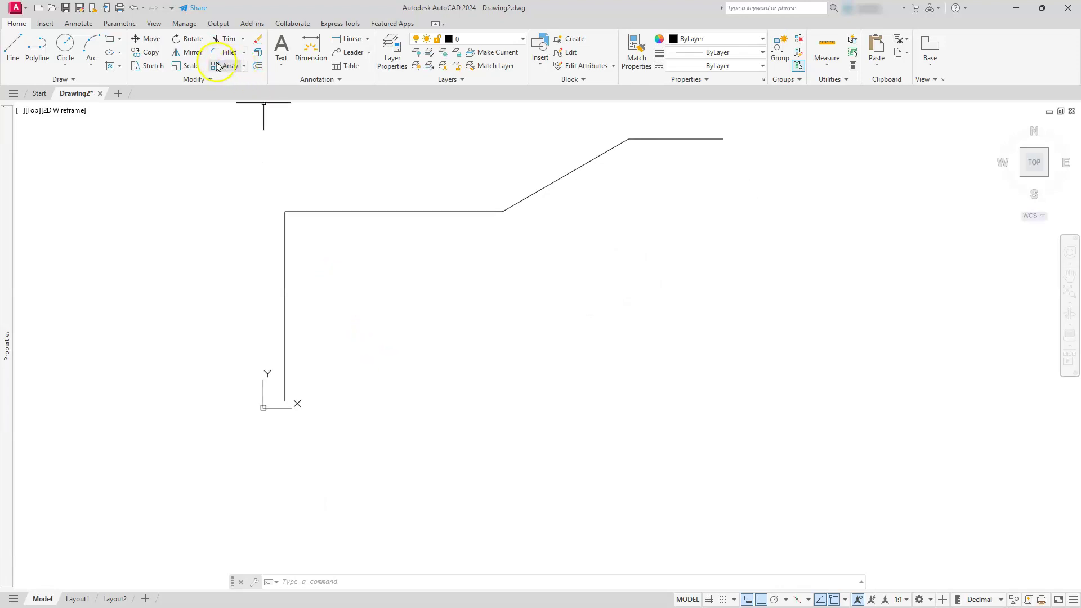
left_click(188, 52)
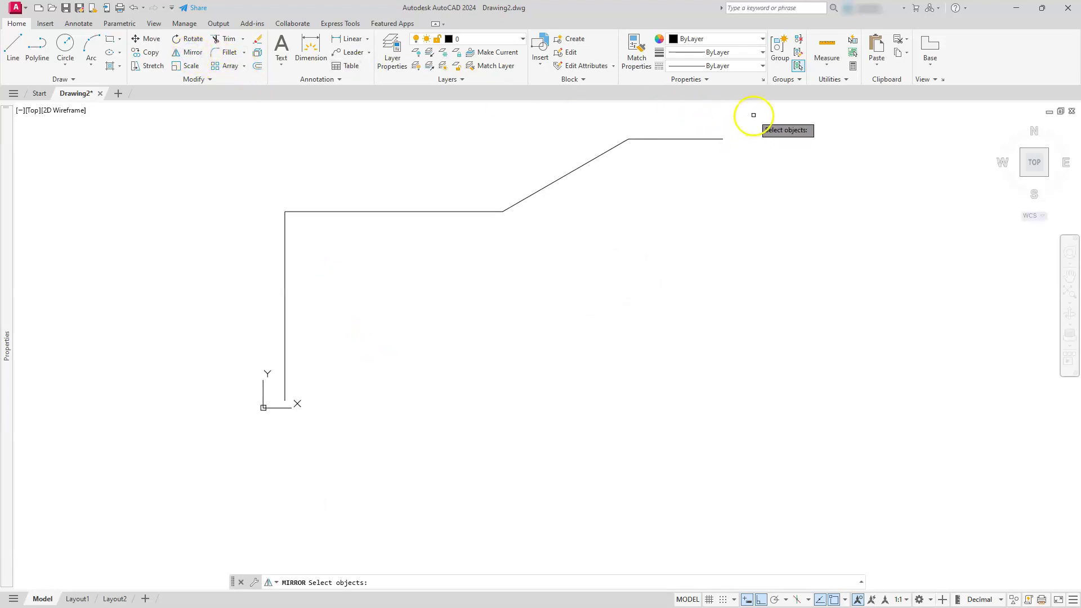
left_click_drag(754, 115, 374, 290)
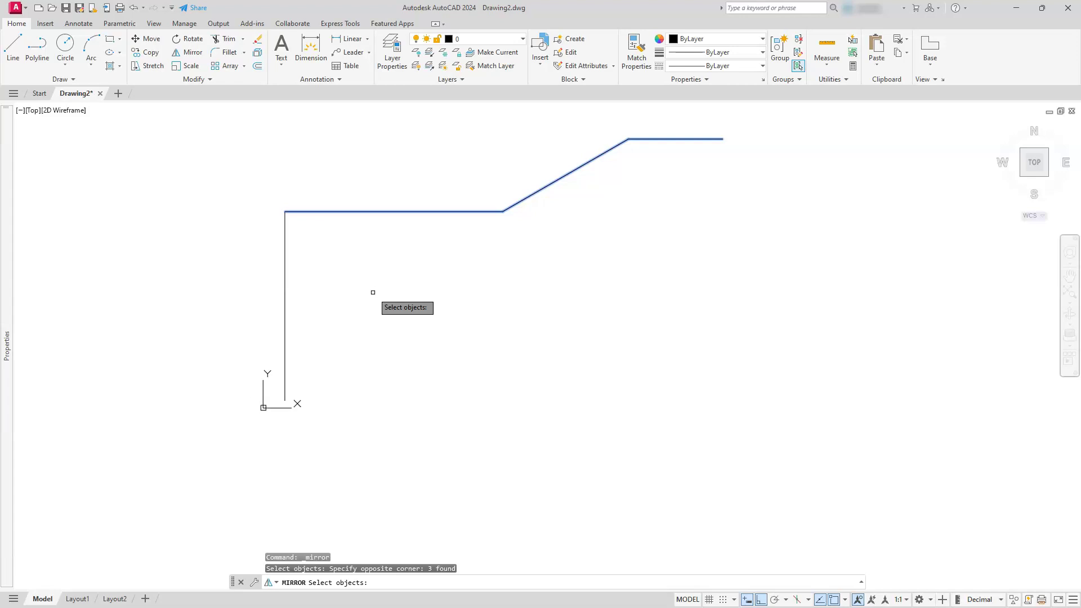
left_click_drag(306, 439, 357, 427)
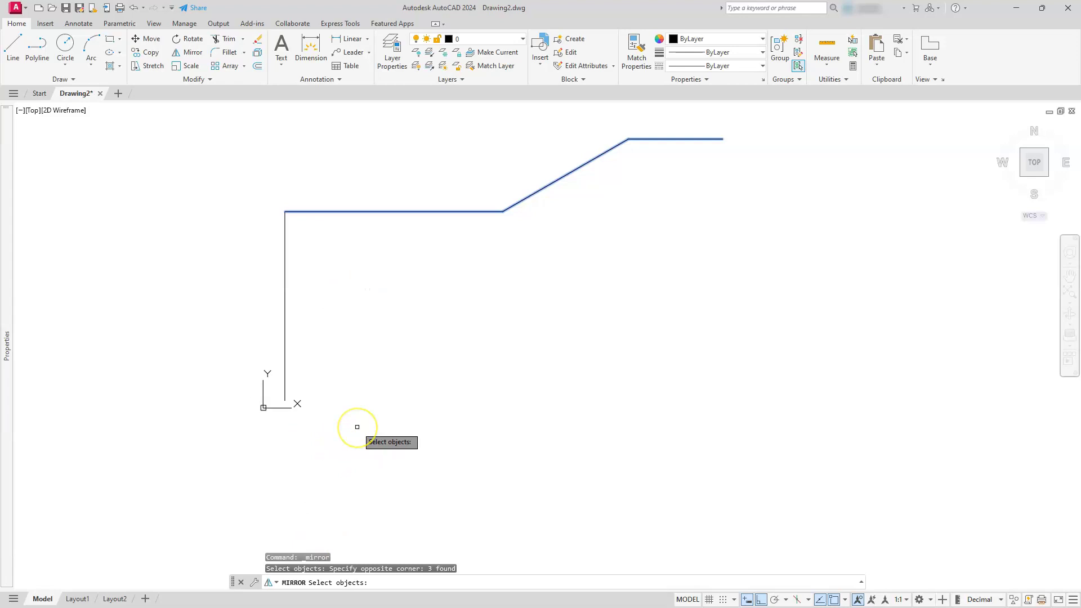
key("Return")
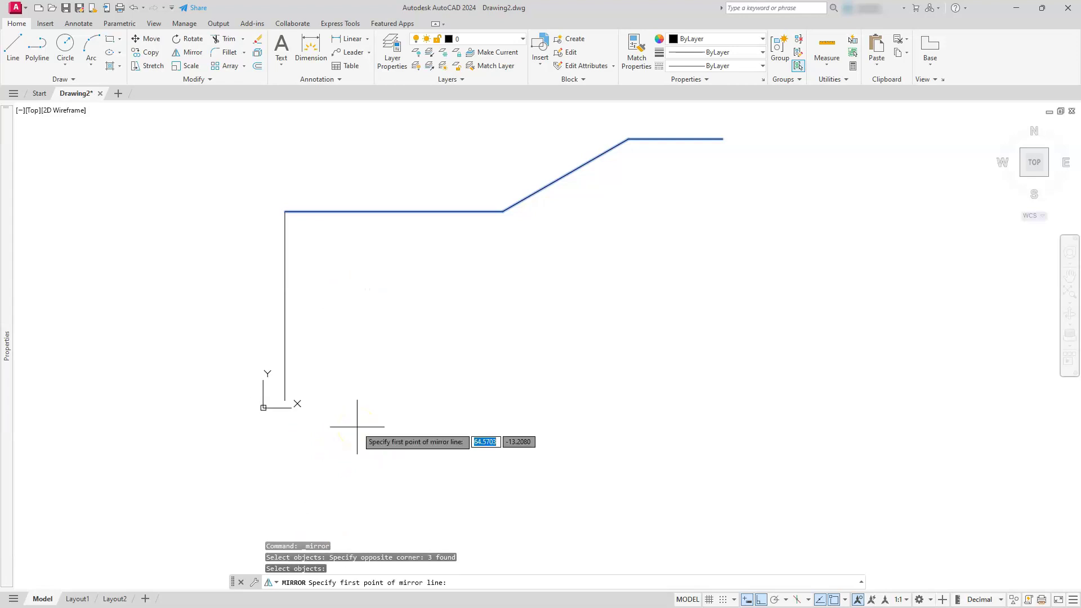
left_click(286, 305)
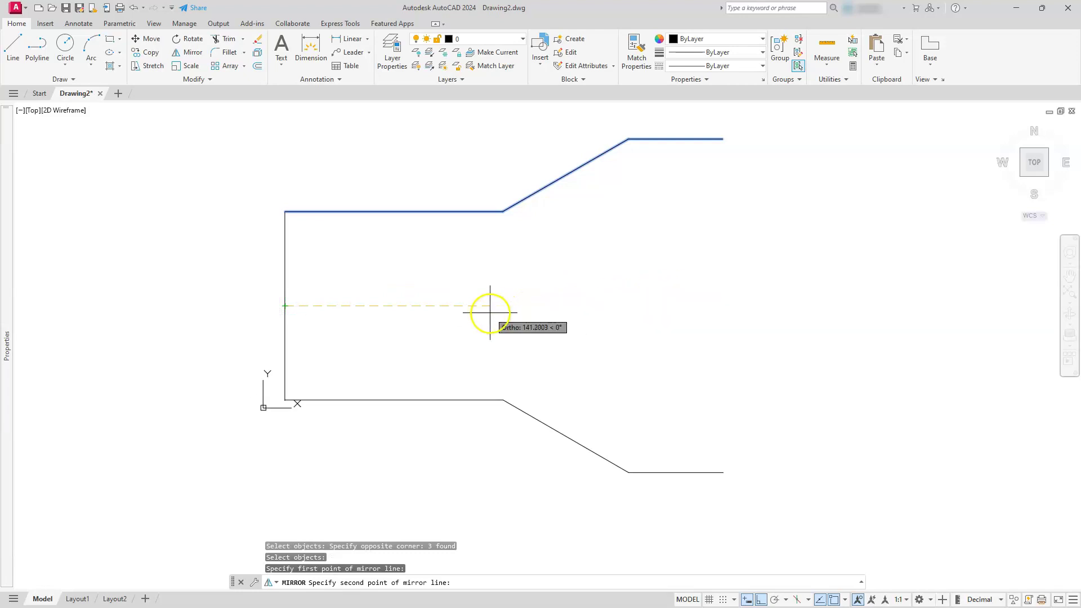
left_click(858, 306)
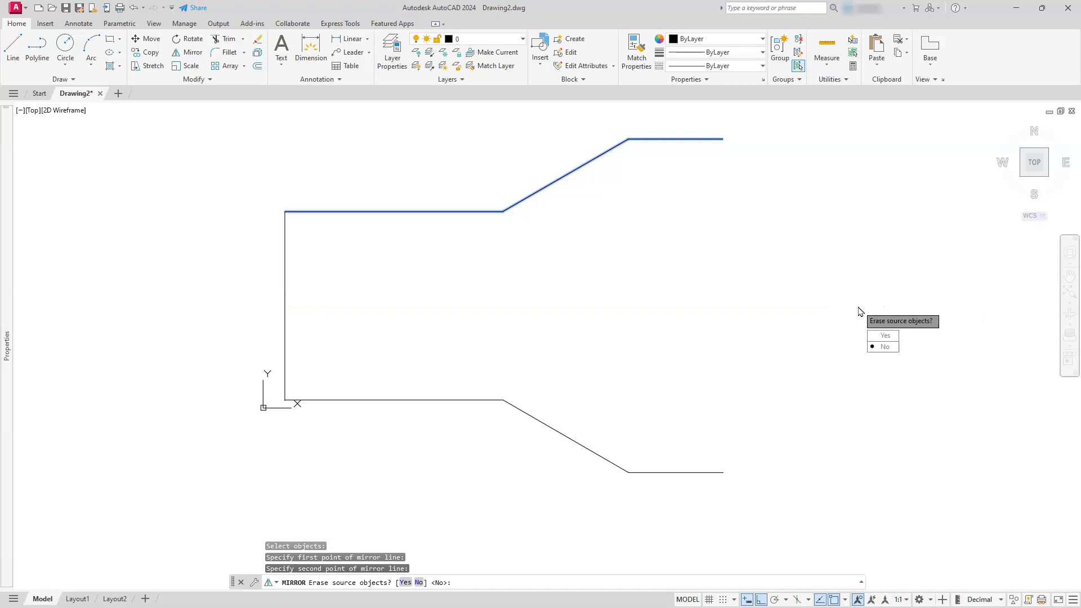
key("Return")
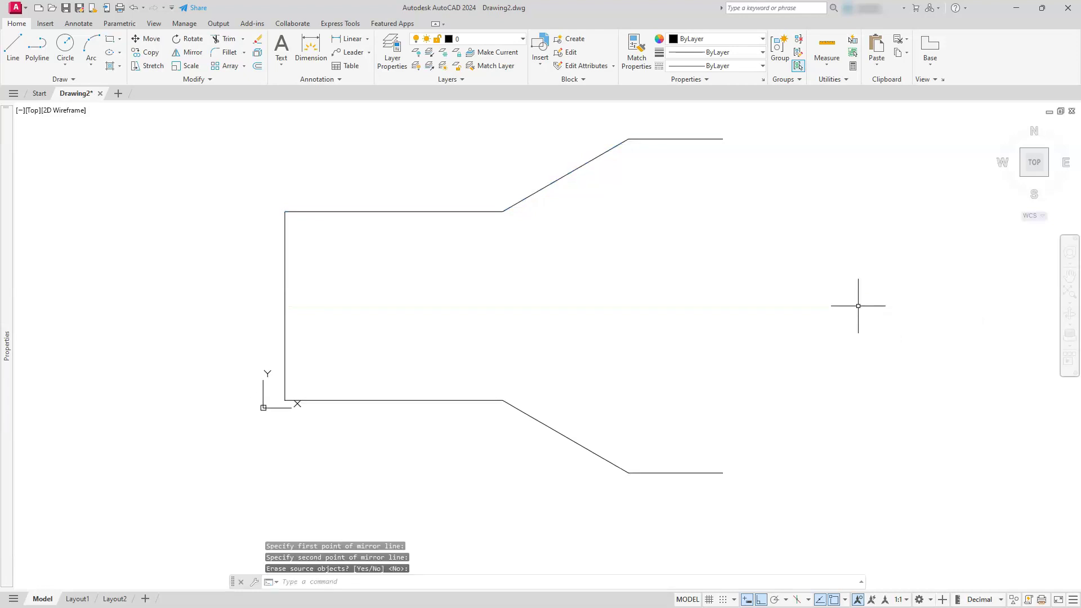
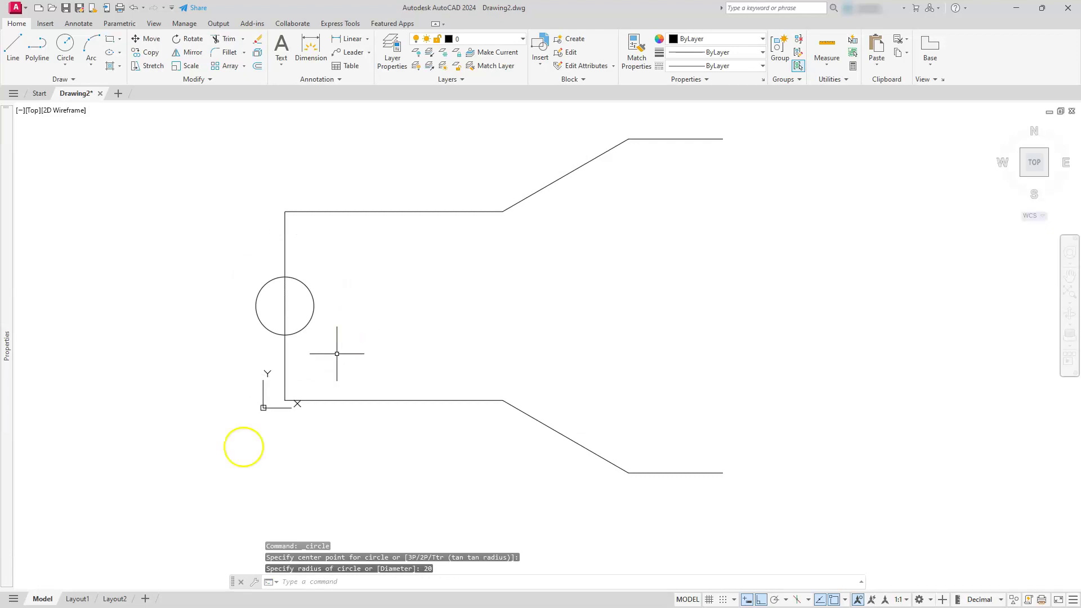
- Switch to EX04.pdf in Acrobat and examine the radii of the notch and slot and the slot's position dimensions
key("alt+Tab")
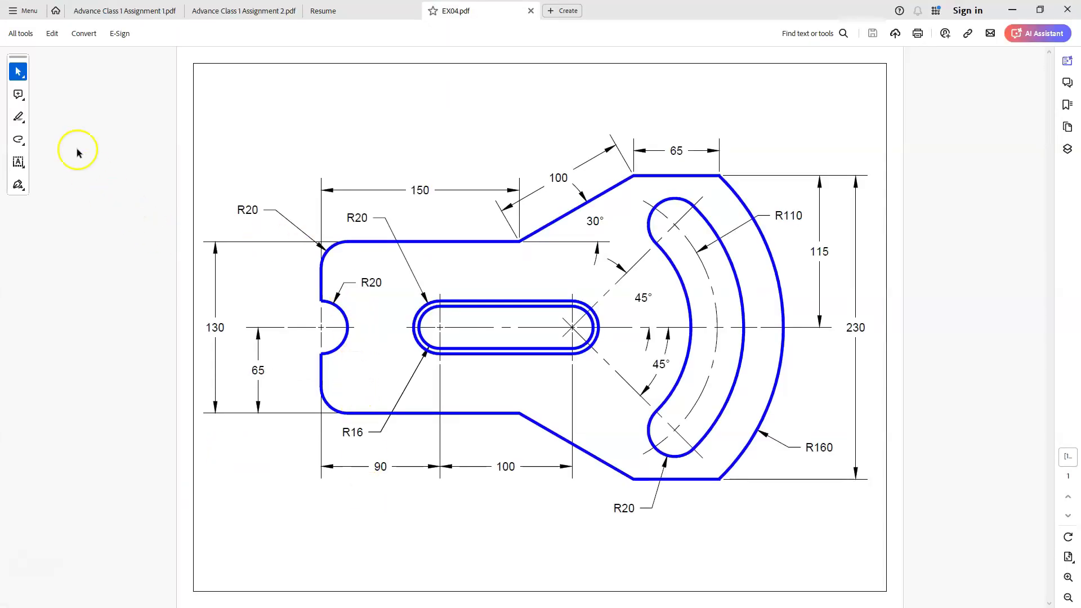
left_click_drag(362, 281, 381, 282)
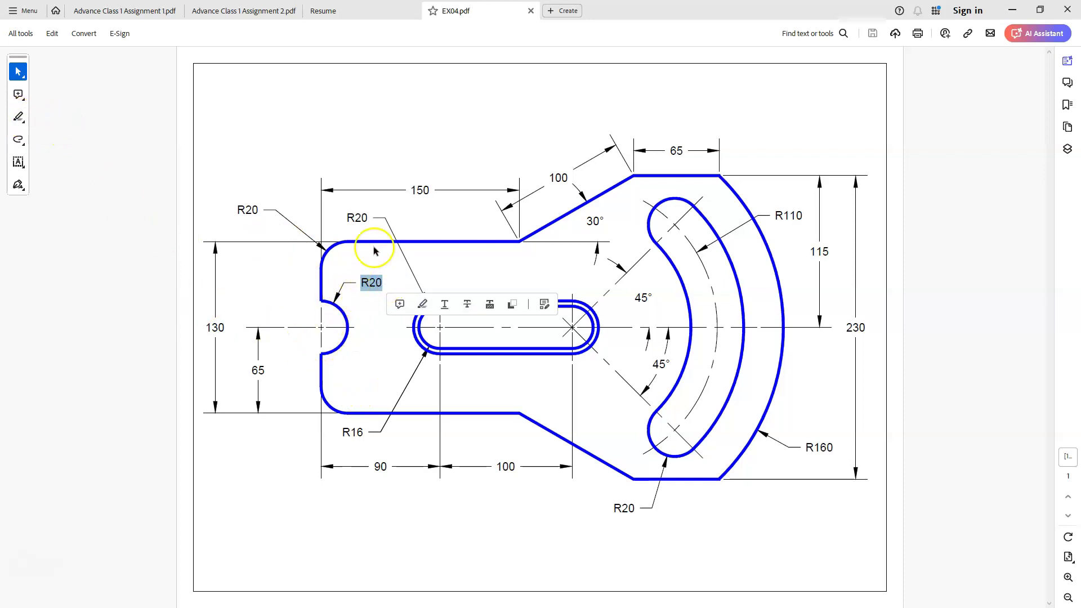
left_click_drag(347, 215, 383, 215)
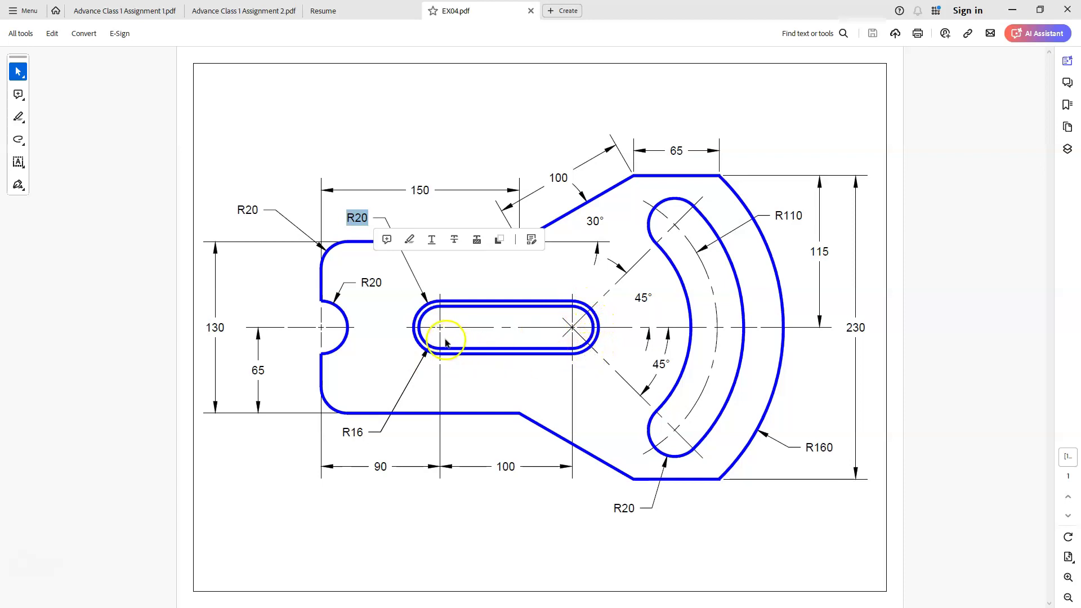
left_click(385, 337)
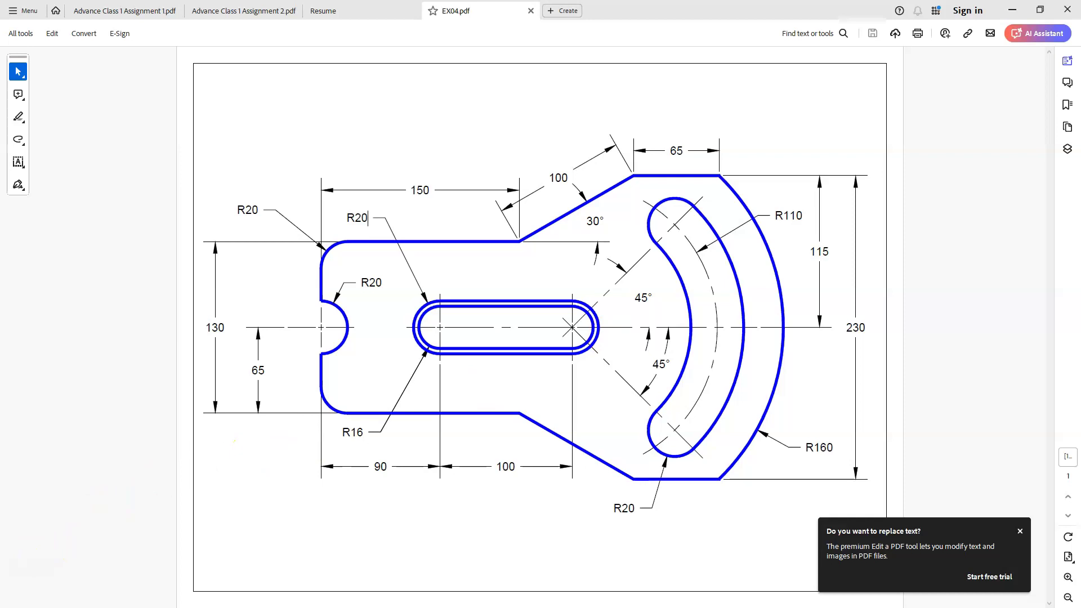
- Switch to AutoCAD and copy the notch circle horizontally to the right at distances of 90 and 190 units
key("alt+Tab")
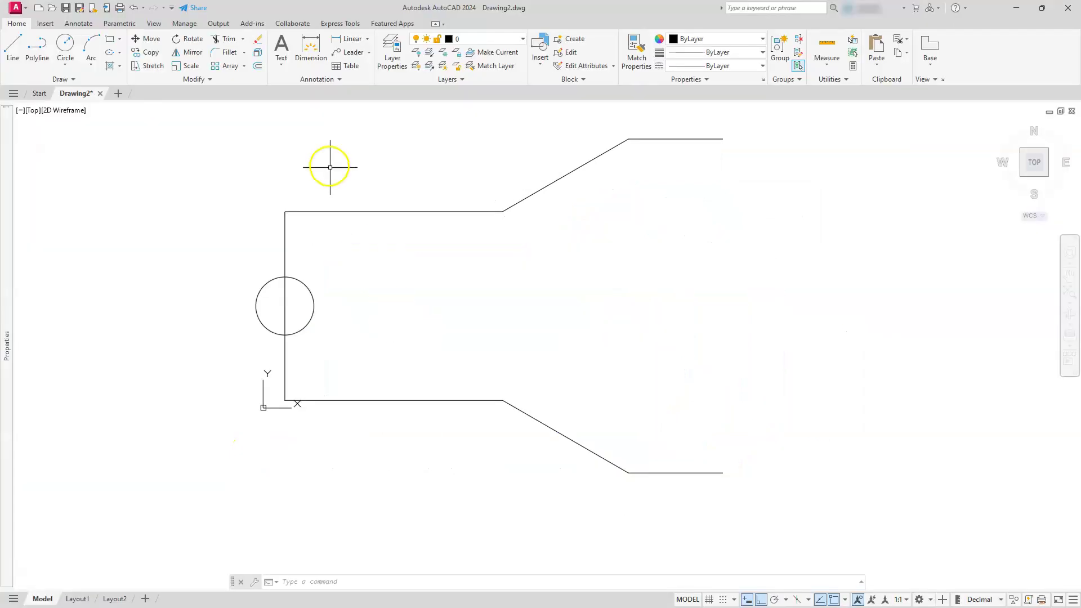
left_click(147, 51)
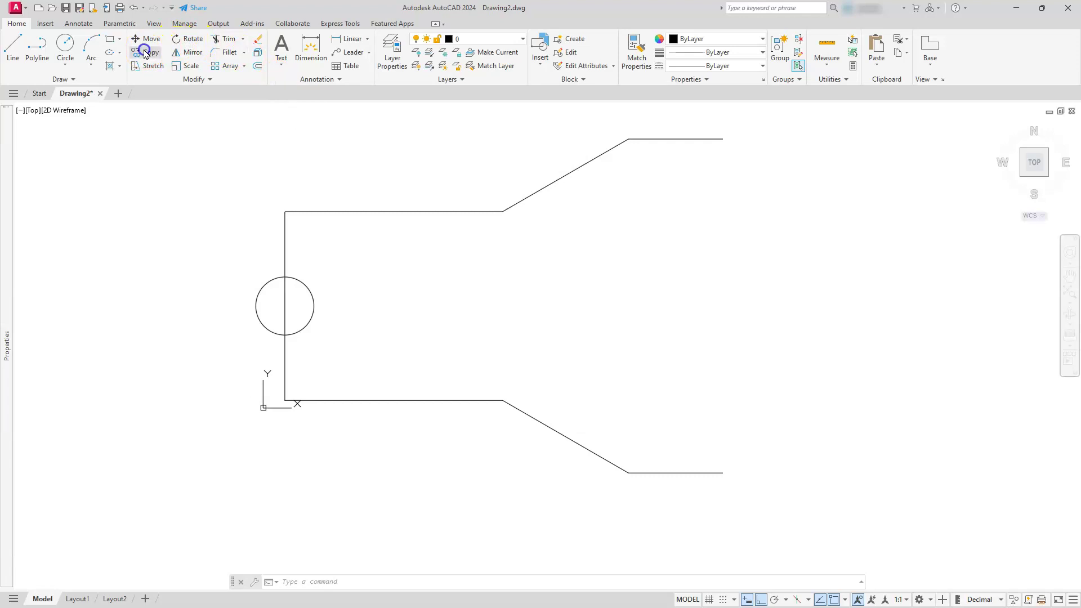
left_click(312, 300)
key("Return")
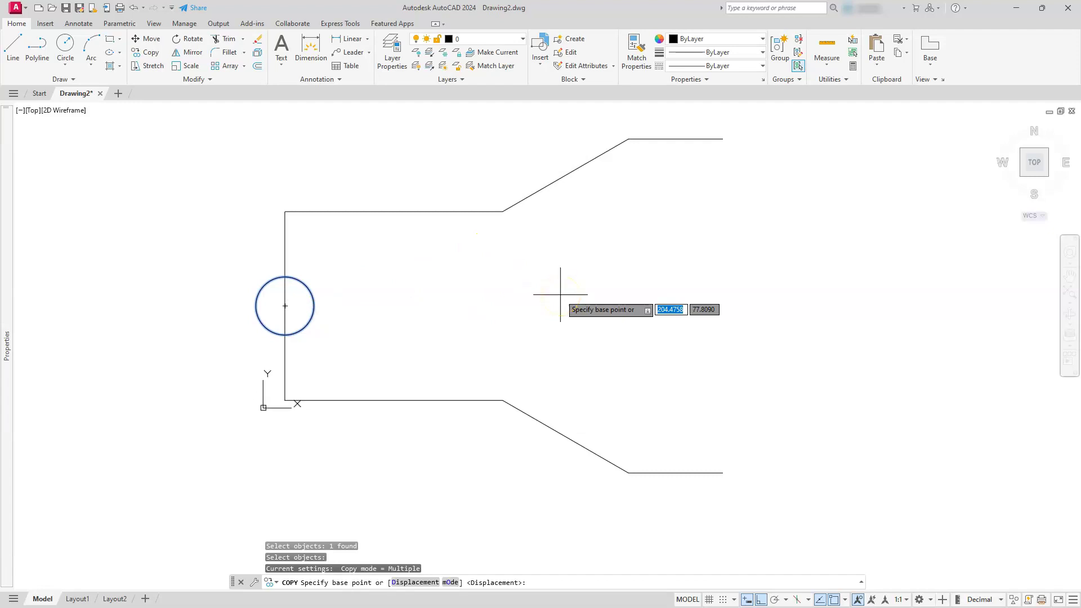
left_click(557, 237)
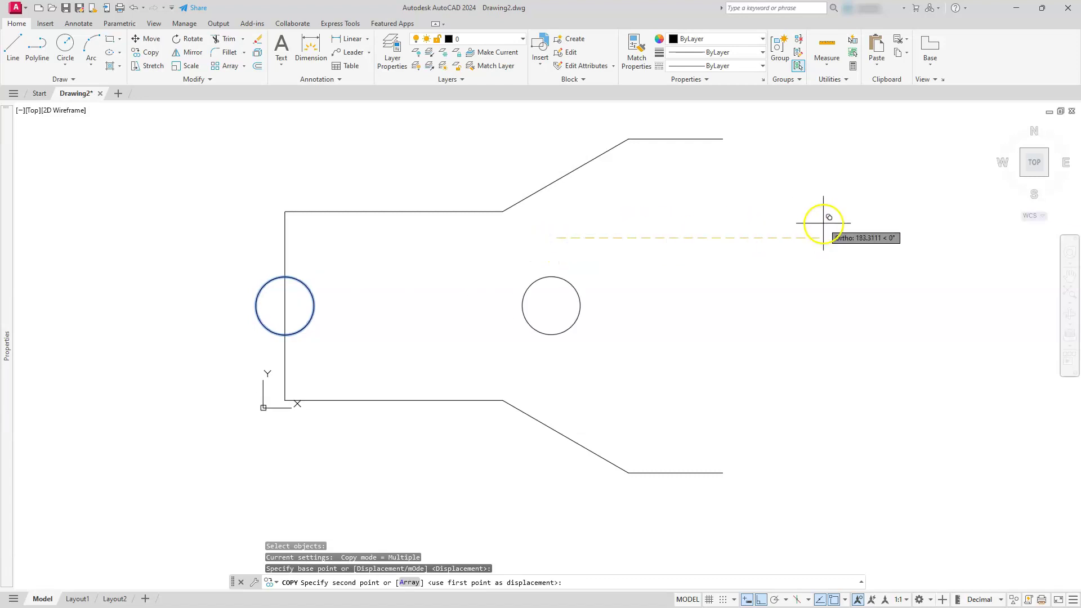
type("90")
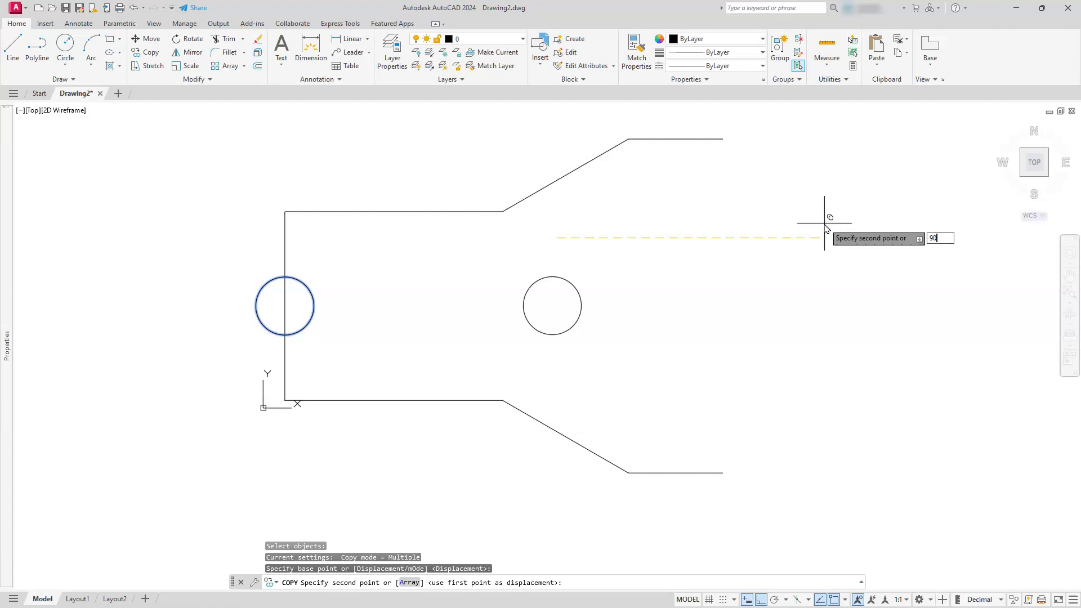
key("Return")
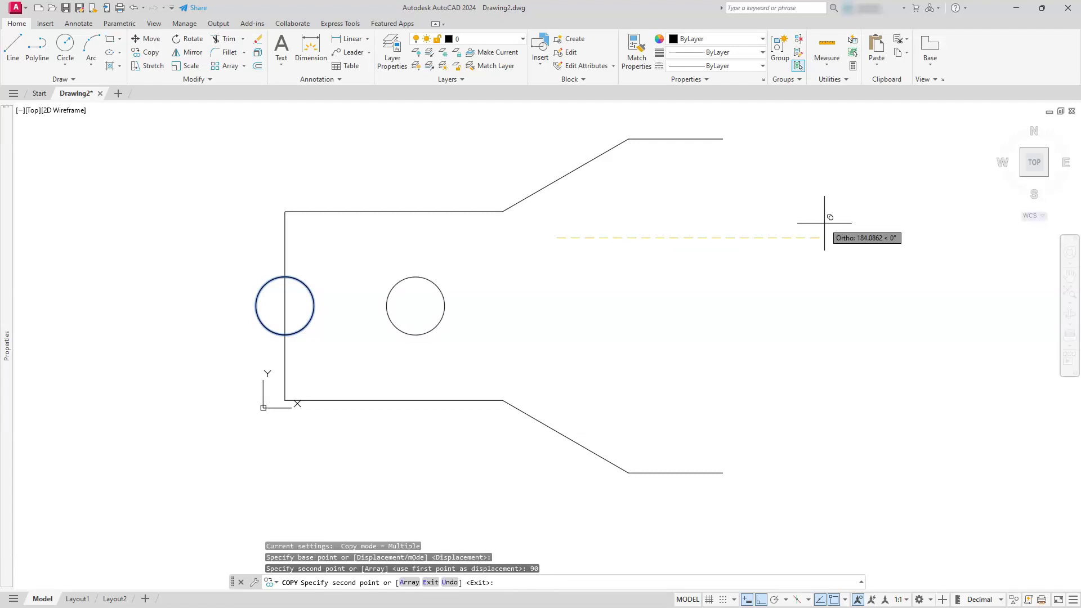
type("190")
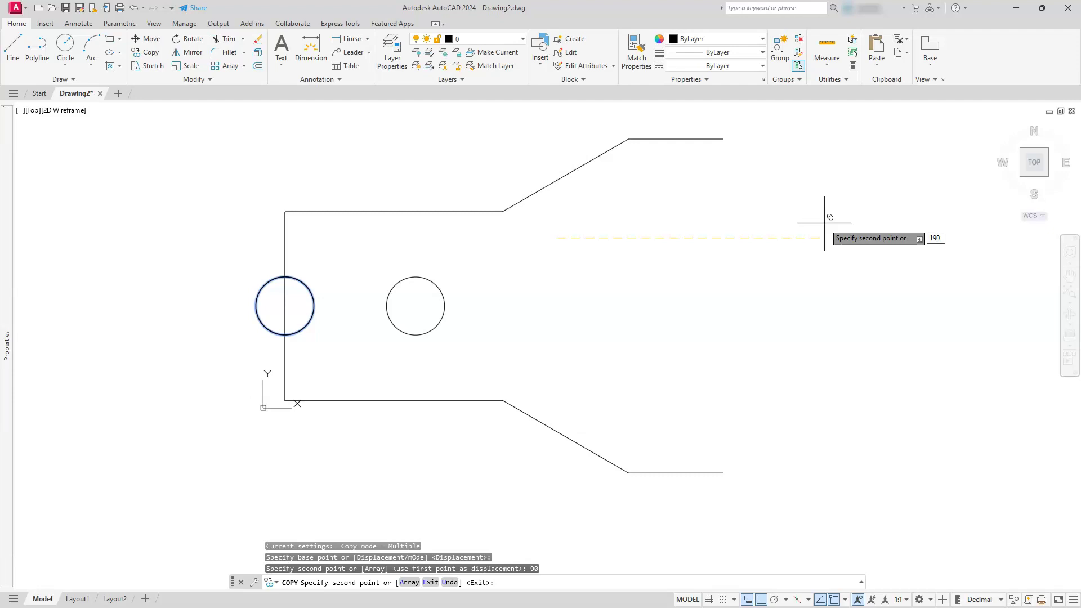
key("Return")
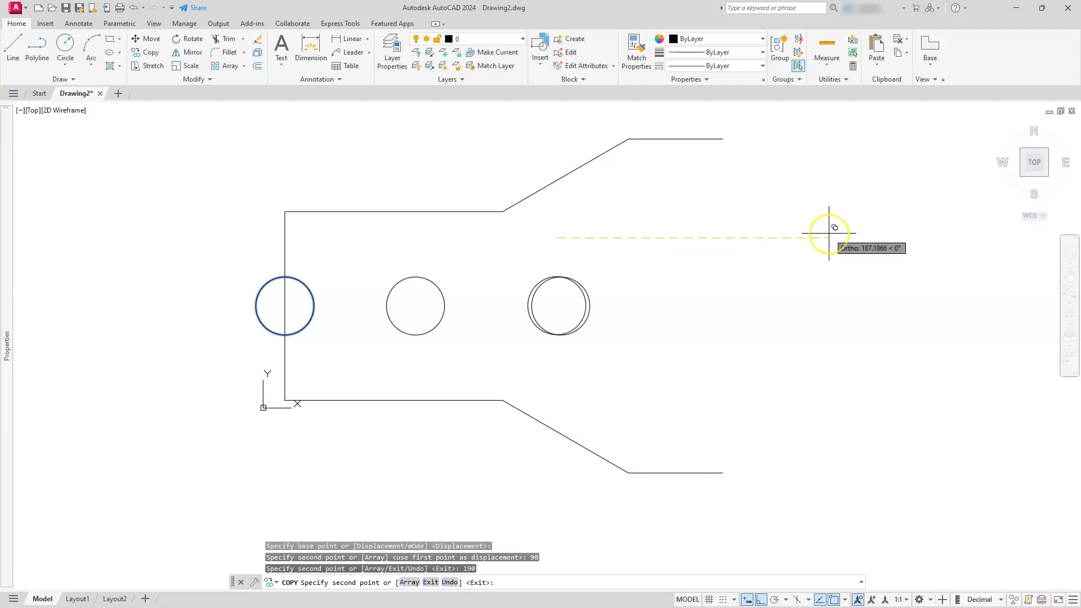
key("Escape")
key("Escape")
key("Escape")
key("Escape")
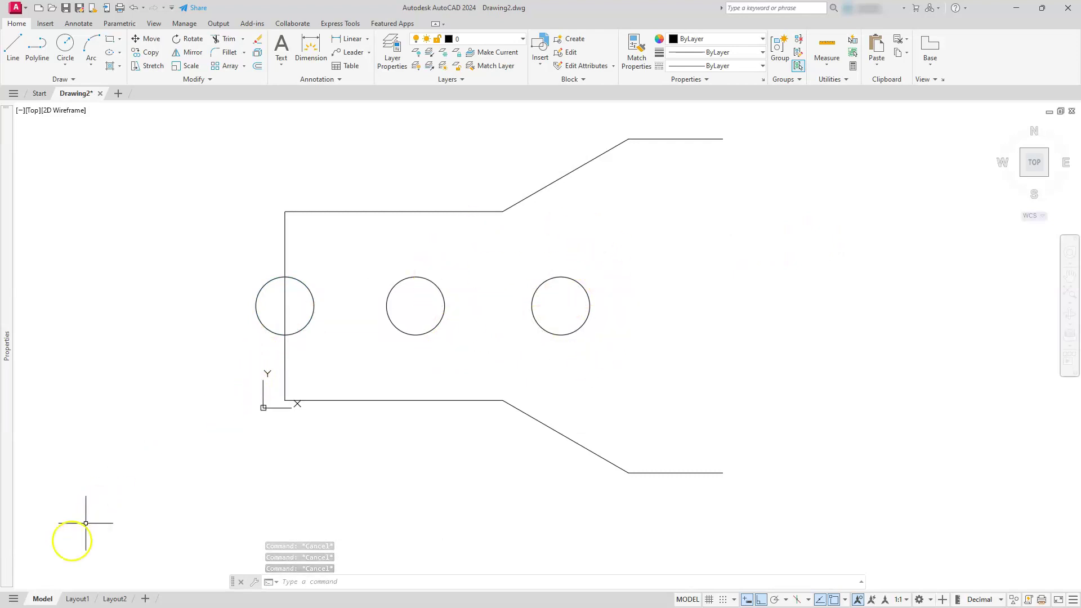
- Draw a horizontal line joining the bottom quadrants of the two copied circles, with the Quadrant object snap active
left_click(17, 38)
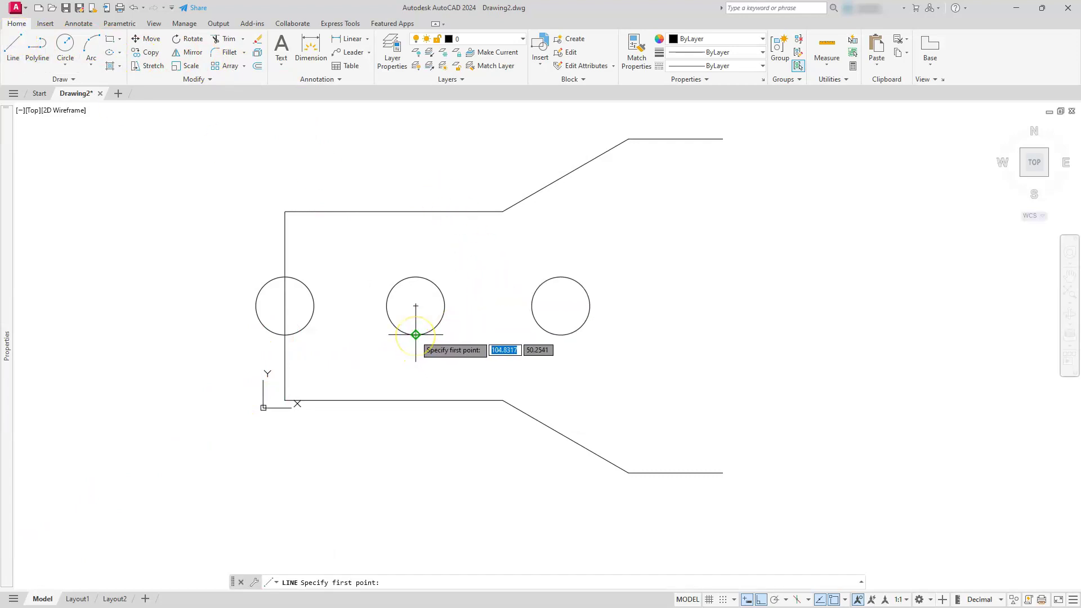
left_click(845, 600)
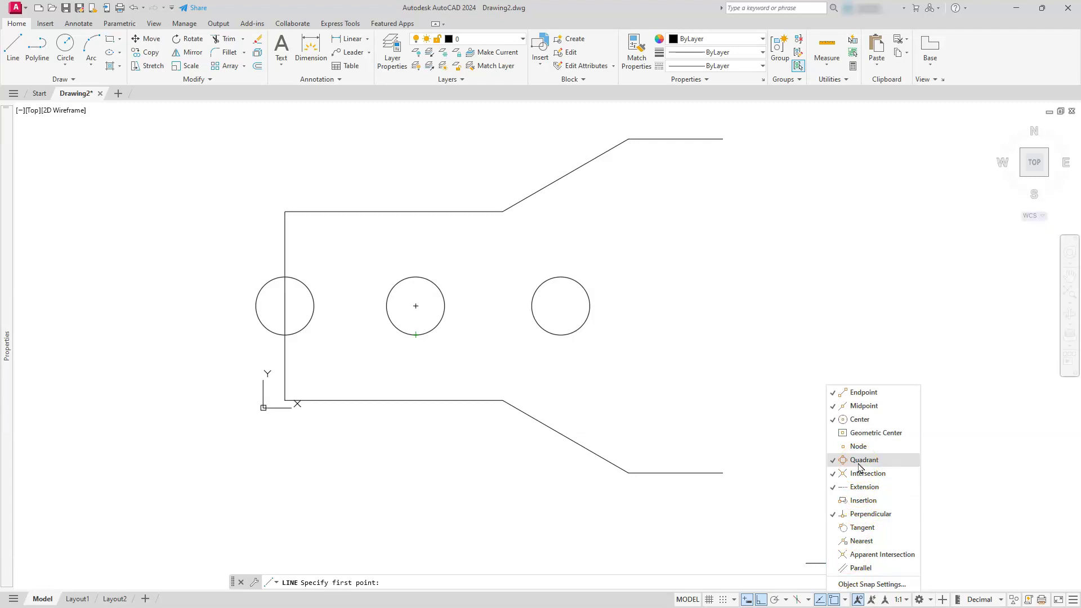
left_click(837, 344)
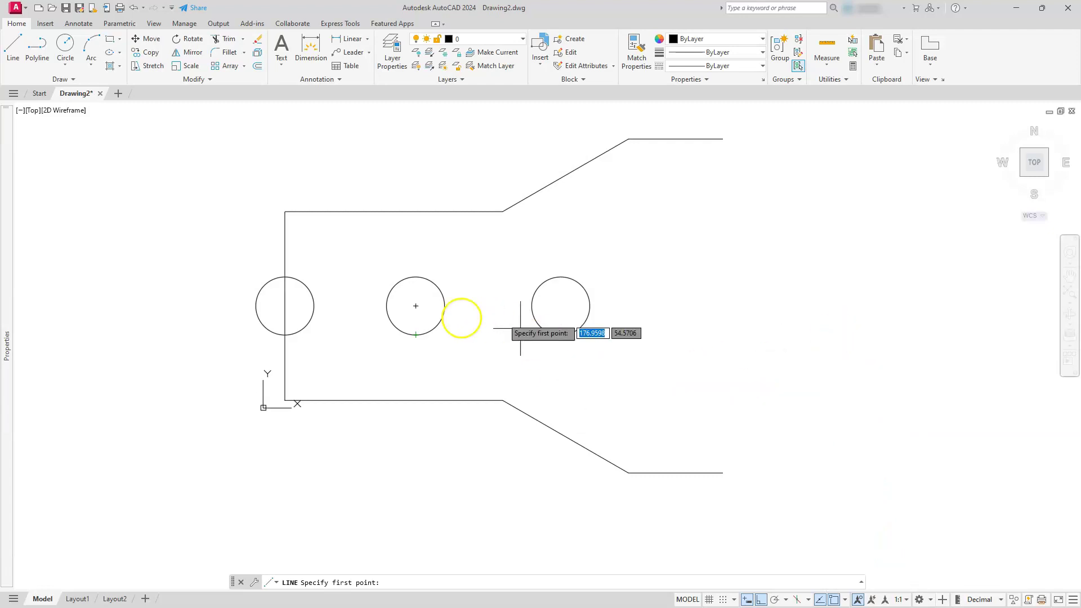
left_click(408, 334)
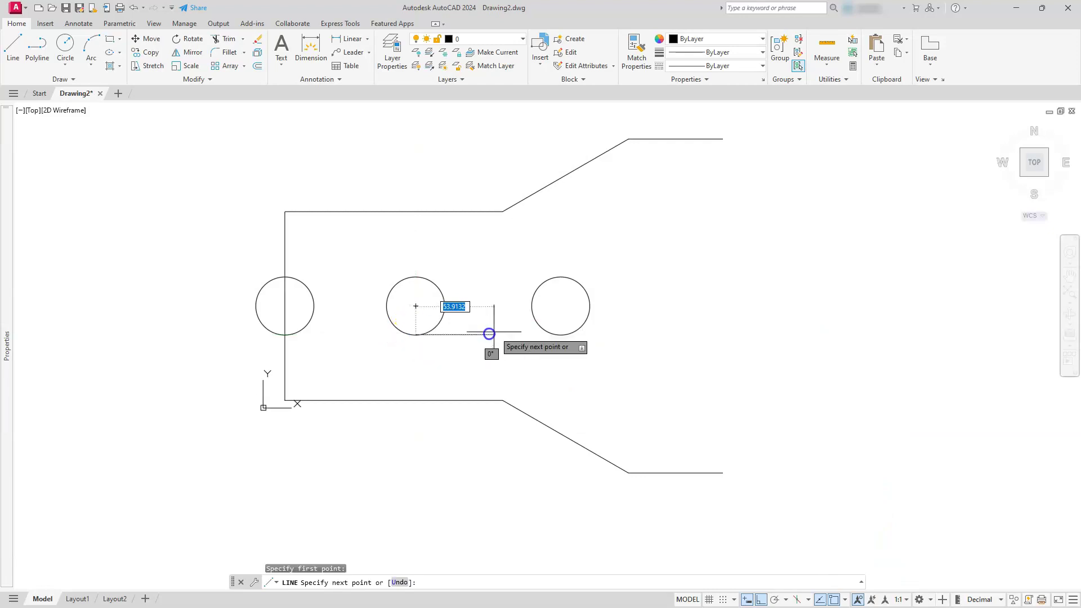
left_click(561, 334)
key("Escape")
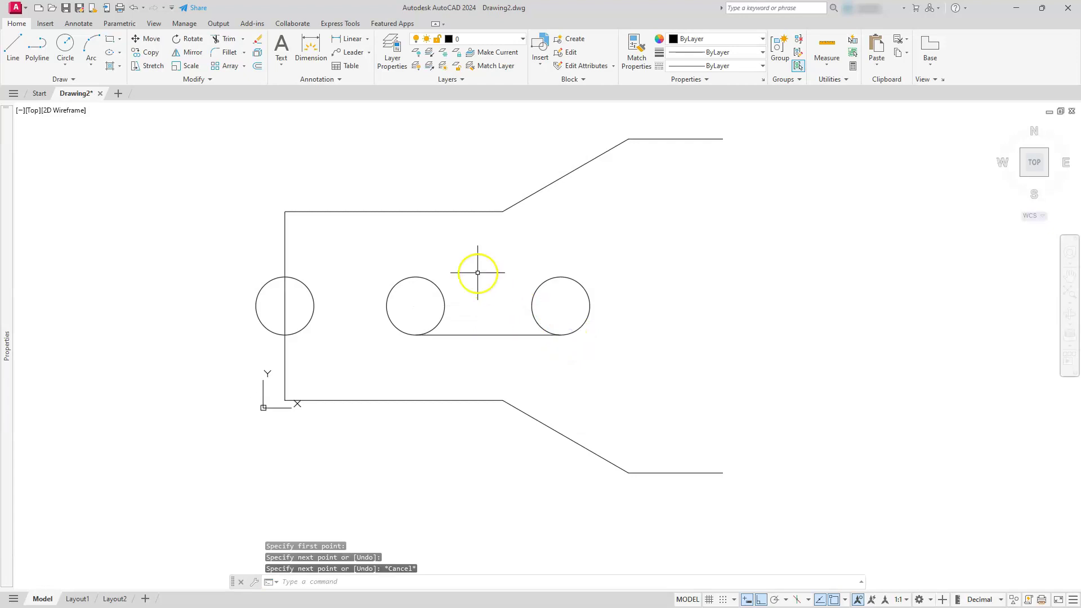
- Draw a second horizontal line joining the top quadrants of the two copied circles and end the Line command
left_click(13, 44)
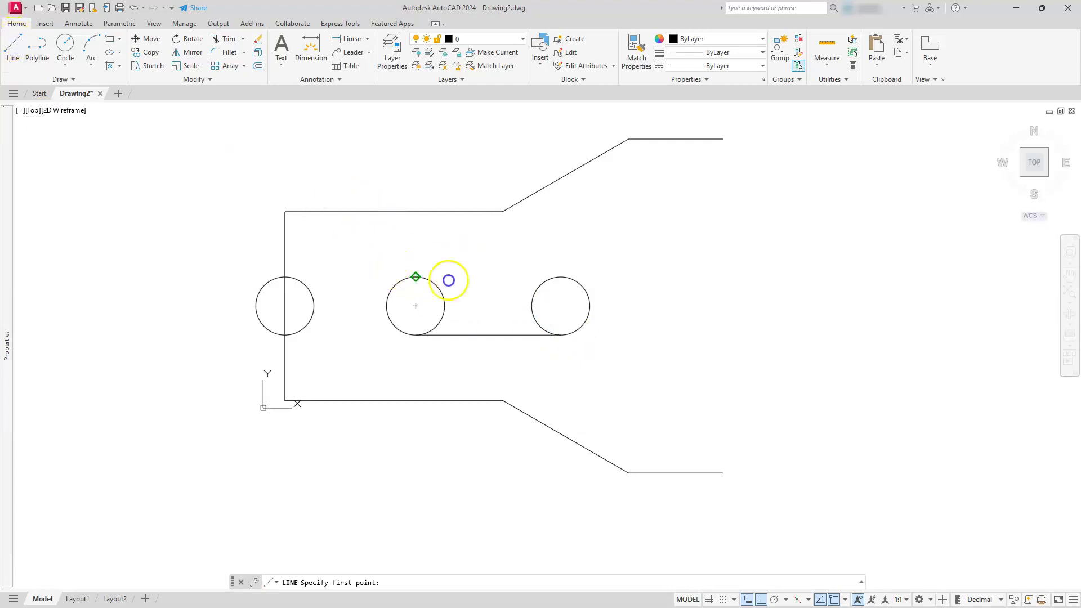
left_click(416, 277)
left_click(562, 277)
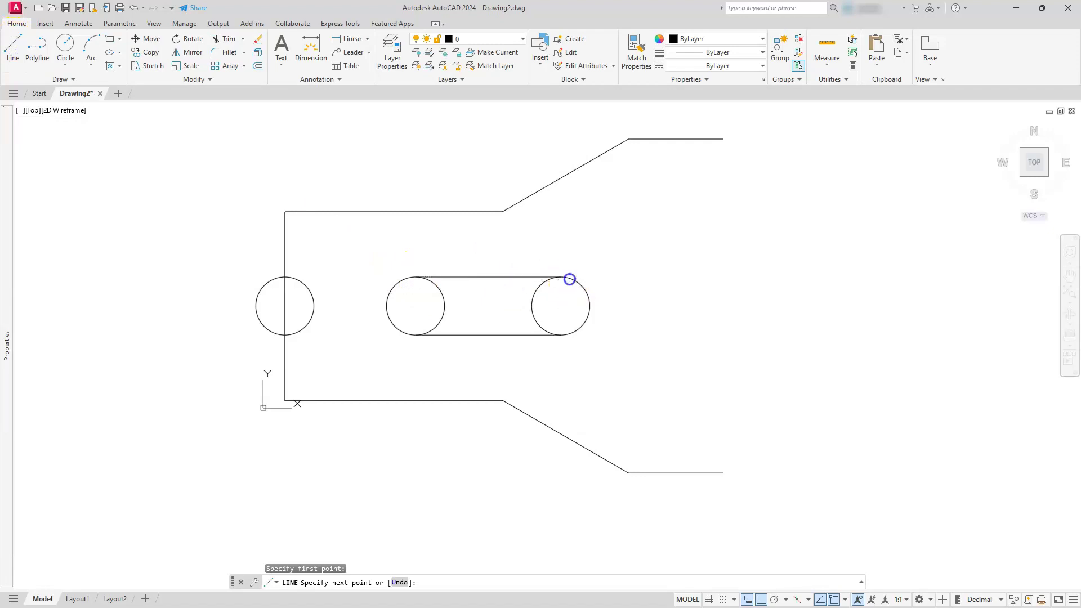
key("Escape")
key("Escape")
key("Escape")
key("Escape")
left_click(548, 259)
left_click(345, 161)
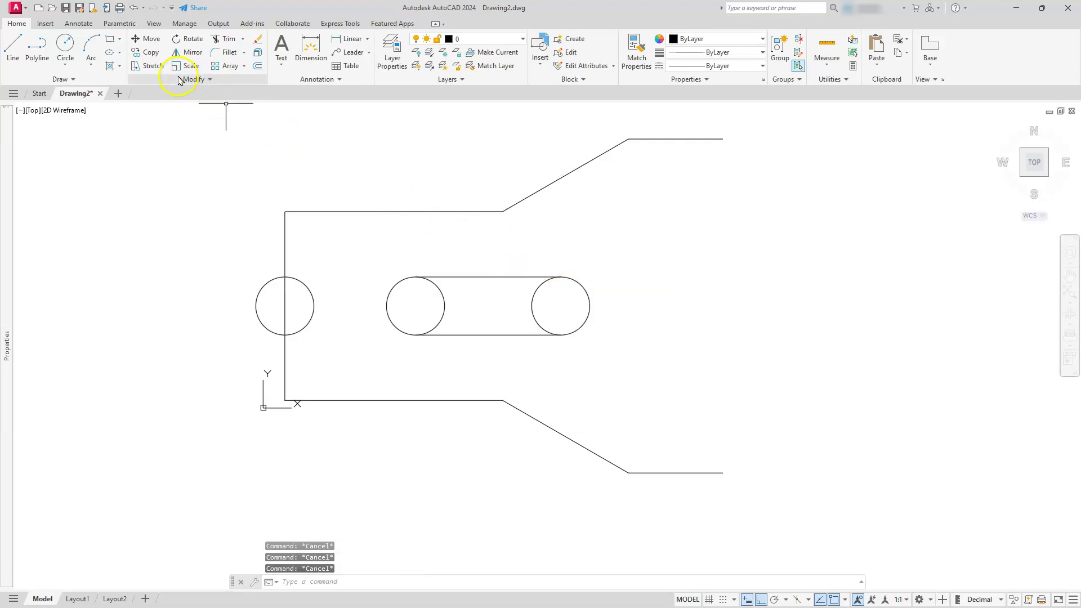
- Trim away the inner halves of the two copied circles so that a closed slot outline remains
left_click(225, 38)
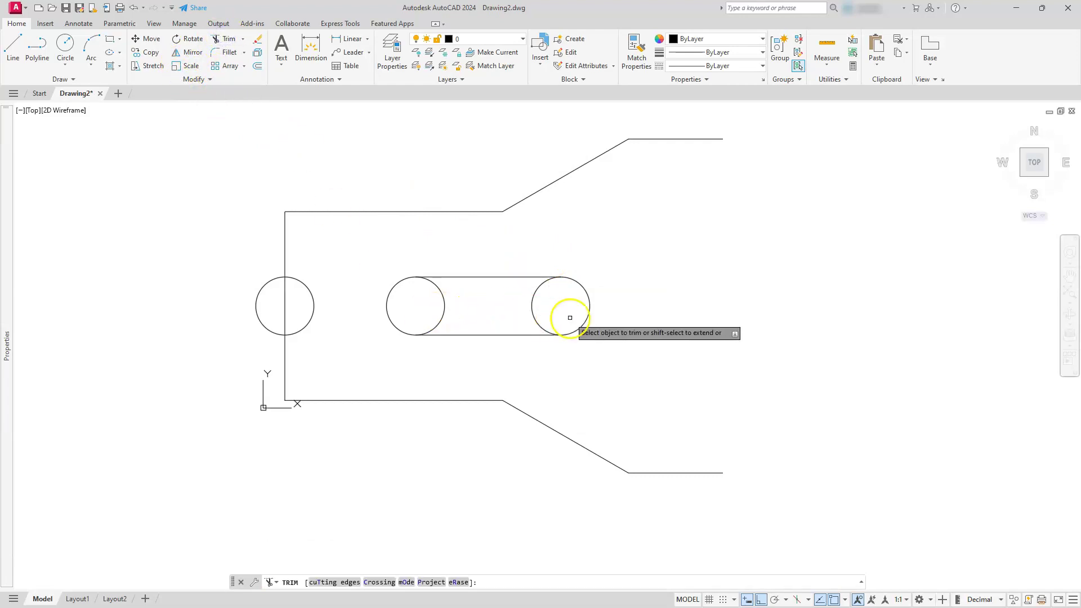
left_click(537, 290)
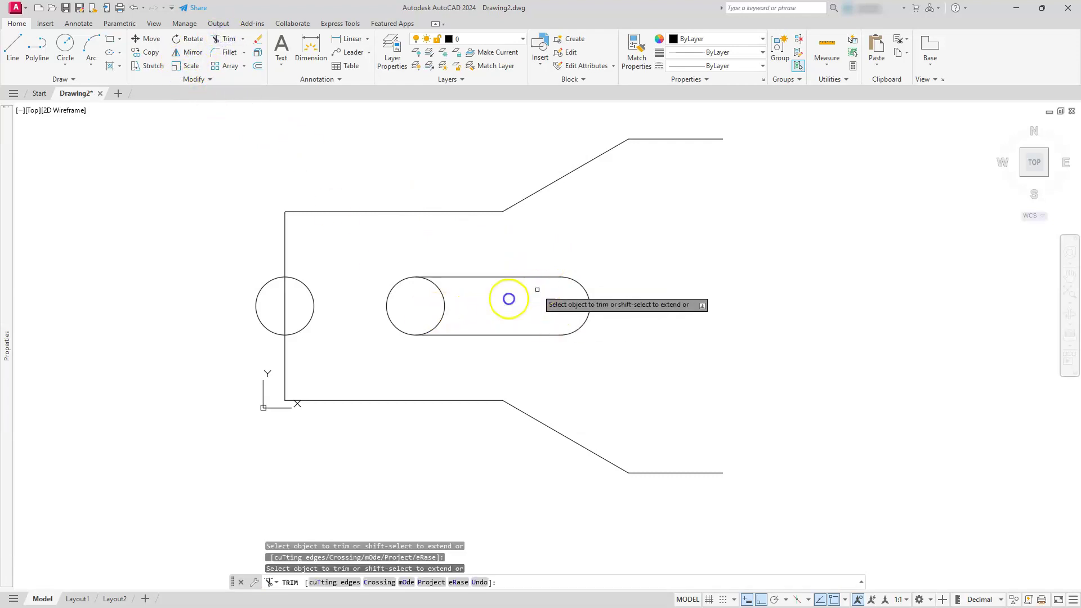
left_click(444, 308)
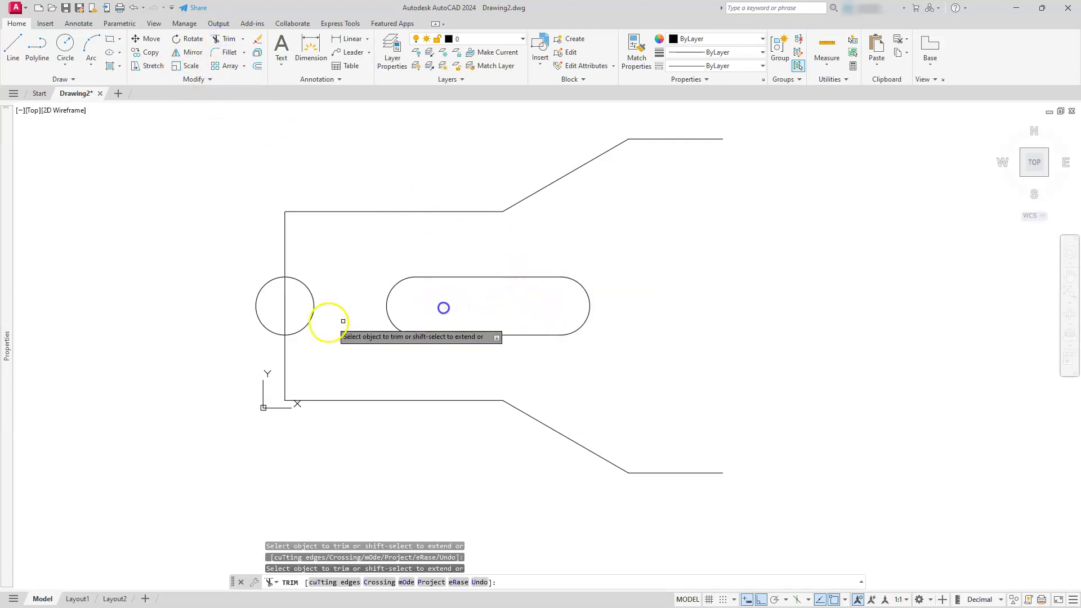
- Trim the notch circle's half outside the part and the vertical edge segment across it, leaving an open semicircular notch
left_click(259, 288)
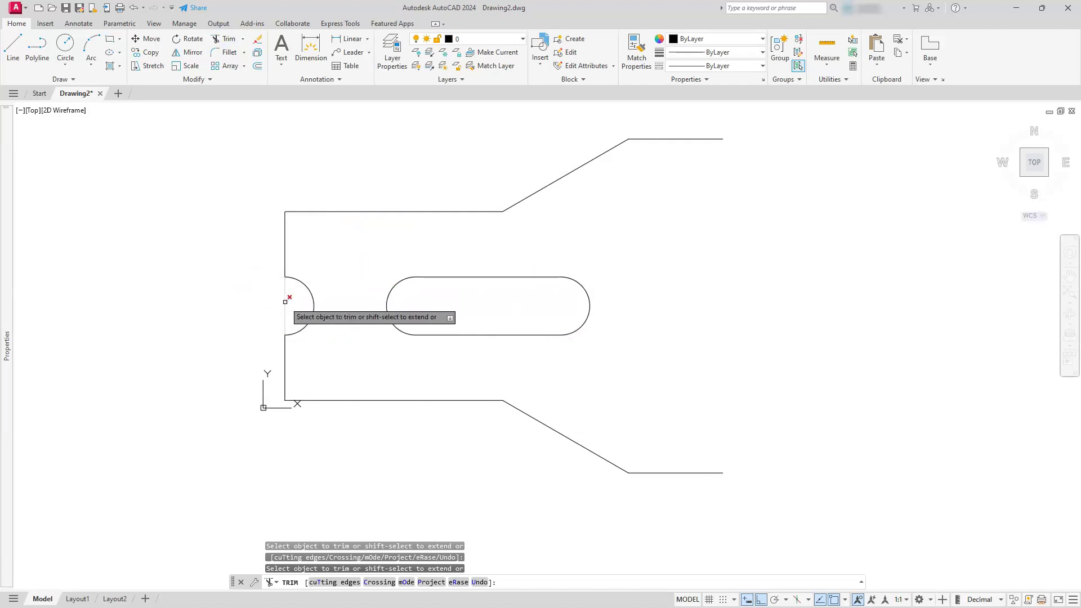
left_click(285, 301)
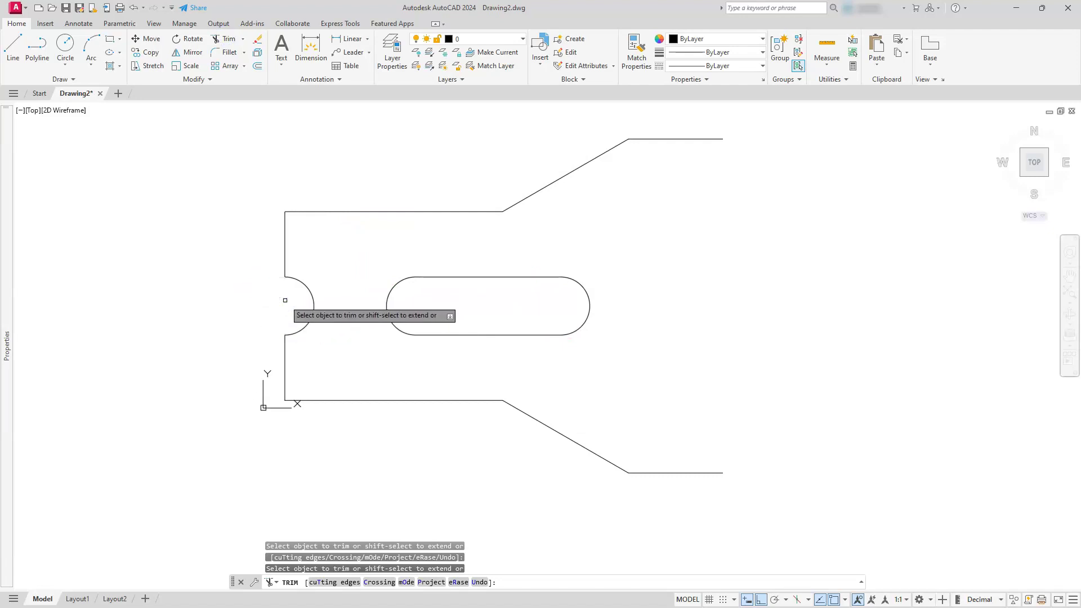
key("Escape")
key("Escape")
key("Escape")
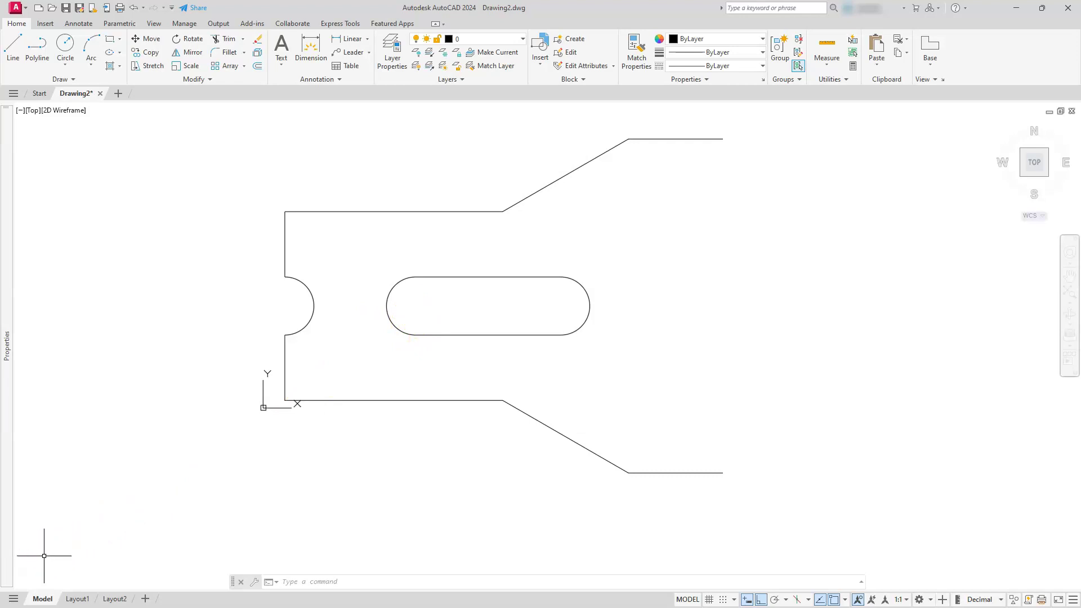
- Switch to EX04.pdf in Acrobat and examine the inner and outer slot radii and the slot's position dimensions
key("alt+Tab")
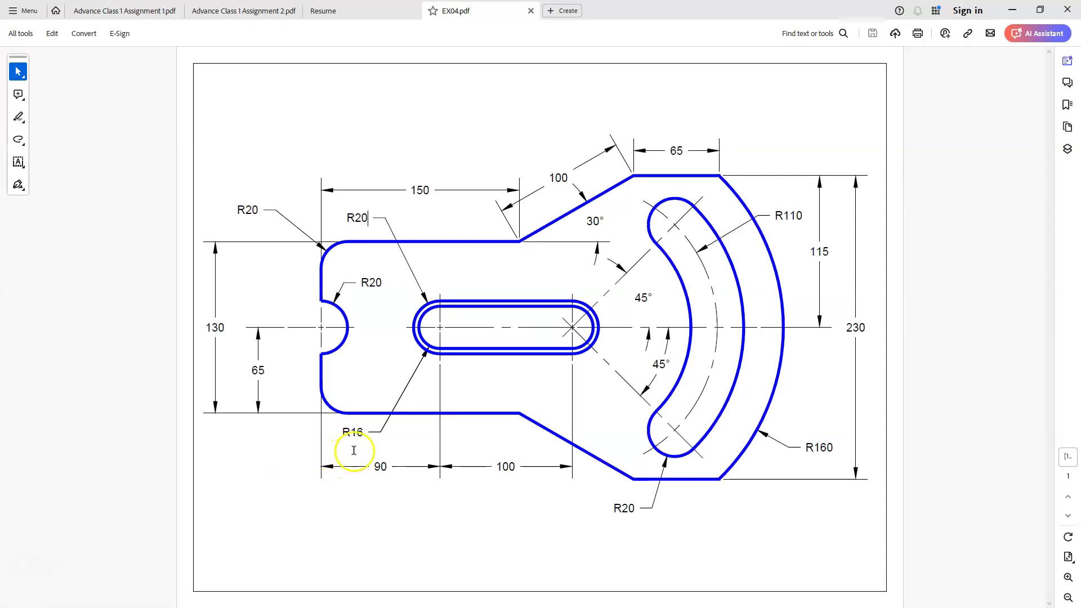
left_click_drag(372, 465, 391, 472)
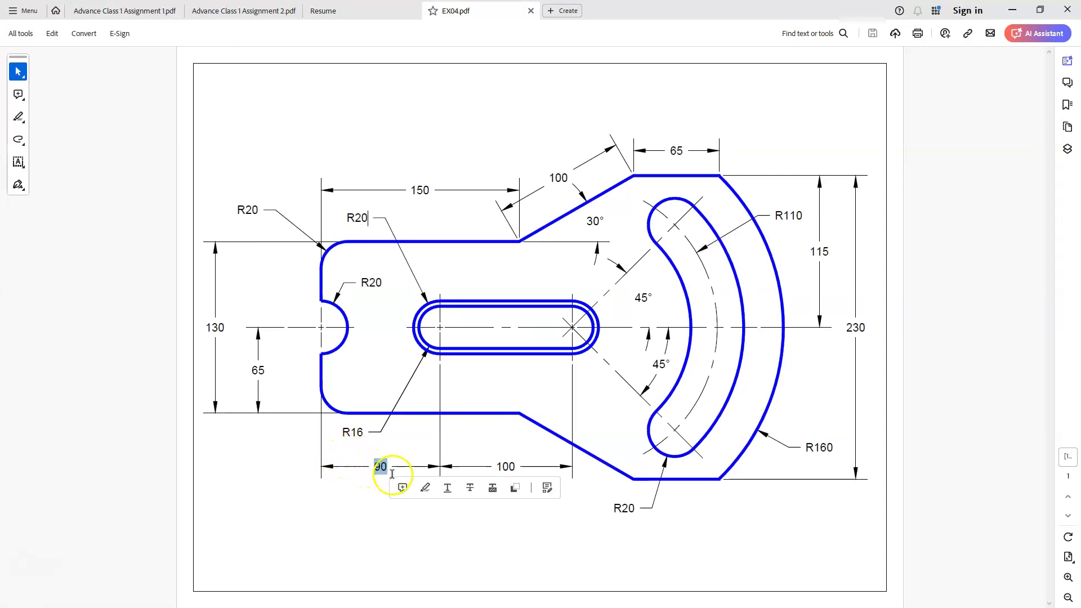
left_click_drag(499, 465, 516, 467)
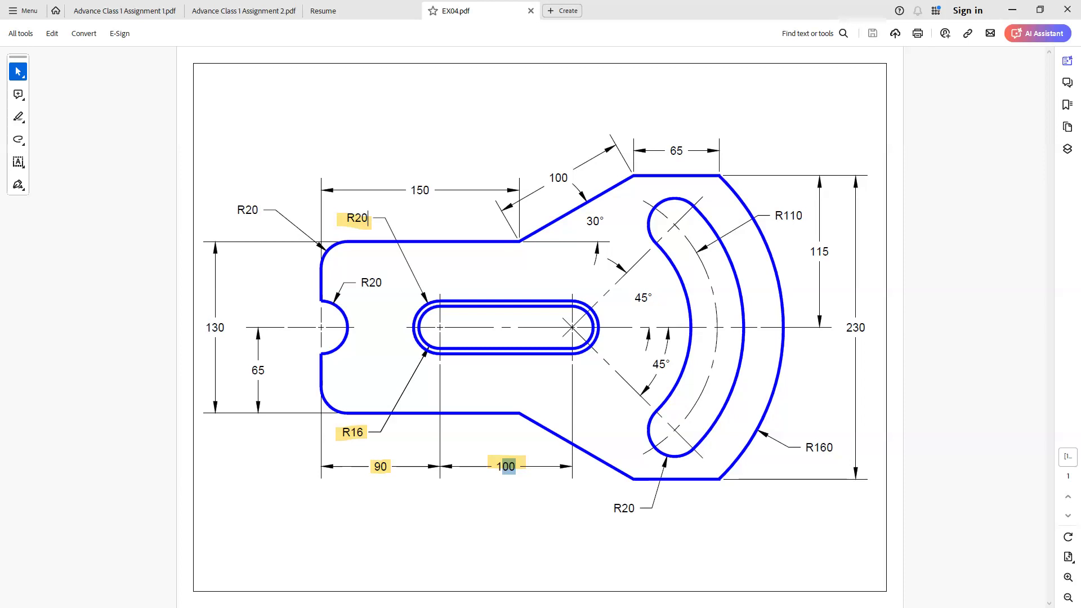
- Switch back to AutoCAD and join the slot's two lines and two arcs into a single polyline
key("alt+Tab")
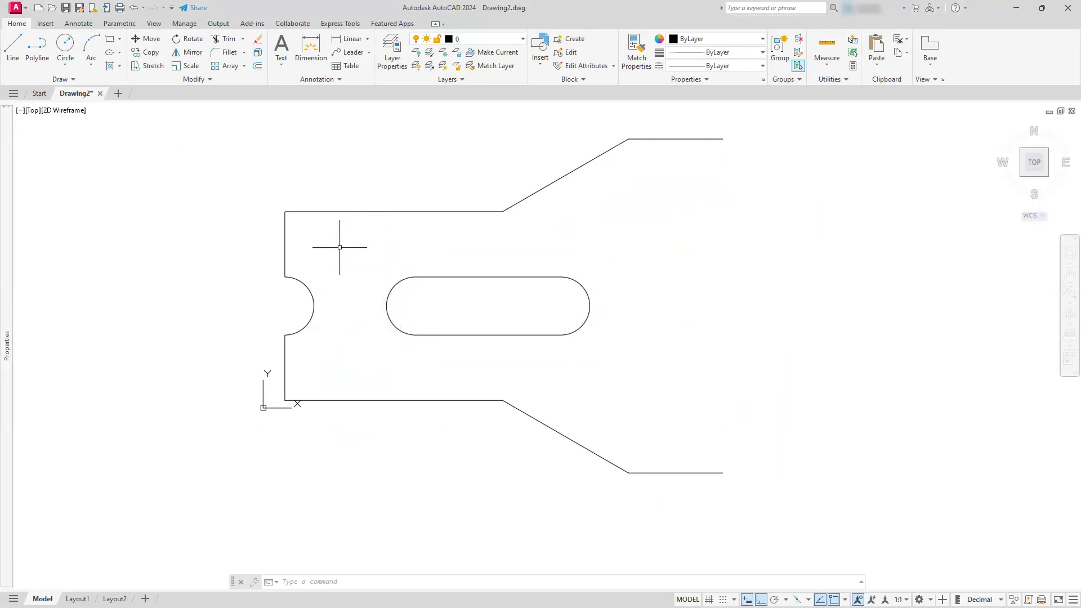
left_click(365, 258)
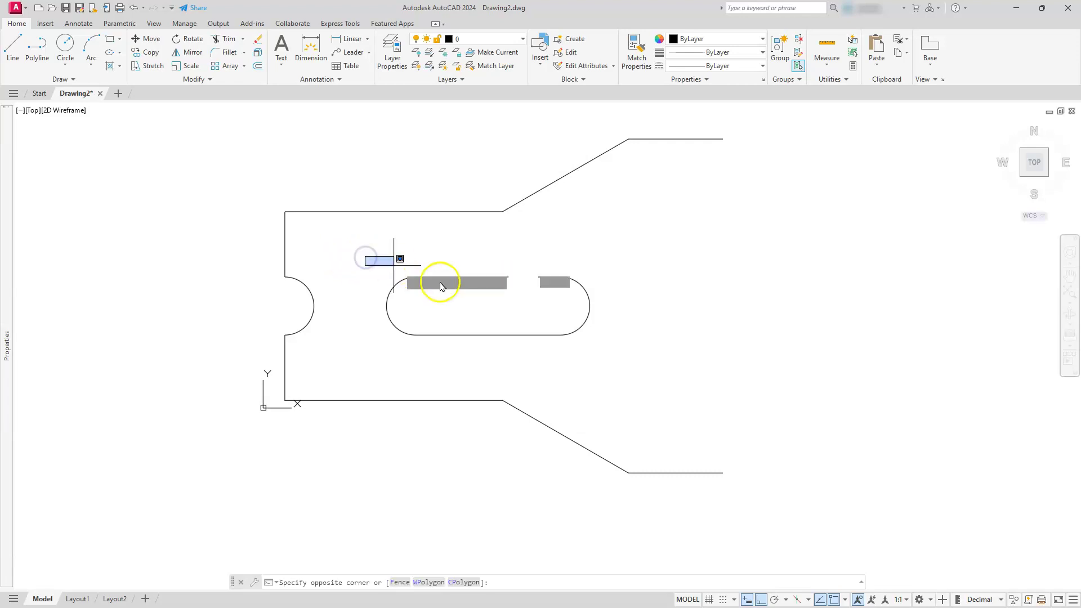
left_click(601, 350)
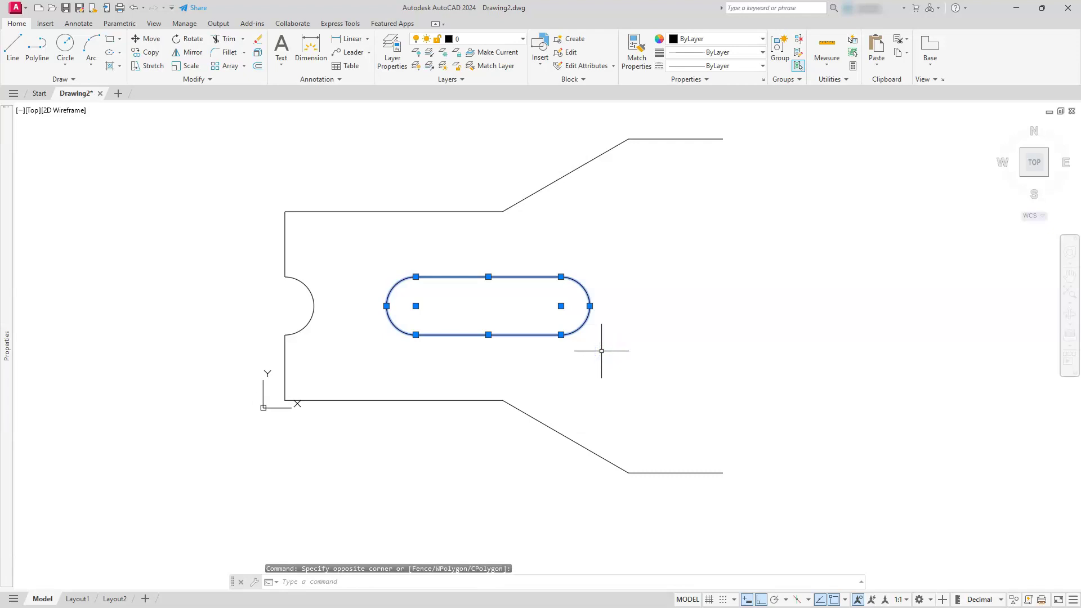
left_click(197, 82)
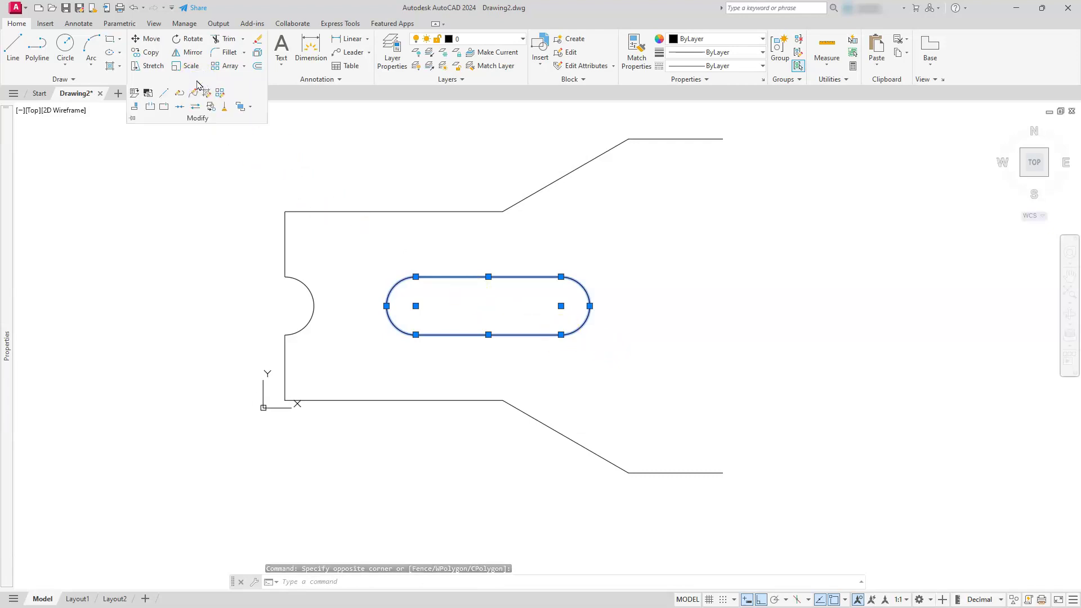
left_click(181, 111)
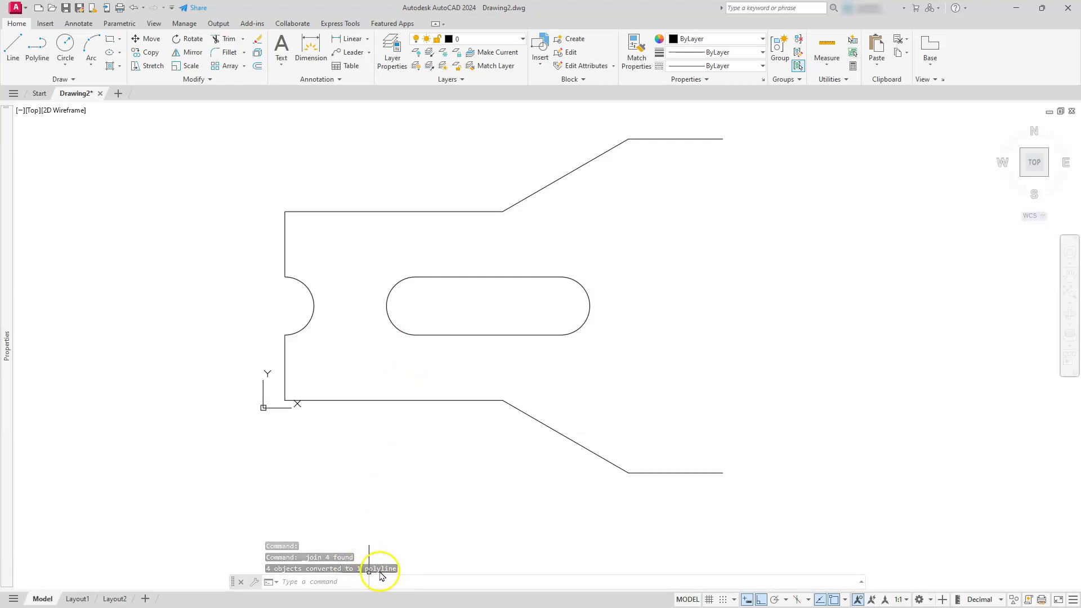
- Offset the joined slot outline 4 units inward to create the inner slot
left_click(257, 67)
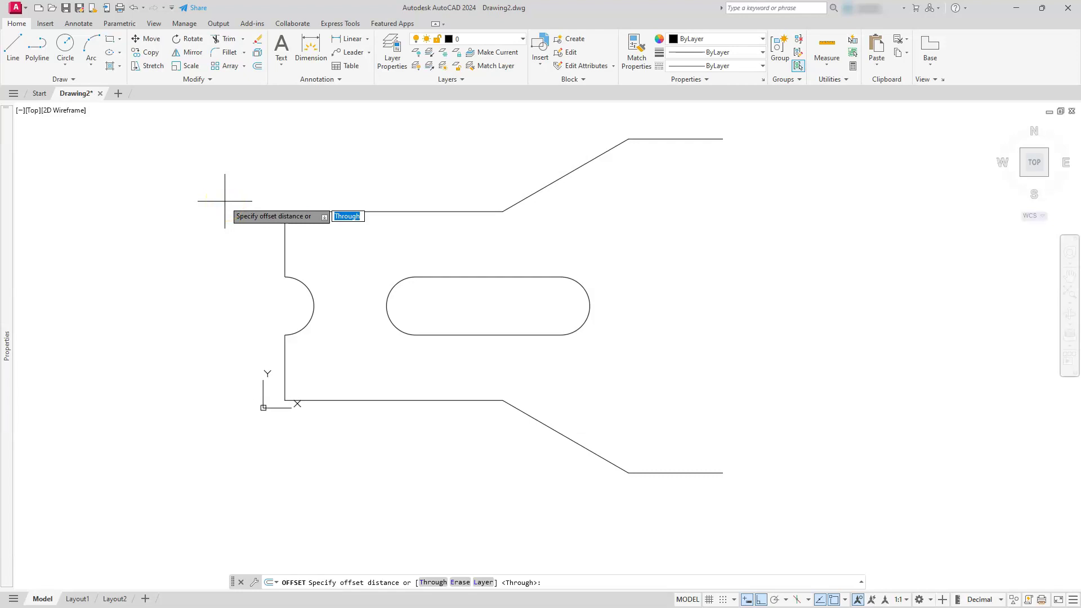
type("4")
key("Return")
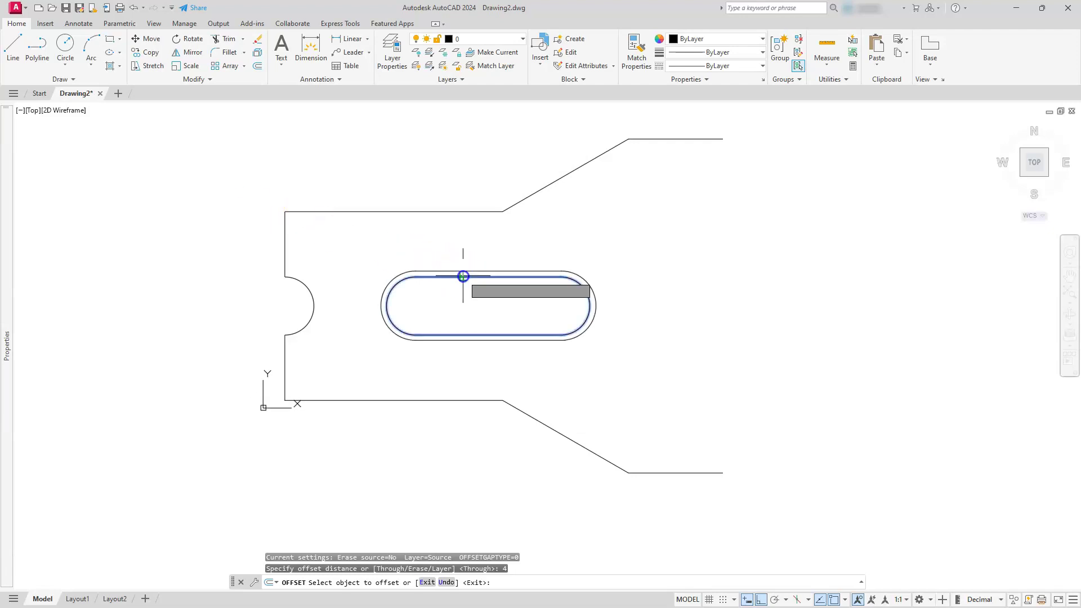
left_click(462, 275)
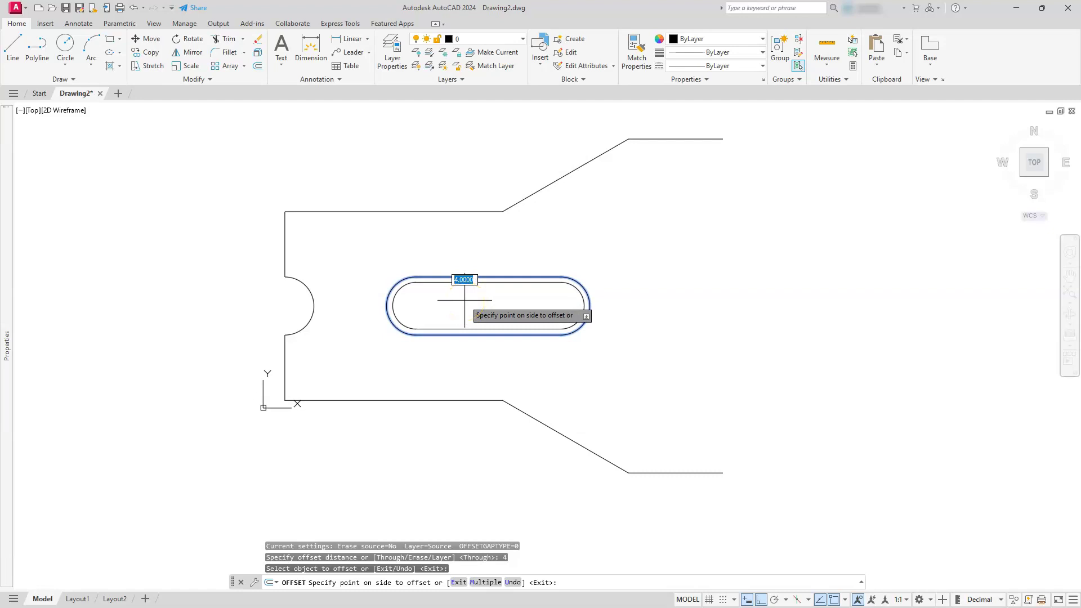
left_click(464, 300)
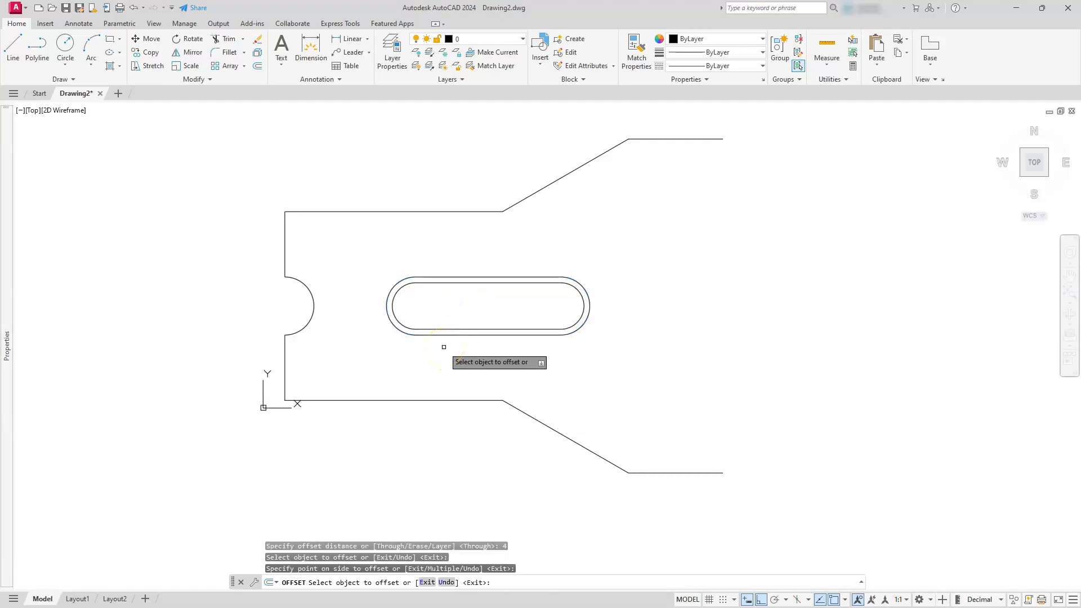
- Switch to EX04.pdf in Acrobat, examine the large arc, curved slot and height dimensions, and return to AutoCAD
key("Escape")
key("Escape")
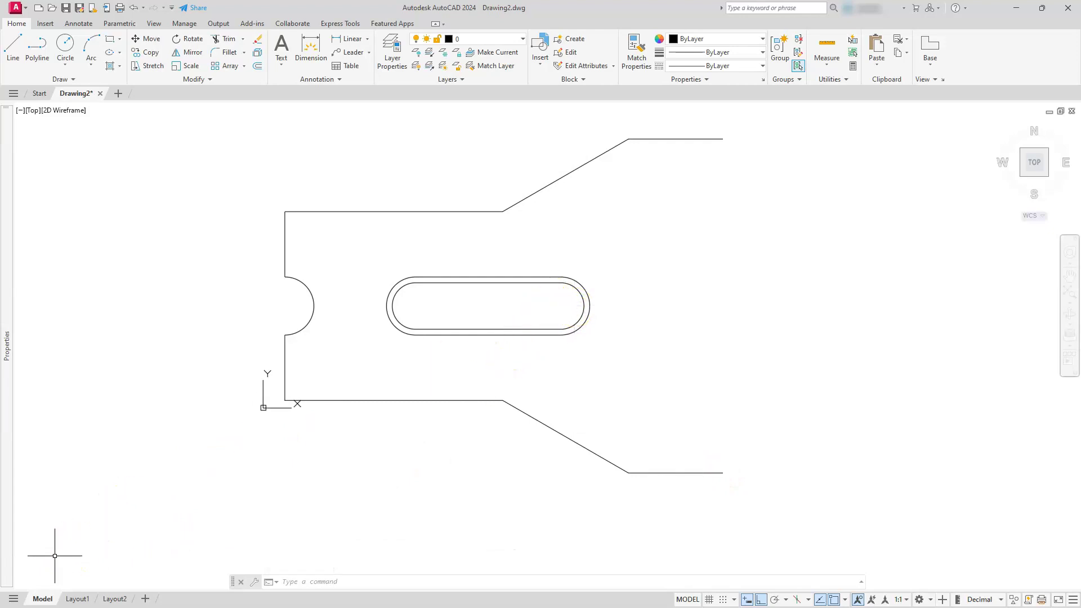
key("alt+Tab")
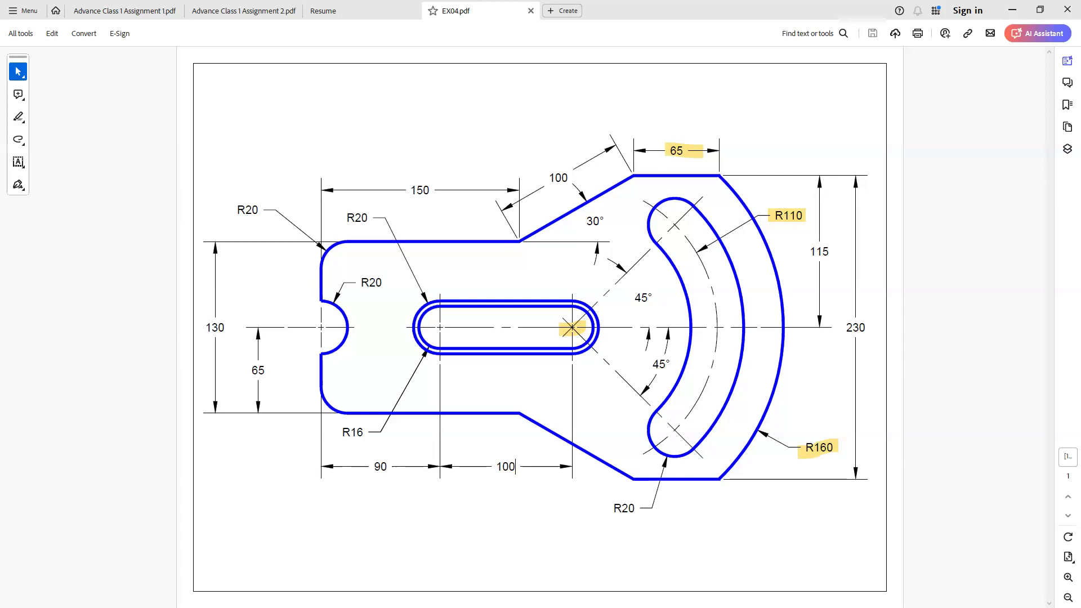
left_click_drag(605, 513, 634, 506)
left_click_drag(806, 255, 834, 256)
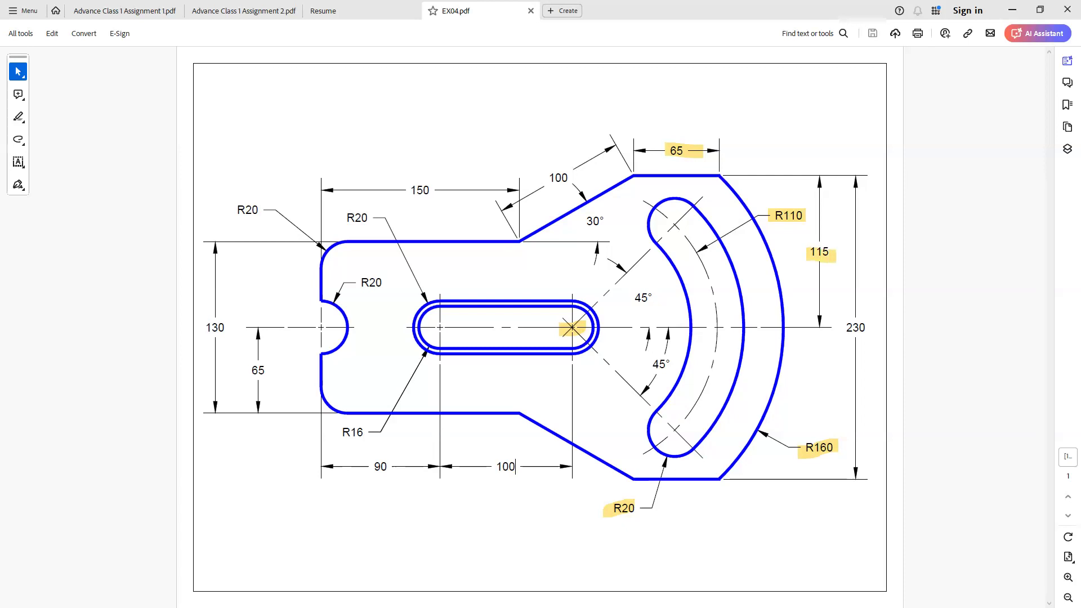
left_click_drag(841, 328, 870, 330)
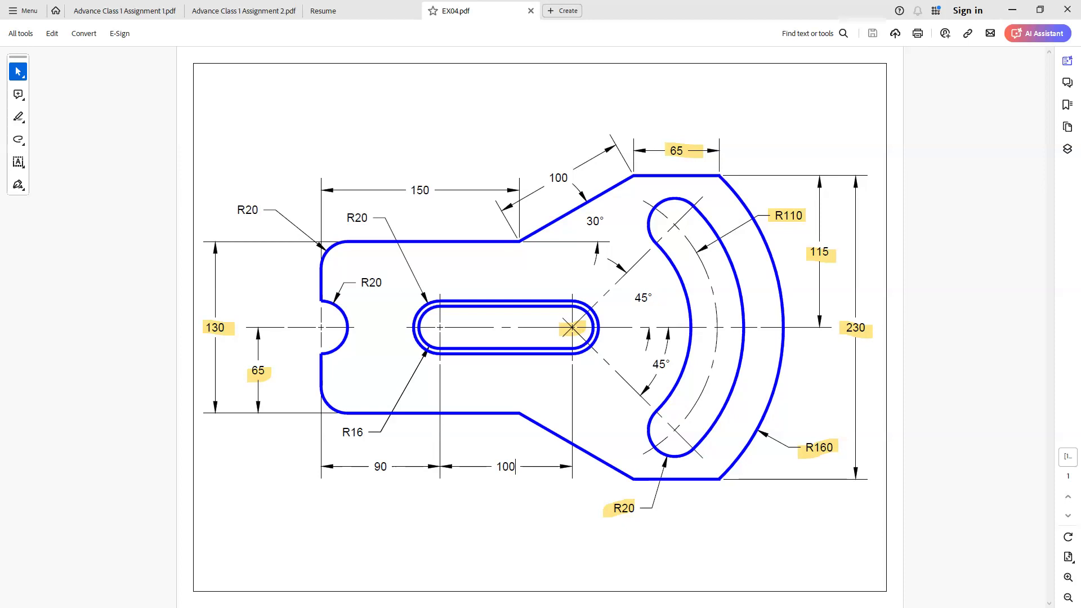
key("alt+Tab")
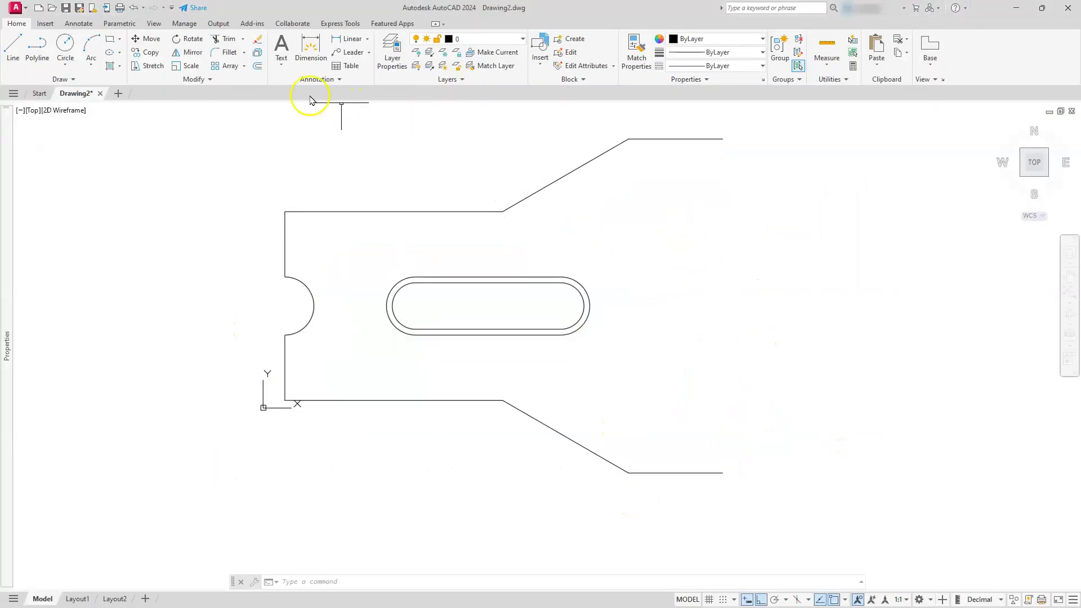
- Draw a circle of radius 160 centred on the slot's right end arc and check where it meets the upper horizontal edge
left_click(67, 44)
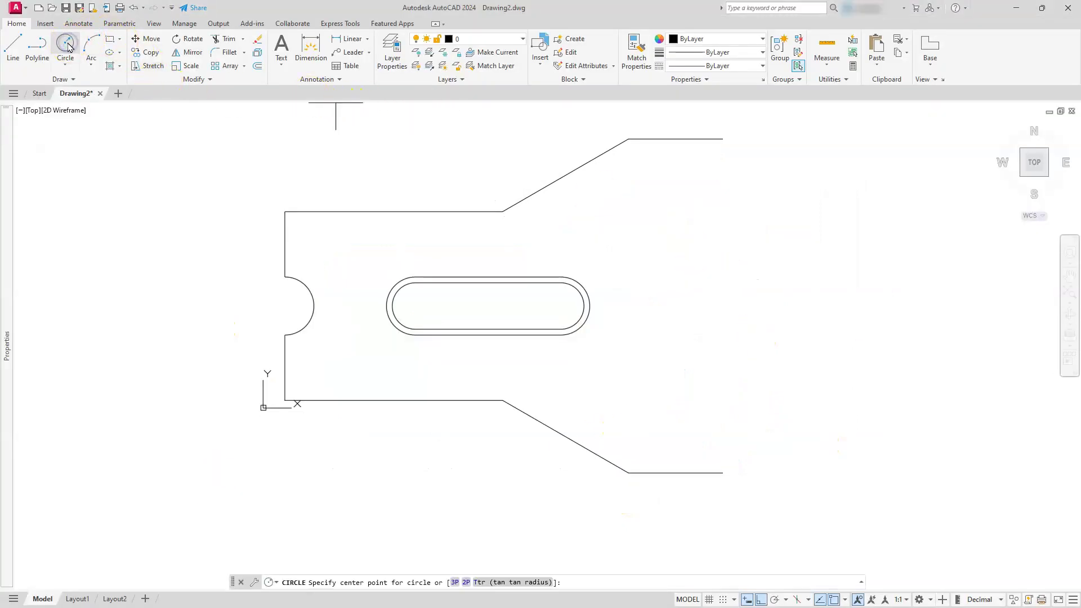
left_click(561, 306)
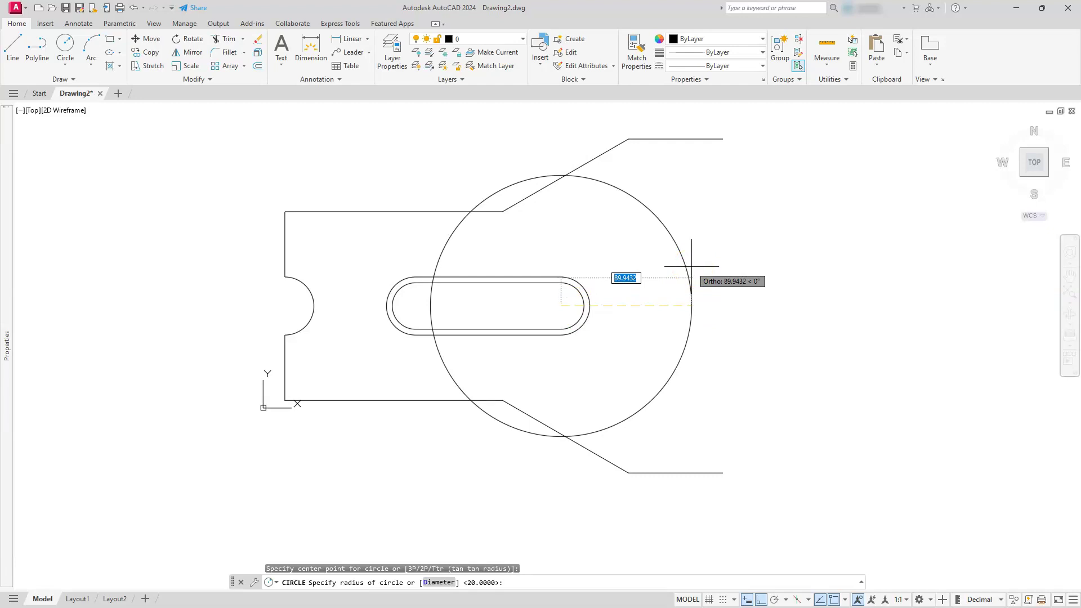
type("160")
key("Return")
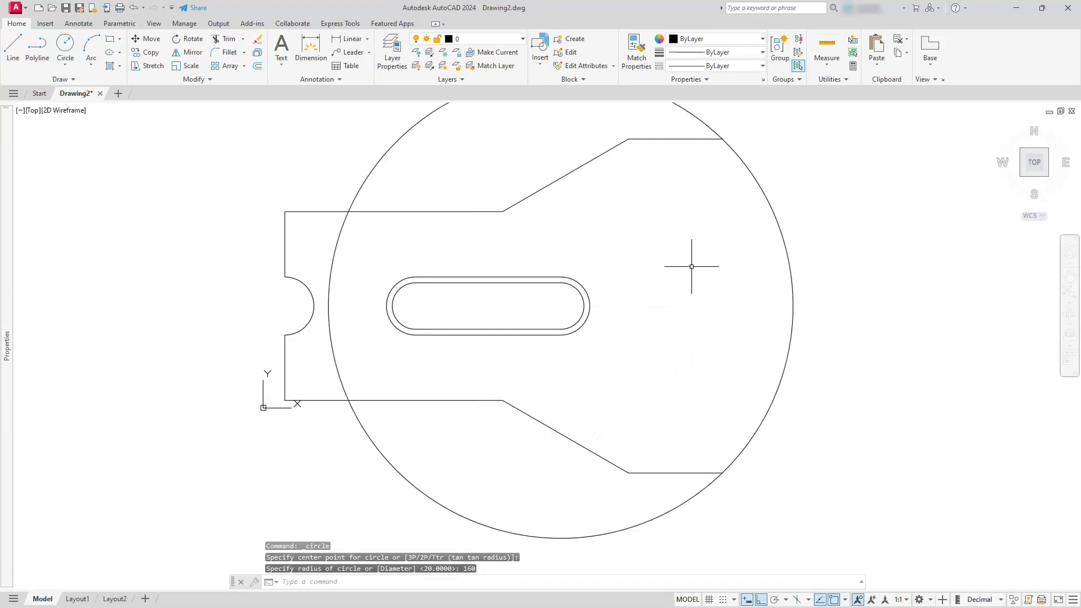
middle_click_drag(700, 260, 695, 332)
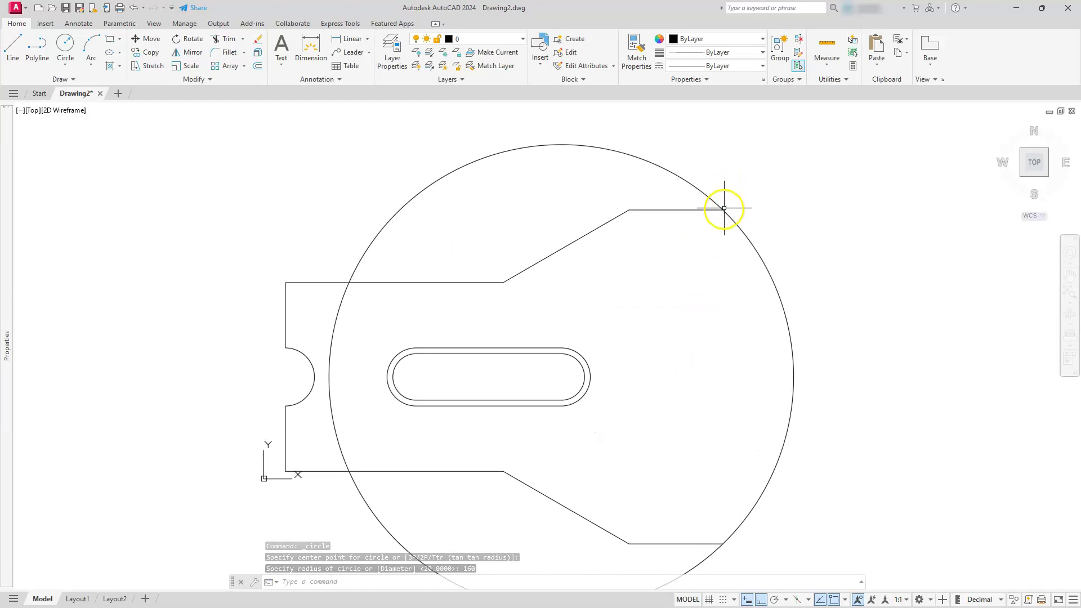
scroll(724, 208, "up", 8)
scroll(701, 220, "up", 5)
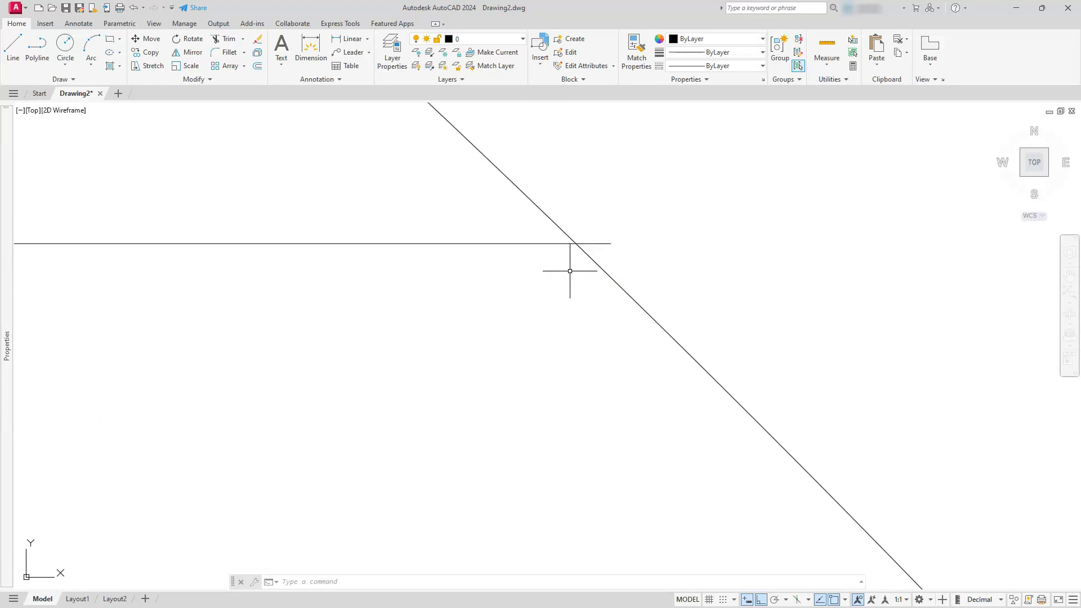
scroll(570, 271, "down", 10)
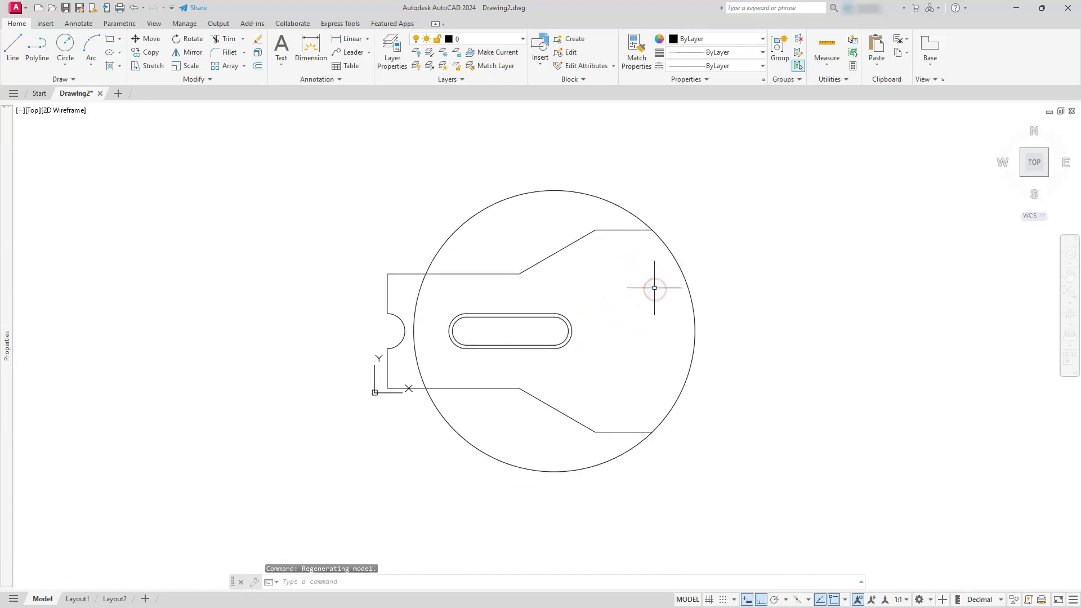
scroll(653, 289, "up", 2)
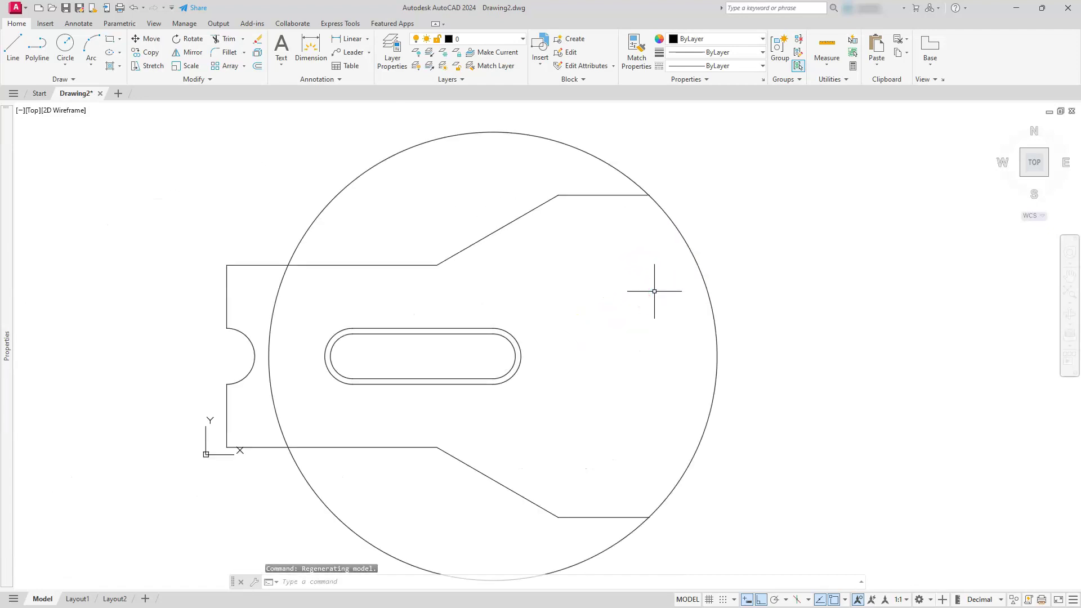
- Delete the circle of radius 160
left_click(85, 68)
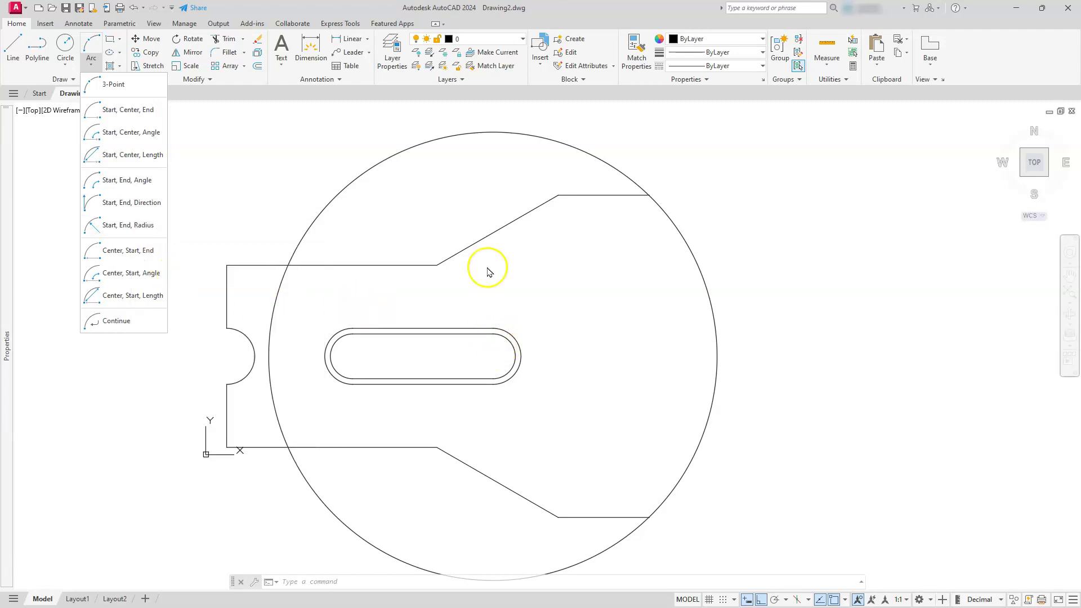
left_click(495, 151)
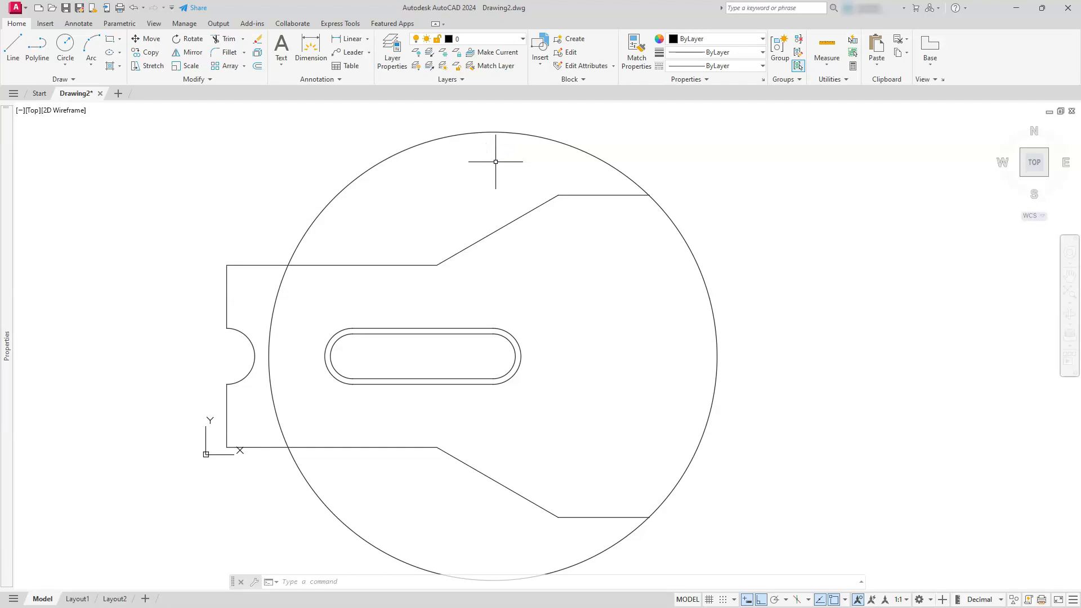
left_click(503, 130)
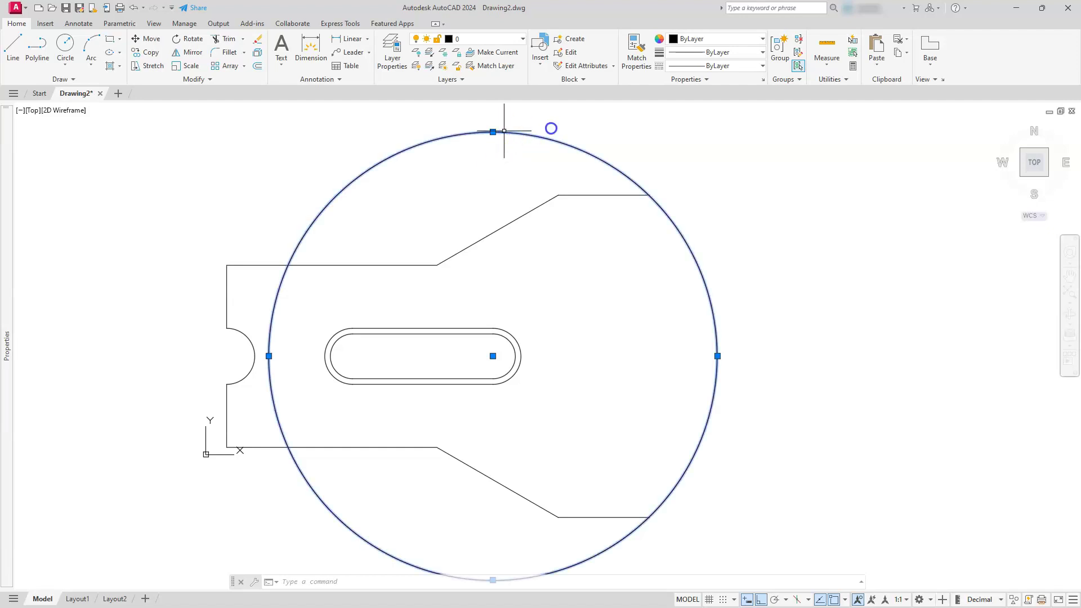
key("Delete")
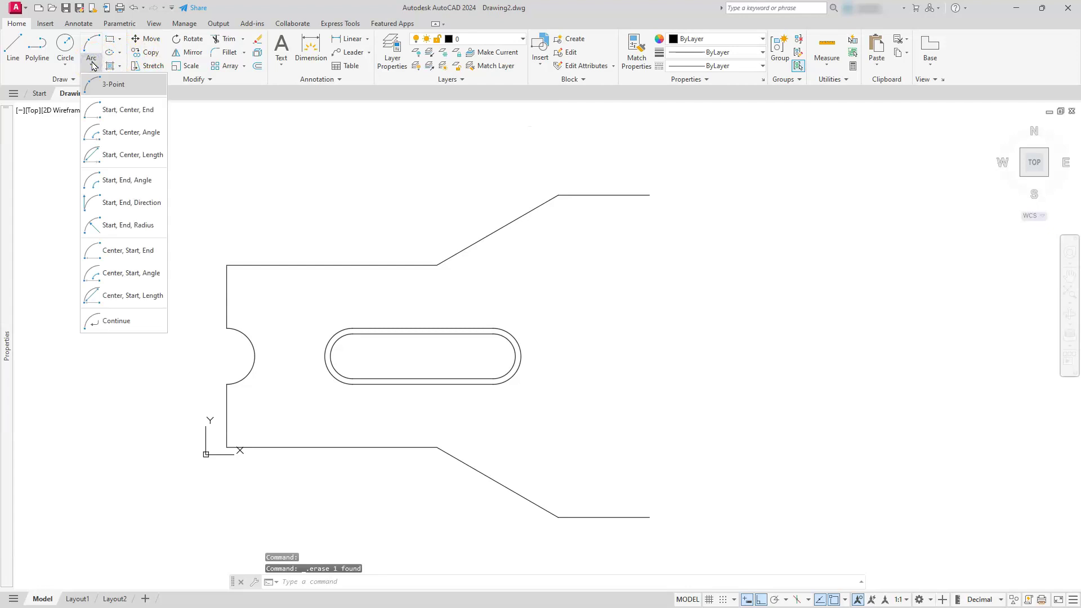
- Draw a Start, End, Radius arc of radius 160 from the lower outline's open right end to the upper one
left_click(128, 226)
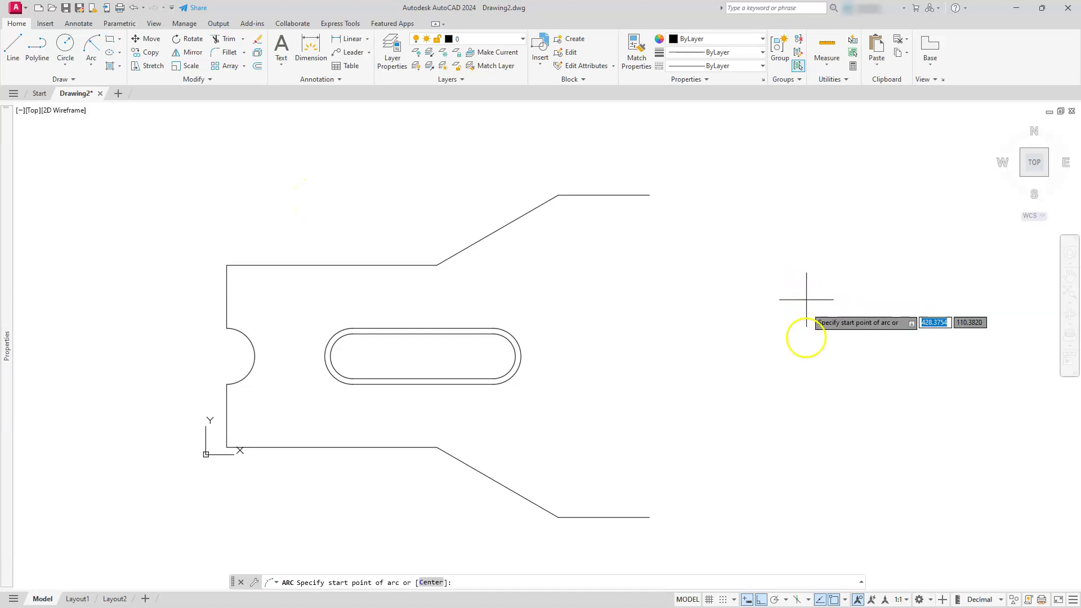
left_click(649, 518)
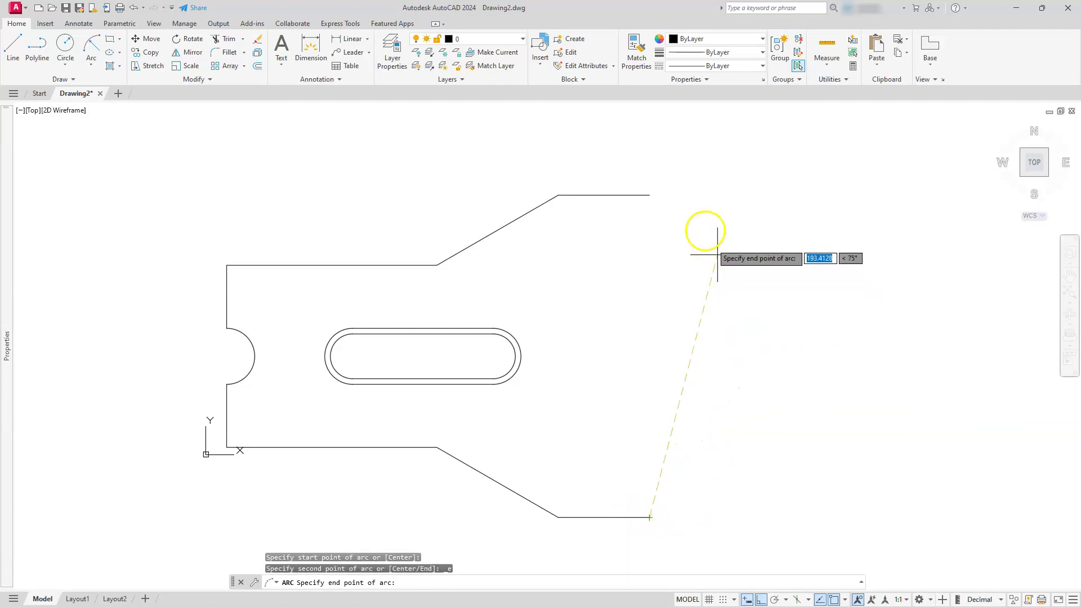
left_click(649, 194)
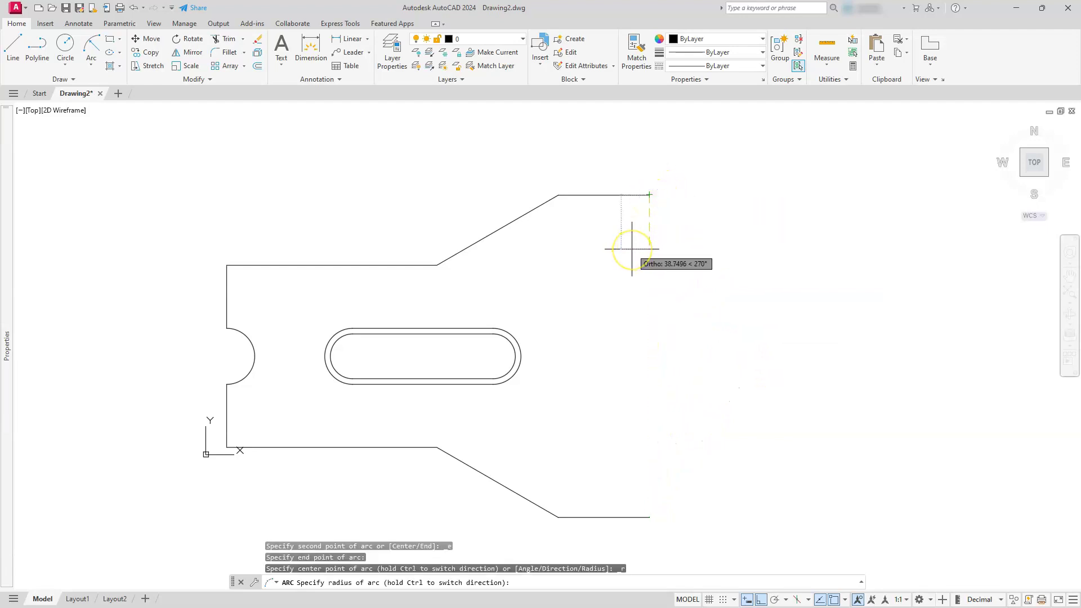
type("160")
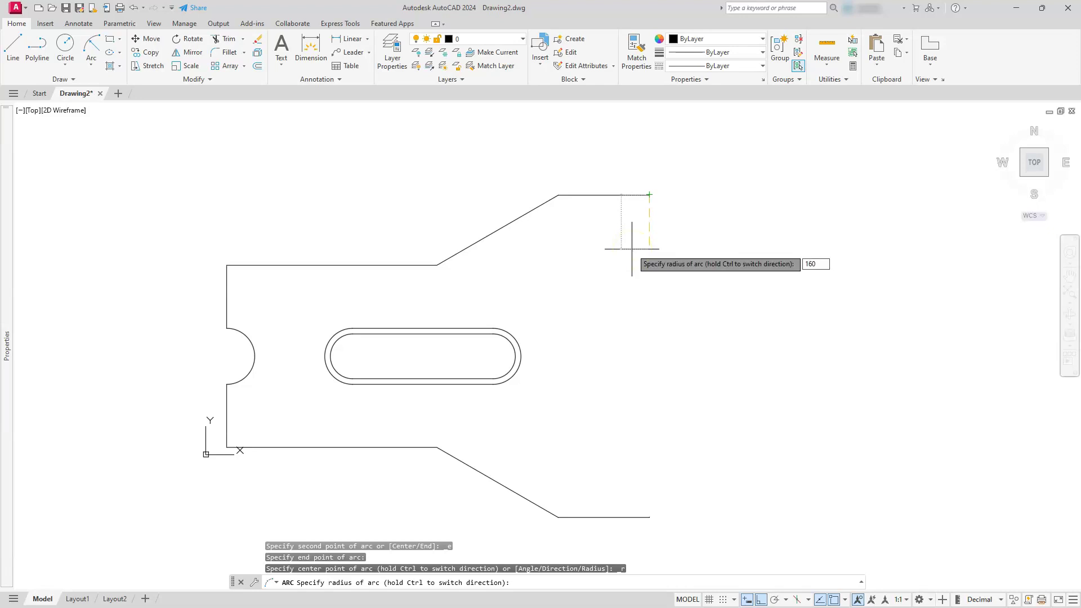
key("Return")
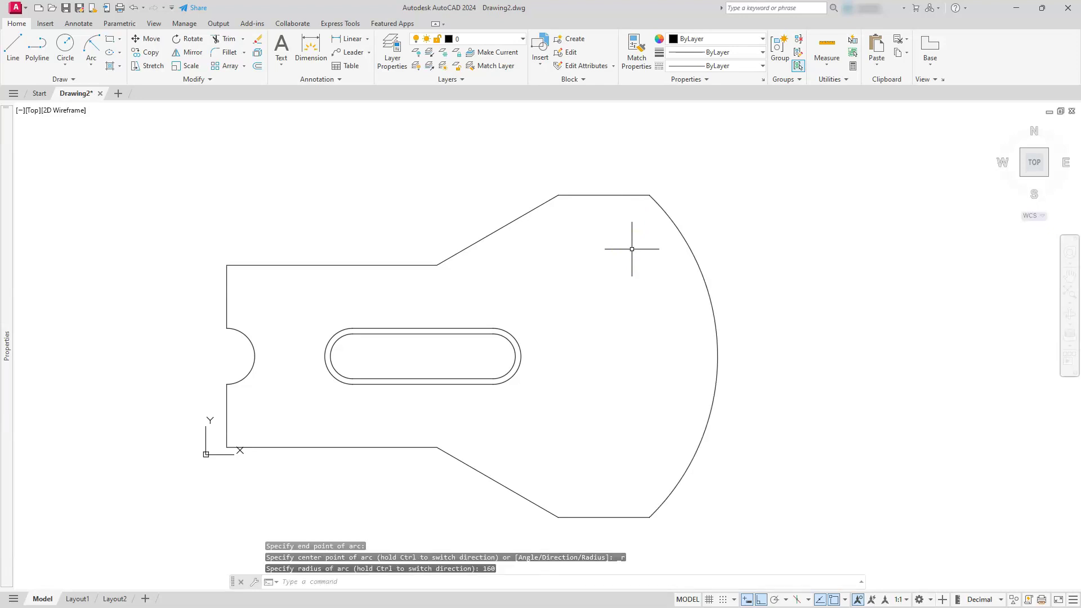
- Compare the centre point of the large right-hand arc with the inner slot's right end, and clear the selection
left_click(709, 293)
scroll(466, 344, "up", 10)
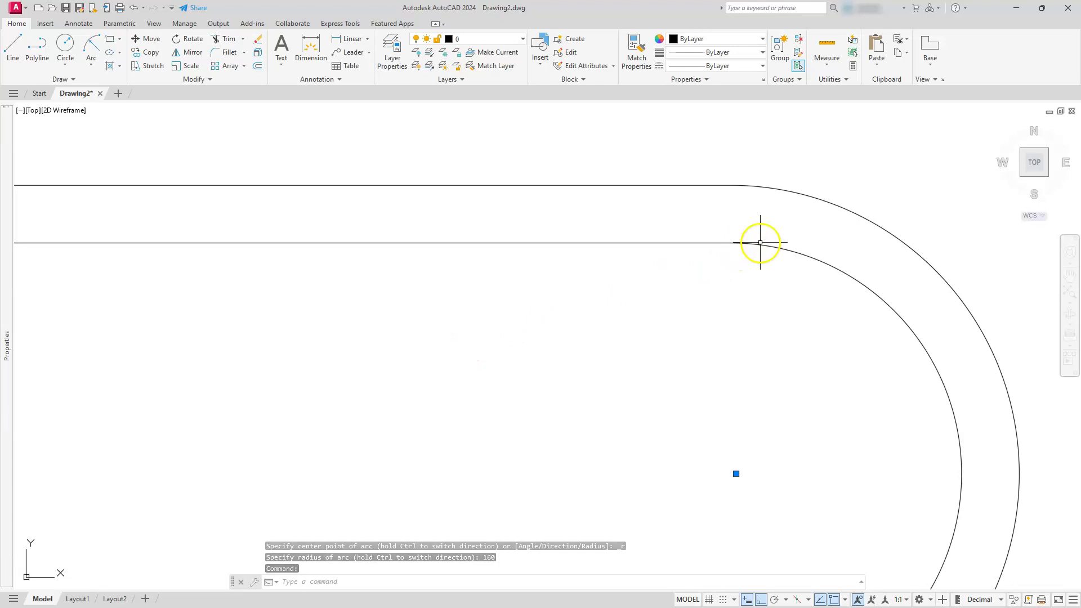
left_click(761, 245)
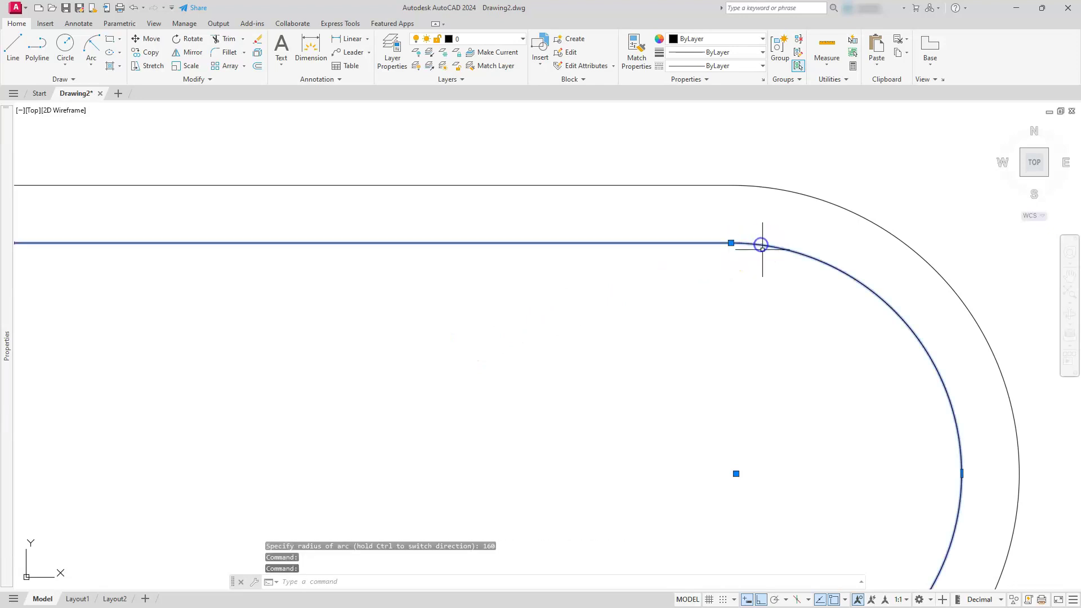
middle_click_drag(780, 329, 727, 236)
scroll(727, 236, "down", 2)
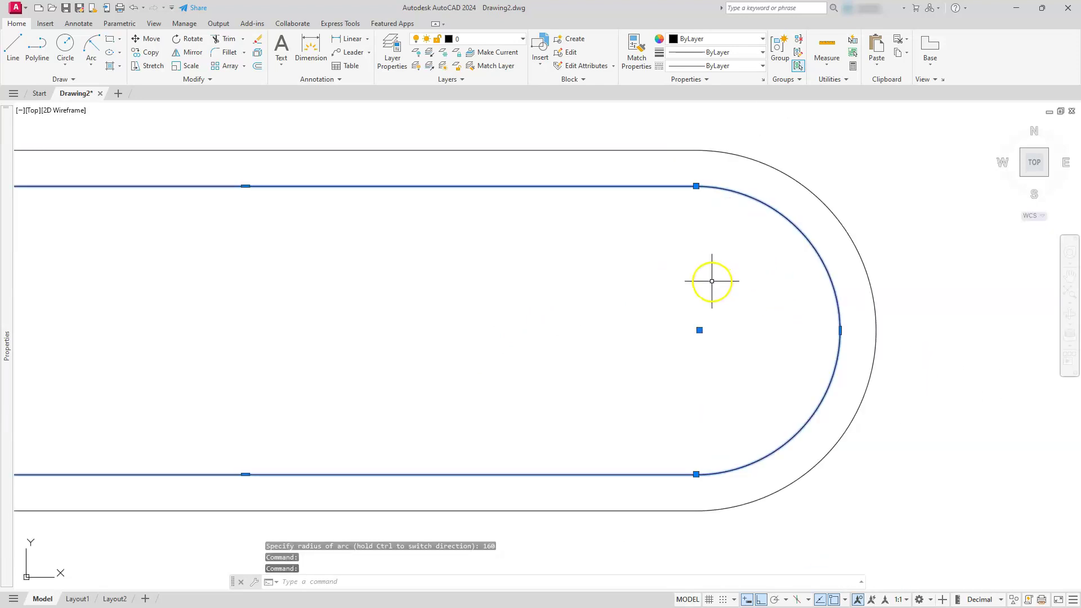
scroll(711, 282, "up", 2)
key("Escape")
scroll(712, 282, "down", 2)
key("Escape")
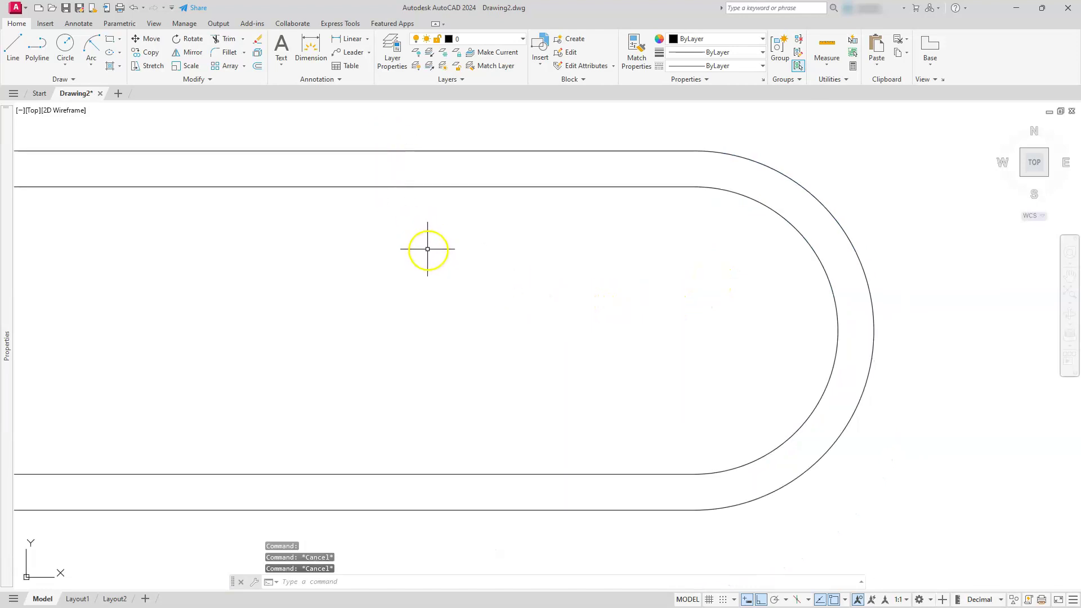
- Place a centre mark on the outer slot's right end arc using DIMCENTER
type("dc")
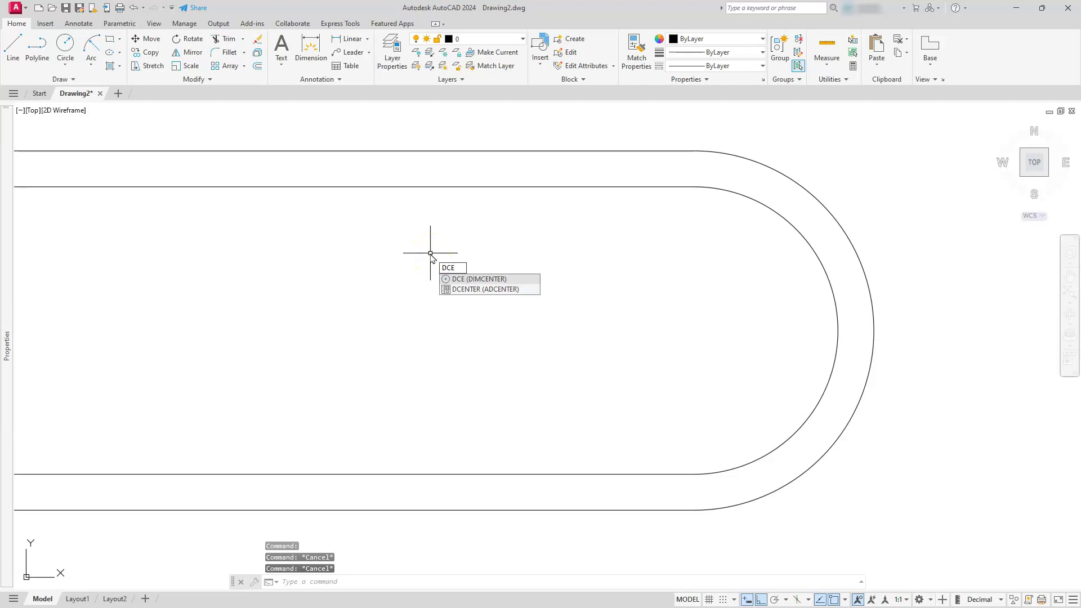
key("Return")
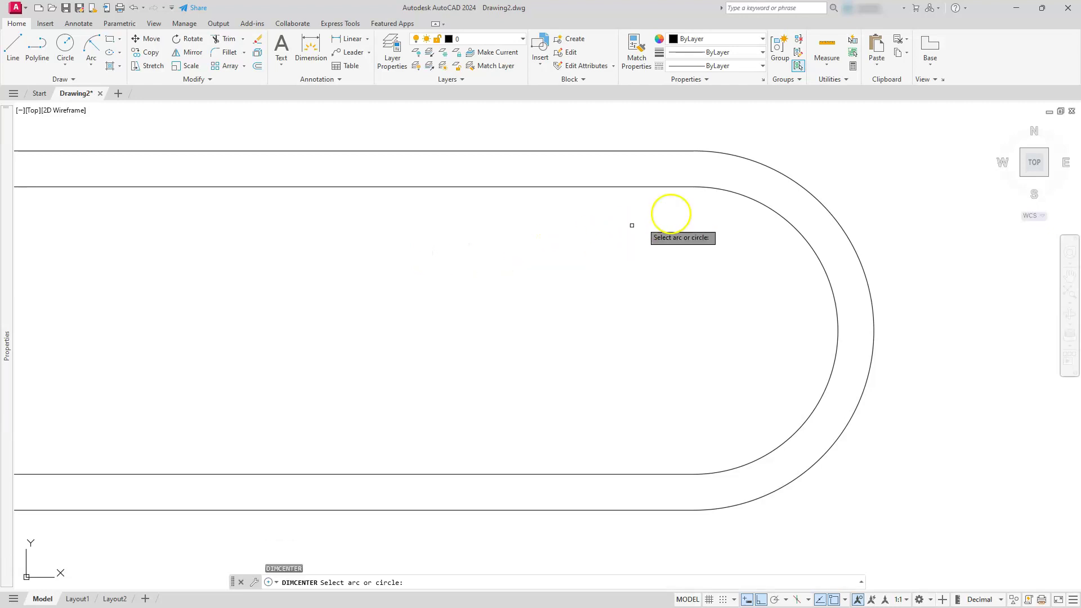
left_click(778, 170)
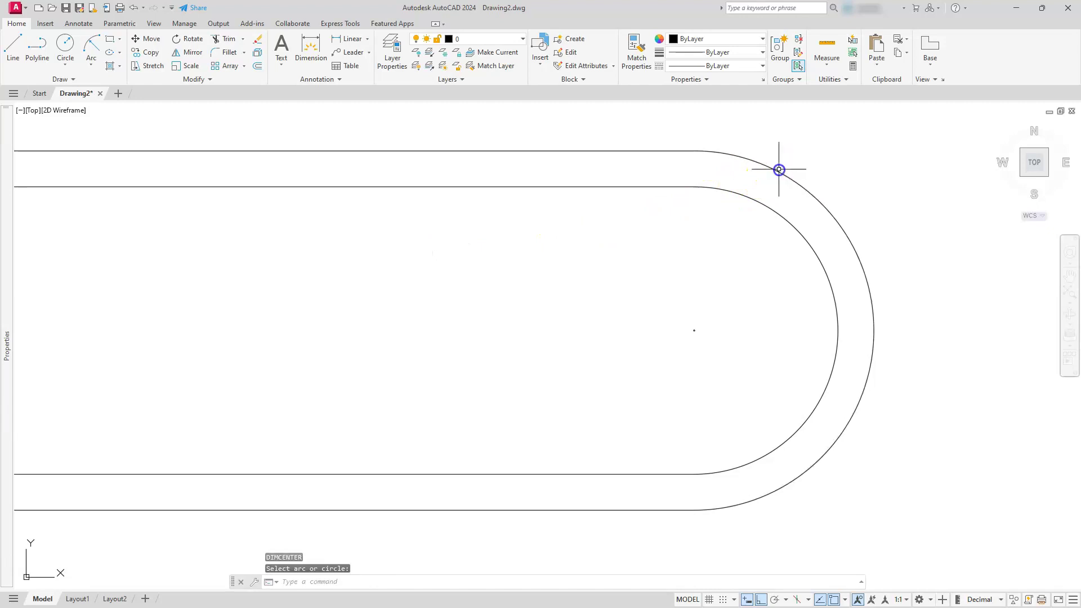
scroll(766, 346, "up", 2)
key("Escape")
key("Escape")
key("Escape")
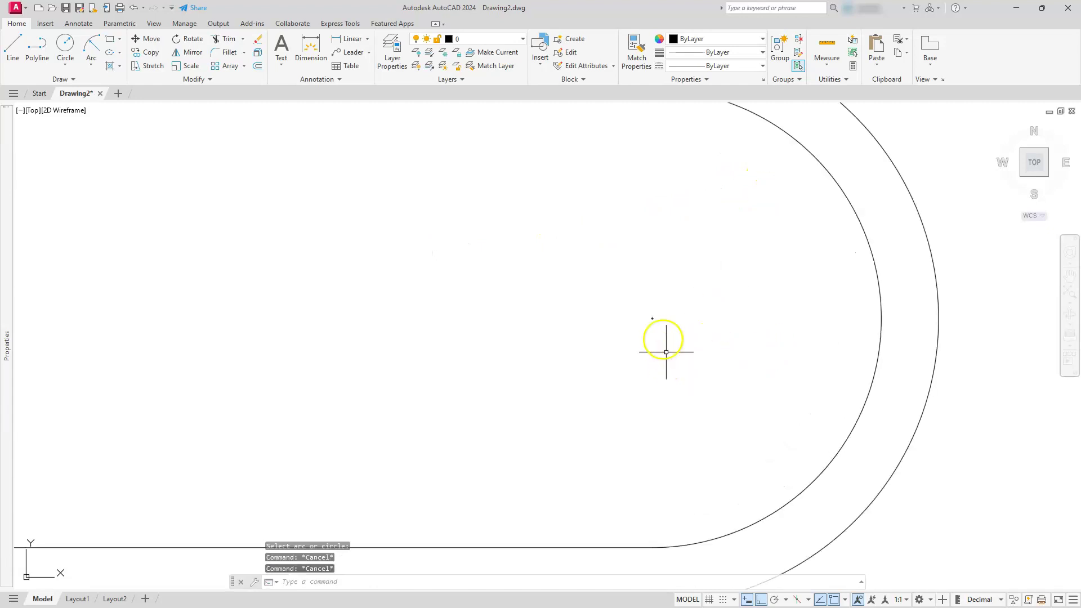
- Check the large right-hand arc's centre point against the slot's centre mark, and clear the selection
scroll(653, 320, "down", 6)
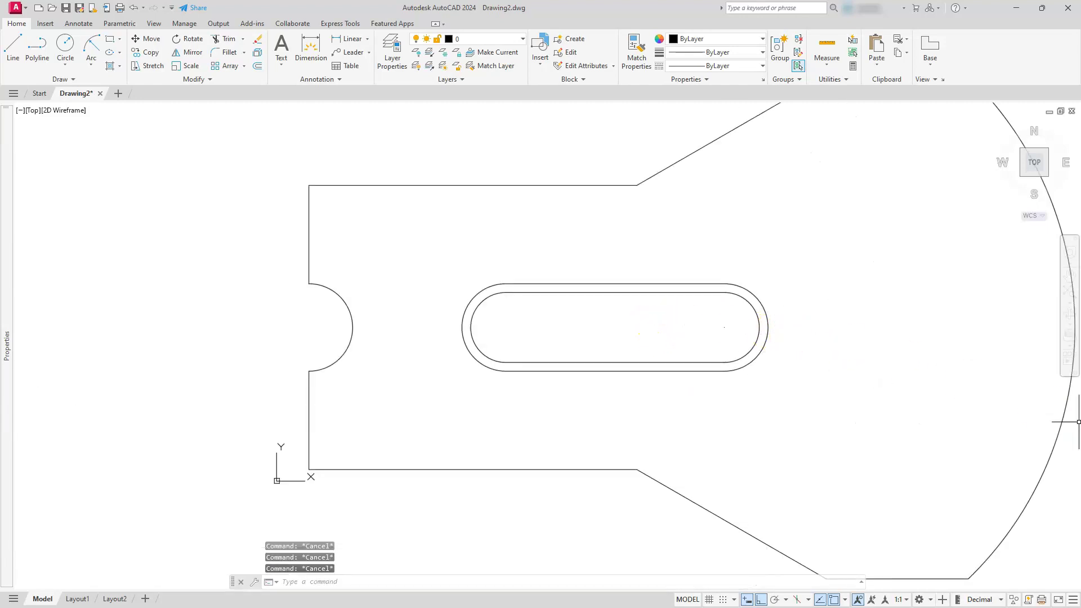
left_click(1047, 457)
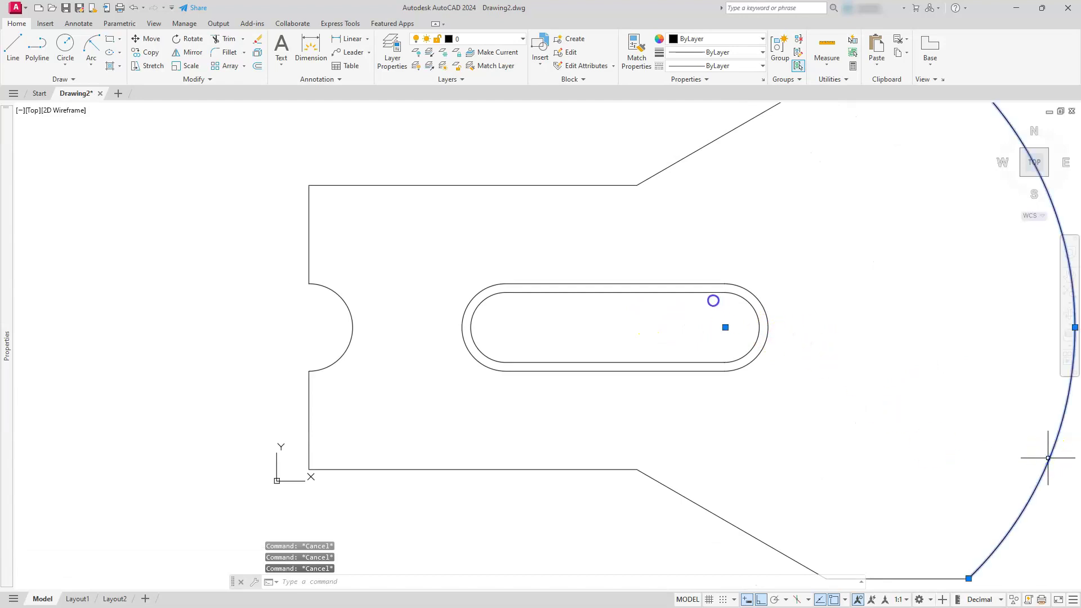
scroll(713, 338, "up", 5)
scroll(711, 345, "up", 4)
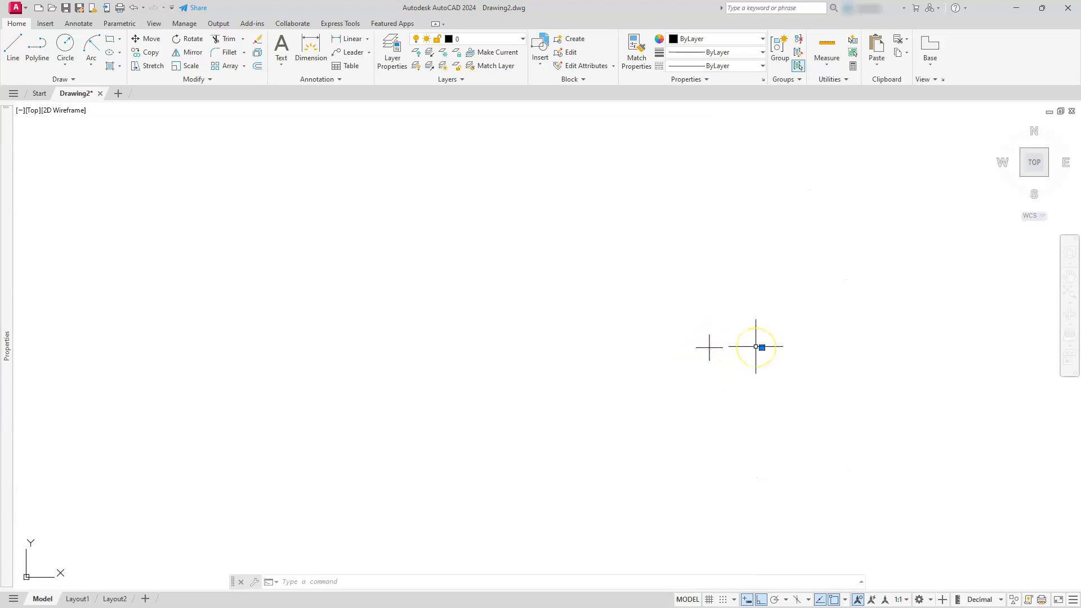
scroll(757, 347, "down", 8)
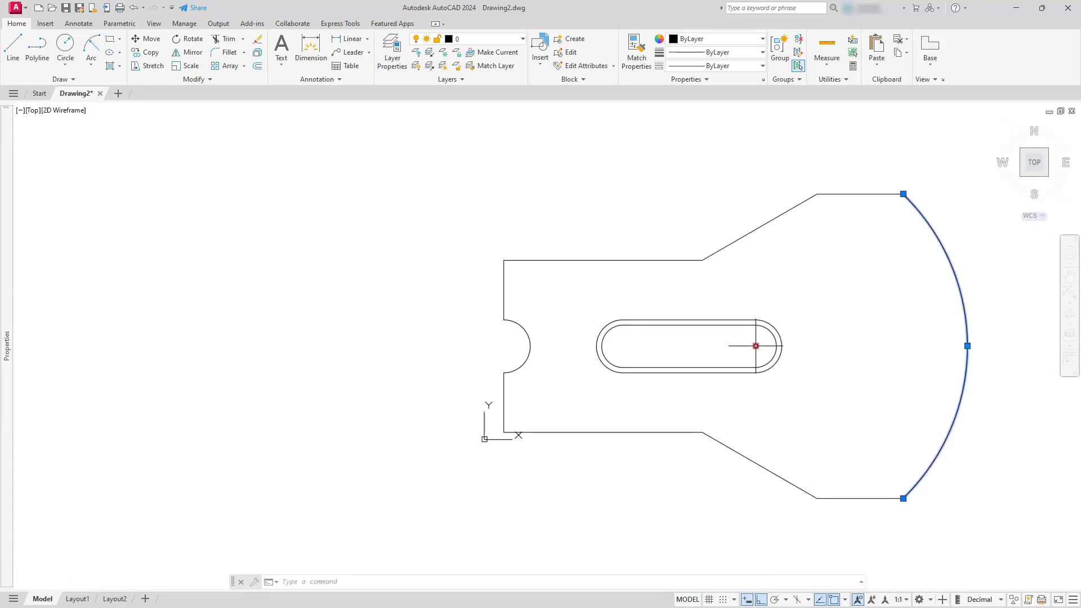
key("Escape")
key("Escape")
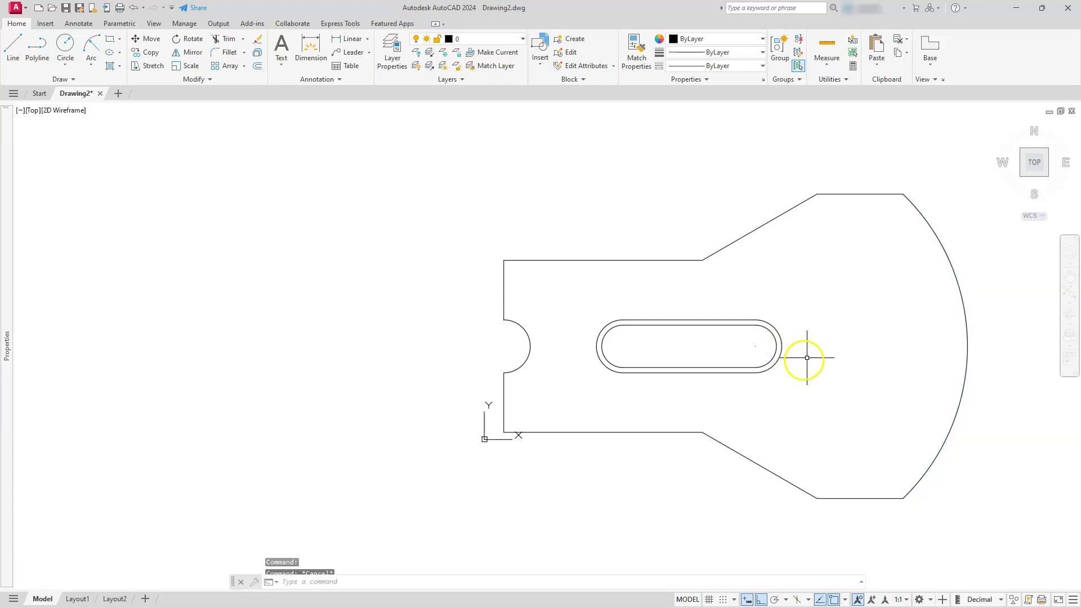
scroll(801, 359, "up", 2)
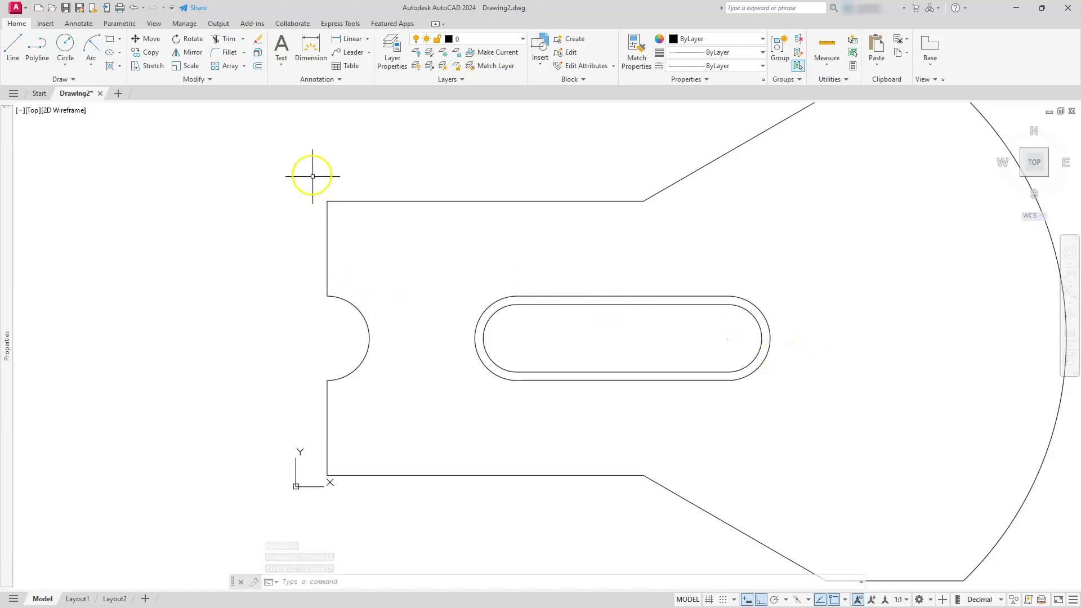
- Draw a circle of radius 110 centred on the slot's right end arc
left_click(66, 45)
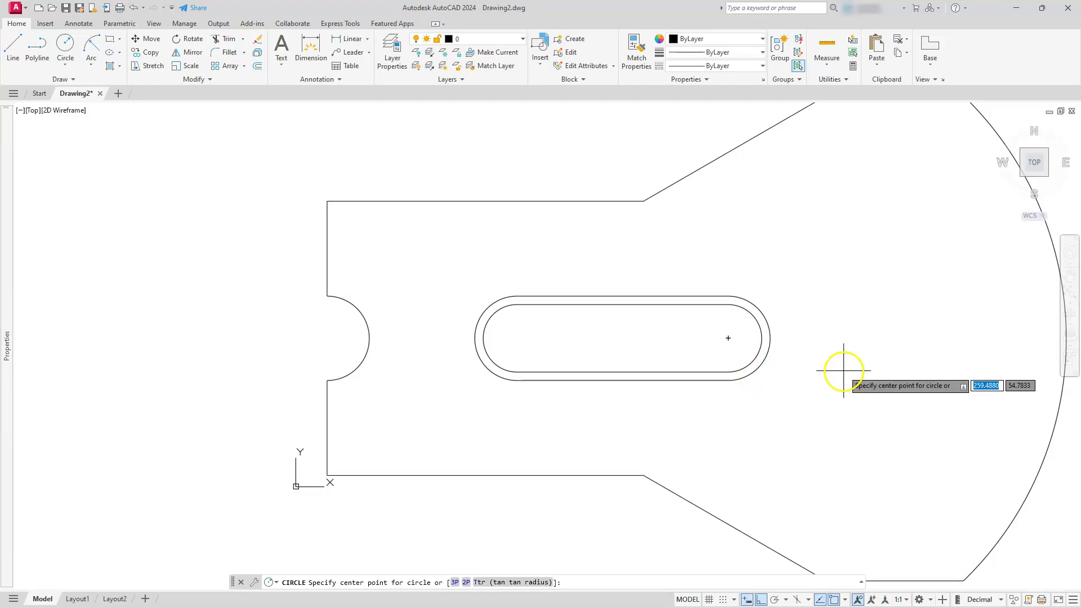
key("F8")
right_click(844, 374, "shift")
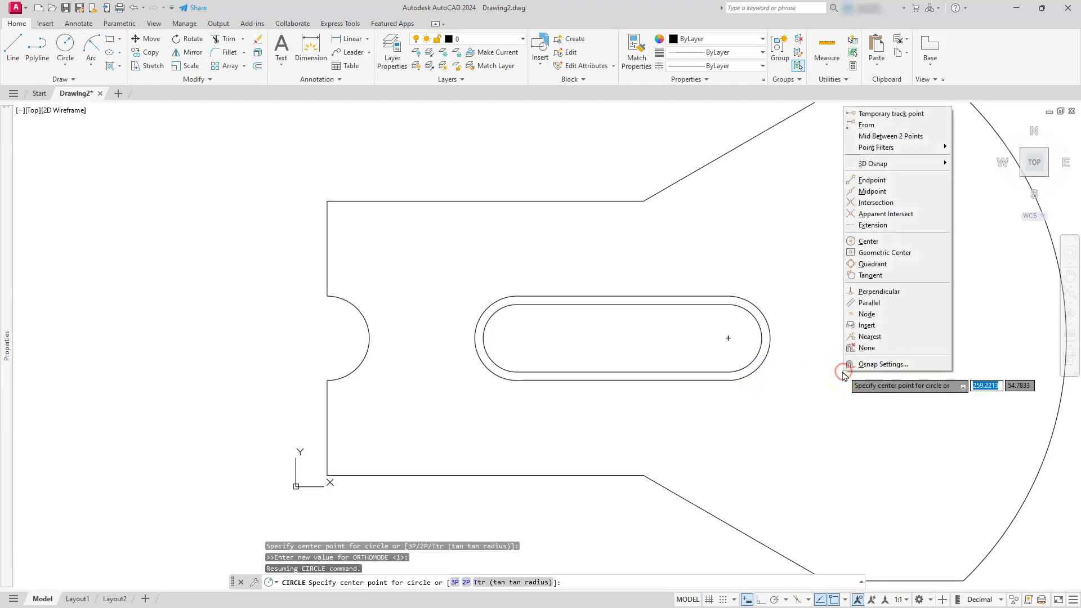
left_click(868, 243)
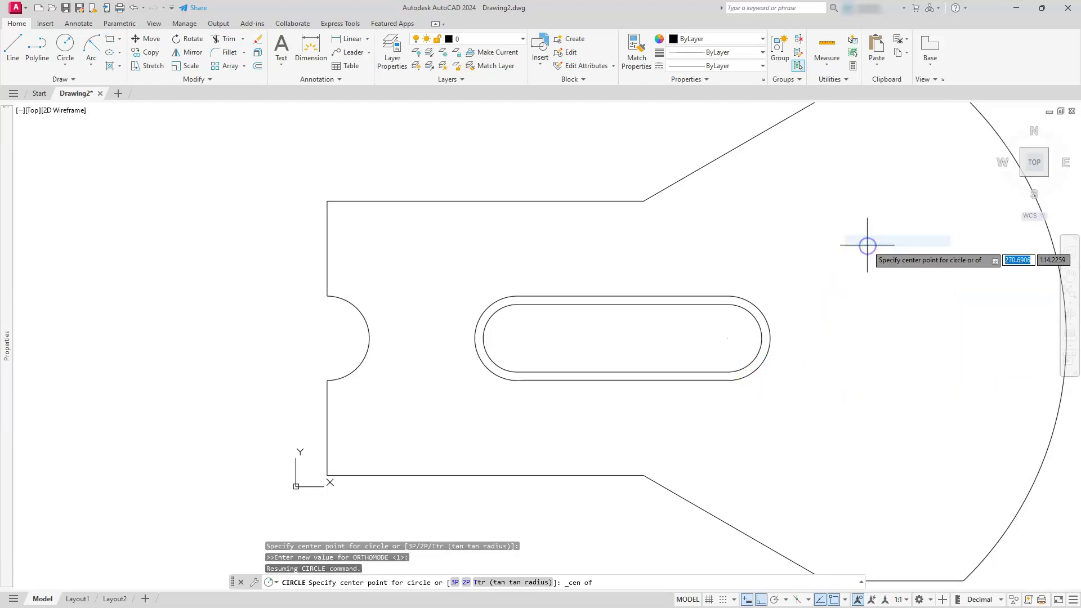
left_click(761, 373)
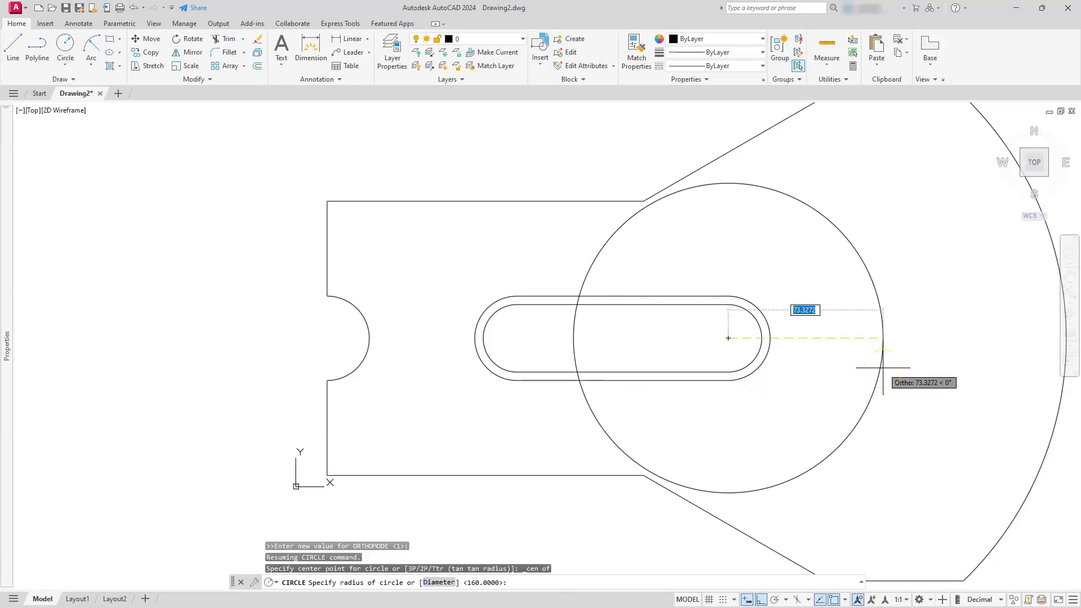
type("110")
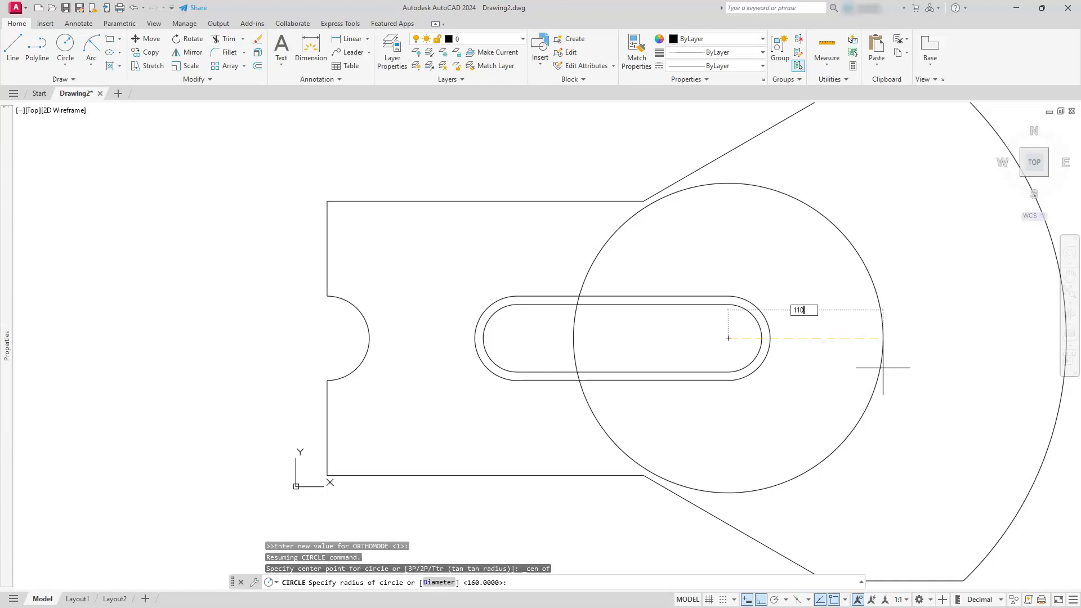
key("Return")
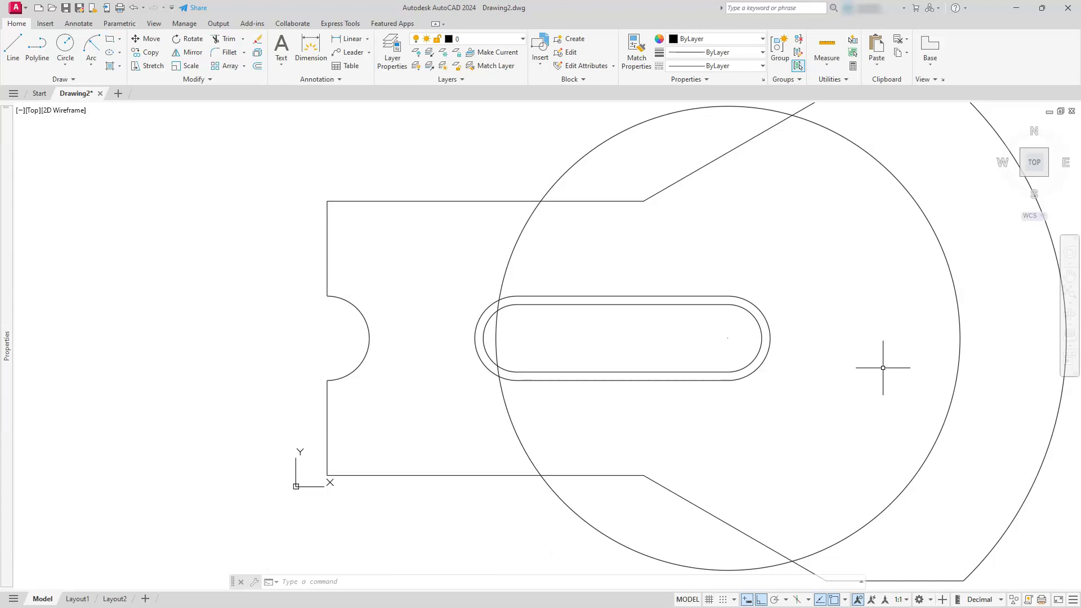
- Offset the radius 110 circle by 20 both inward and outward
left_click(257, 66)
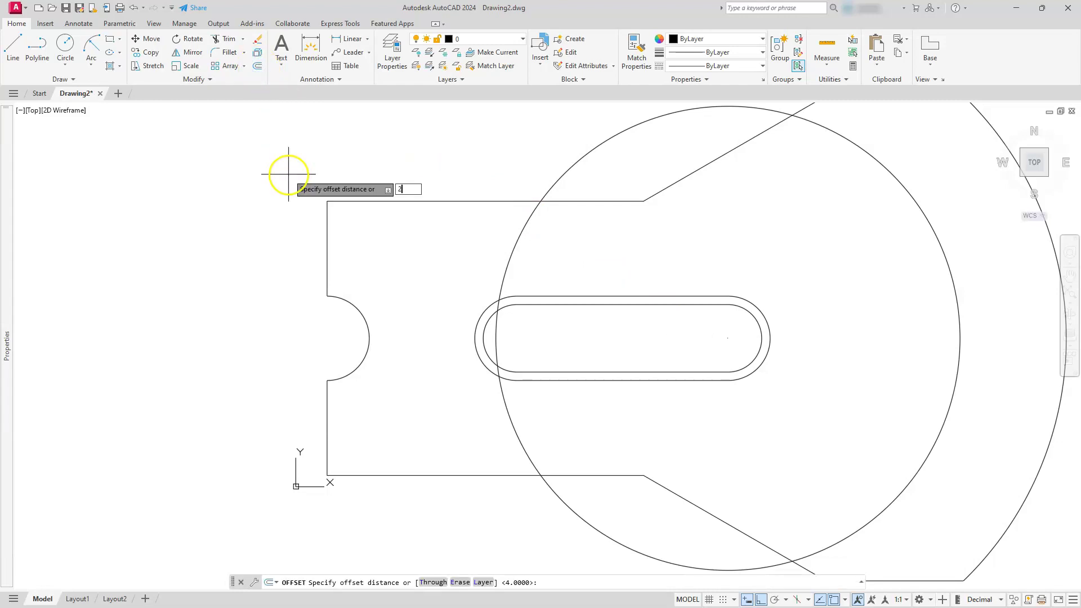
type("20")
key("Return")
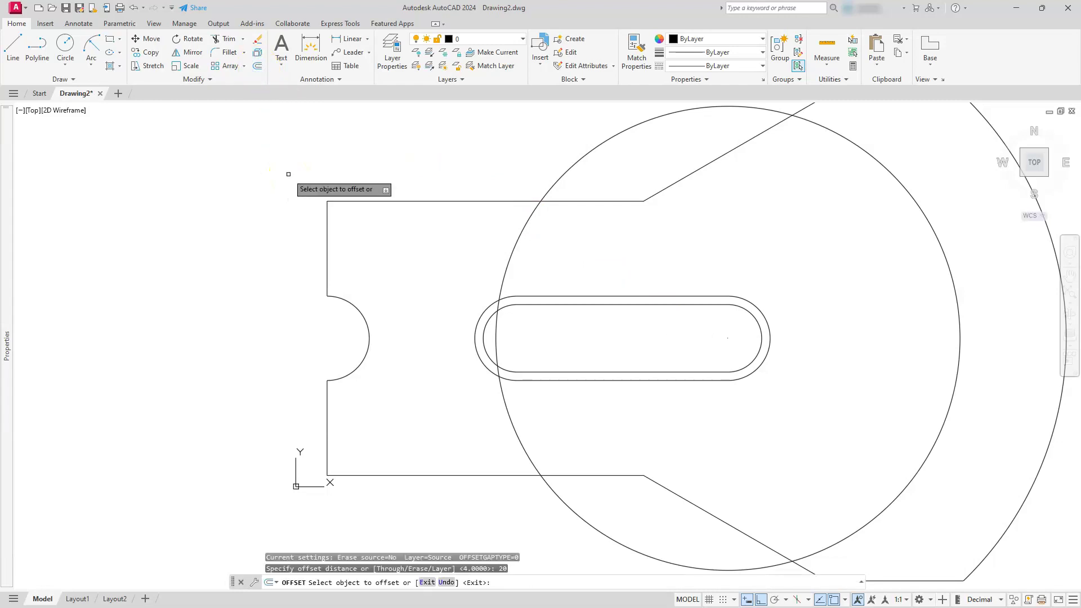
left_click(925, 225)
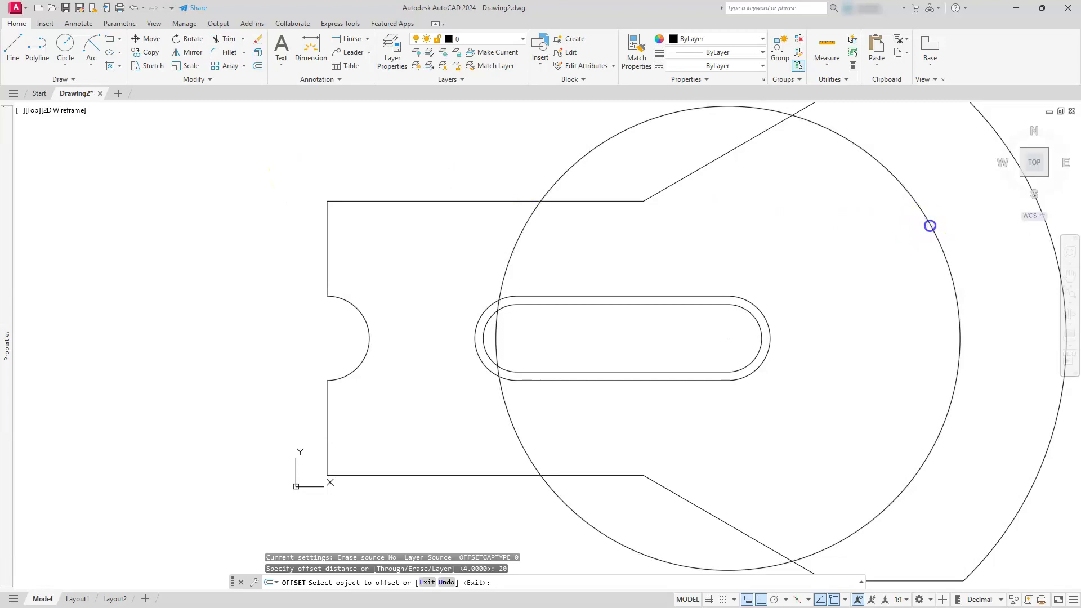
left_click(796, 250)
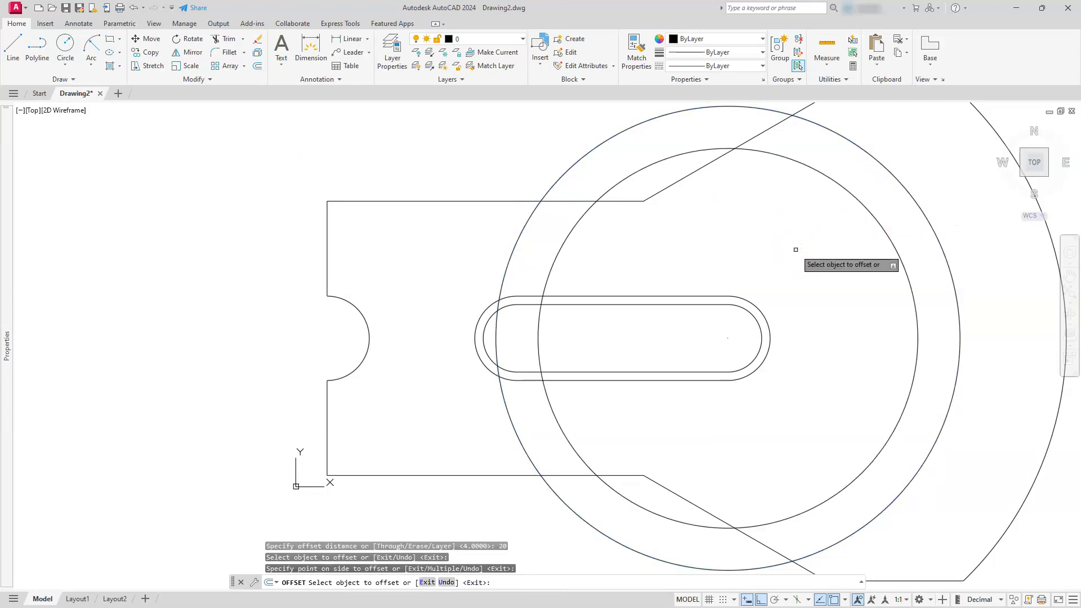
left_click(925, 214)
left_click(960, 183)
middle_click_drag(851, 403, 703, 424)
key("Escape")
key("Escape")
key("Escape")
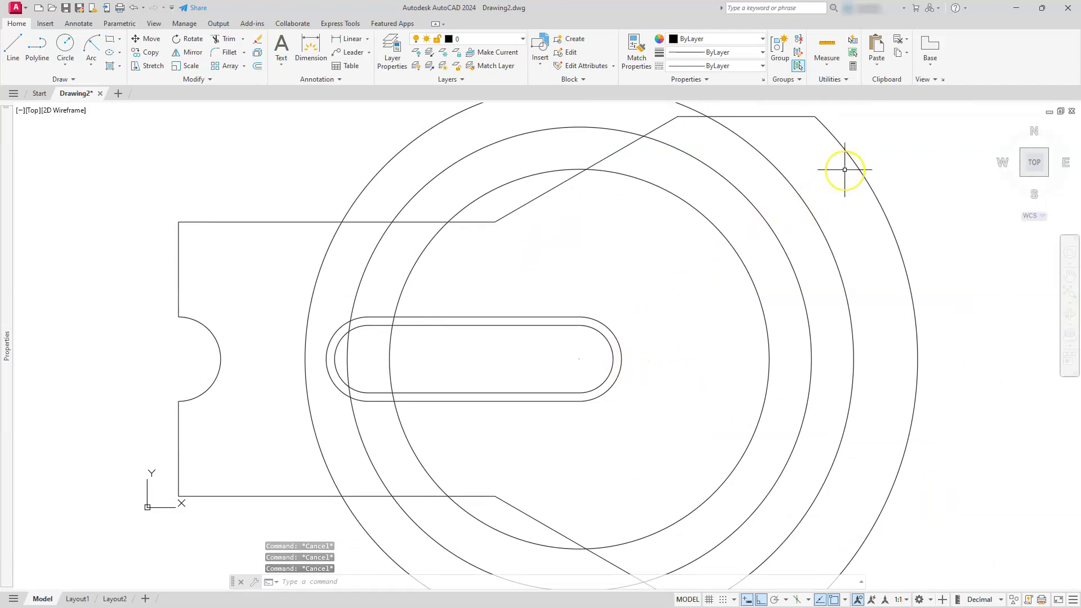
- Draw a construction line 50 long at 45 degrees from the centre of the slot's right end arc
middle_click_drag(787, 266, 745, 316)
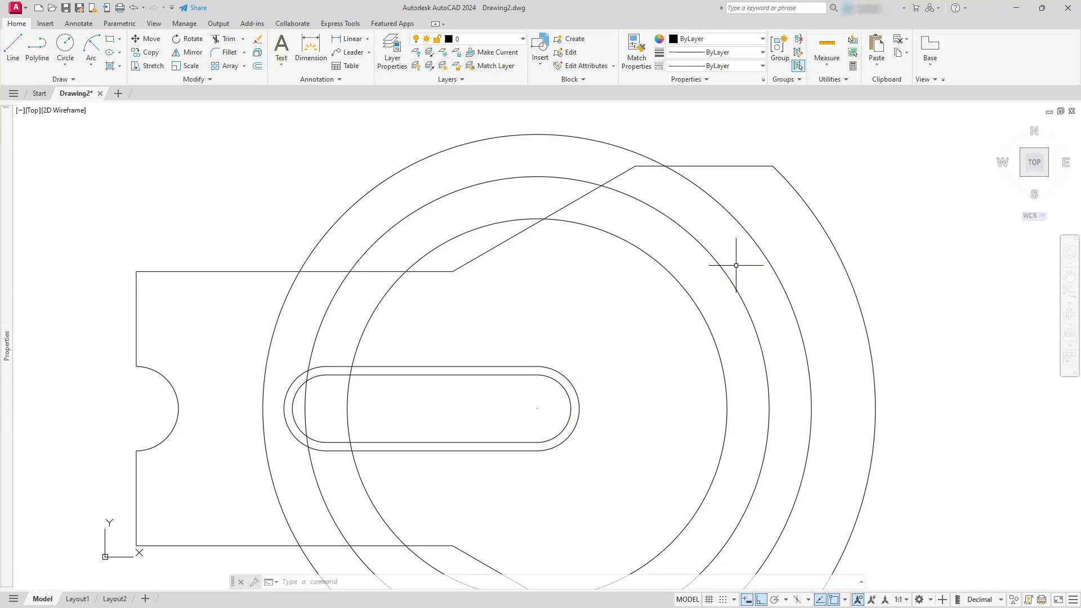
left_click(611, 320)
type("L")
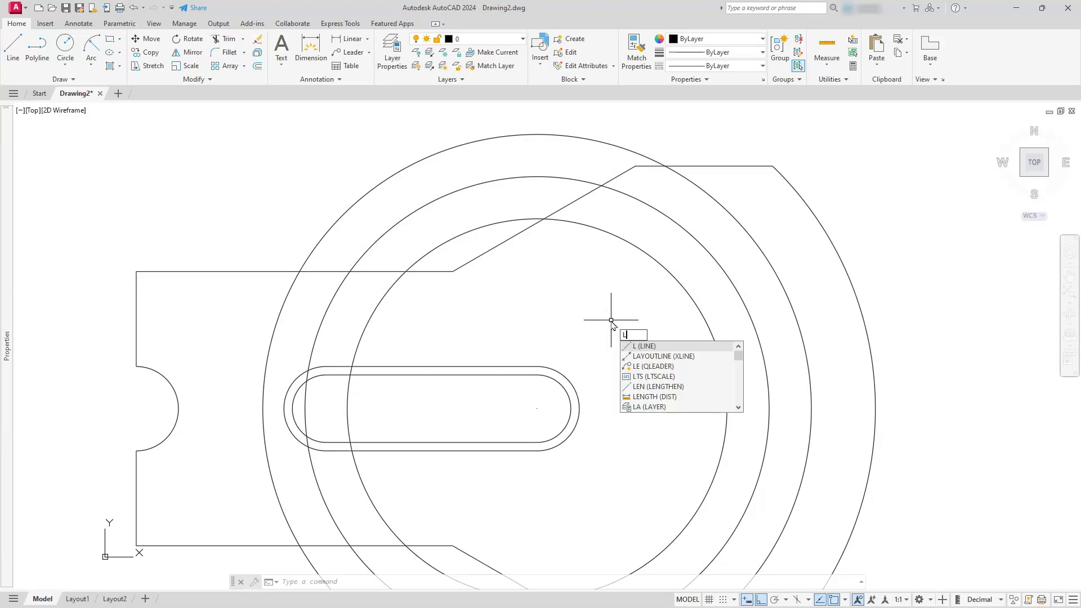
key("Return")
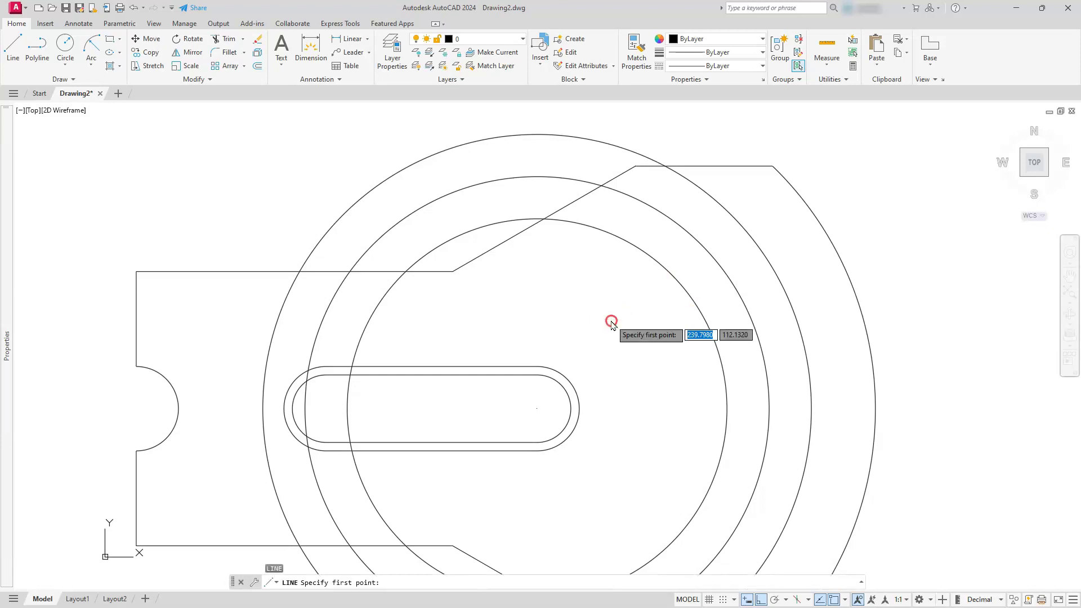
right_click(611, 322, "shift")
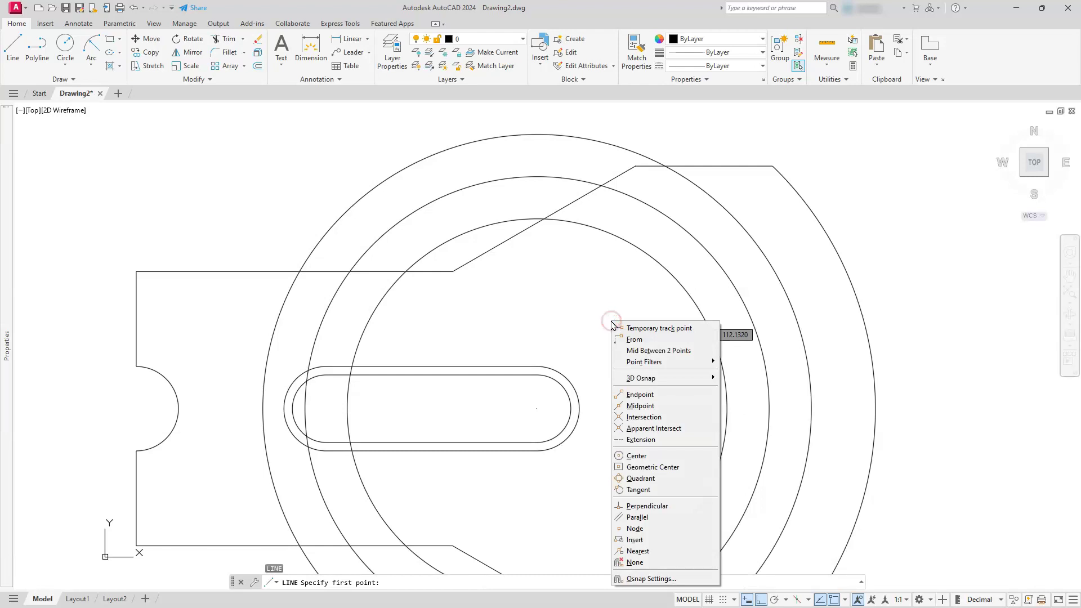
left_click(660, 456)
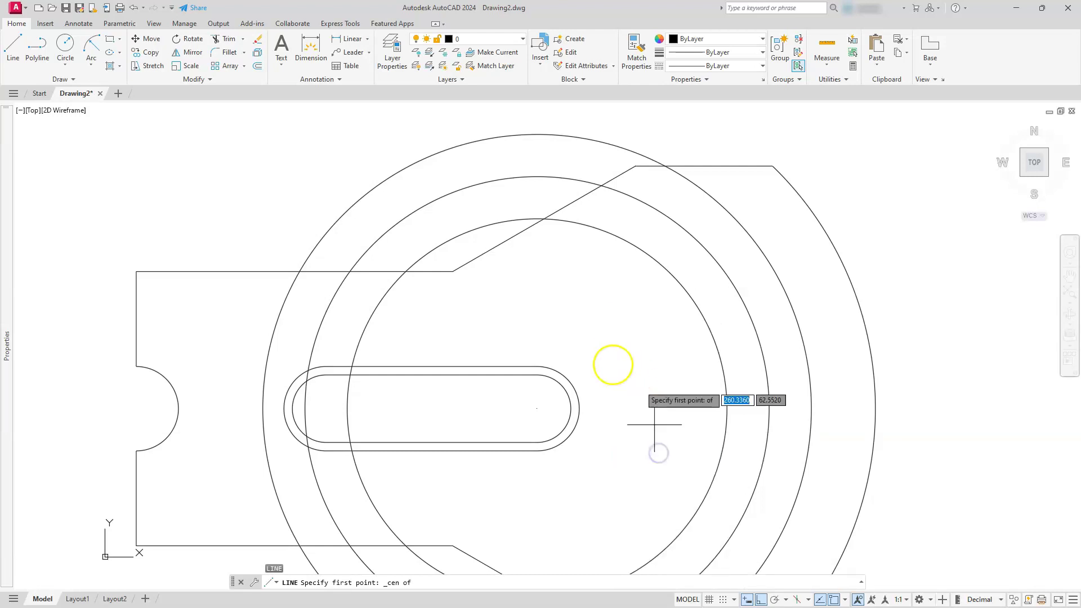
left_click(568, 375)
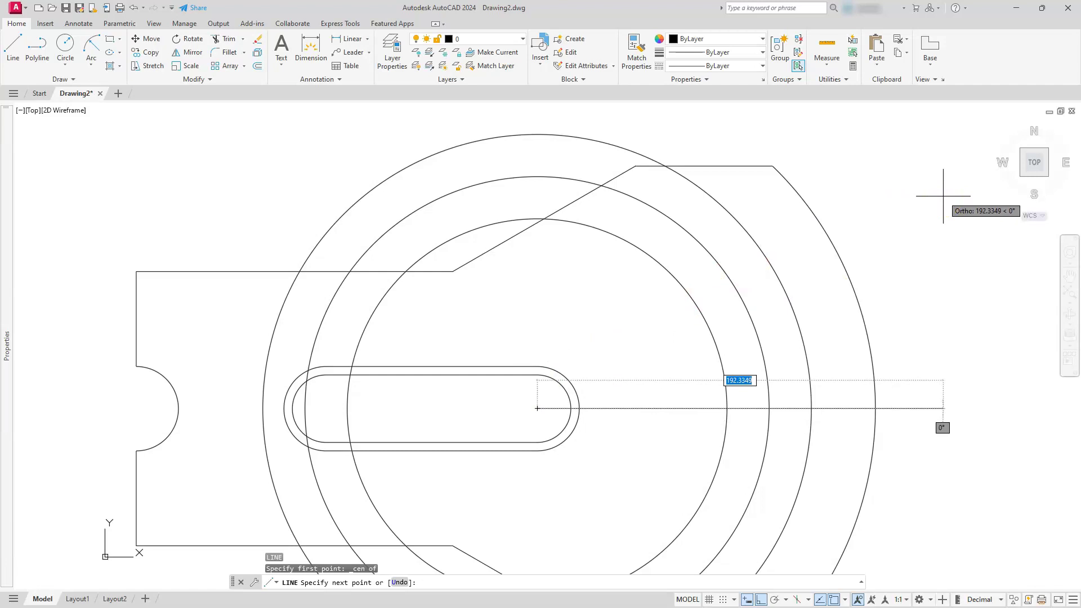
type("50")
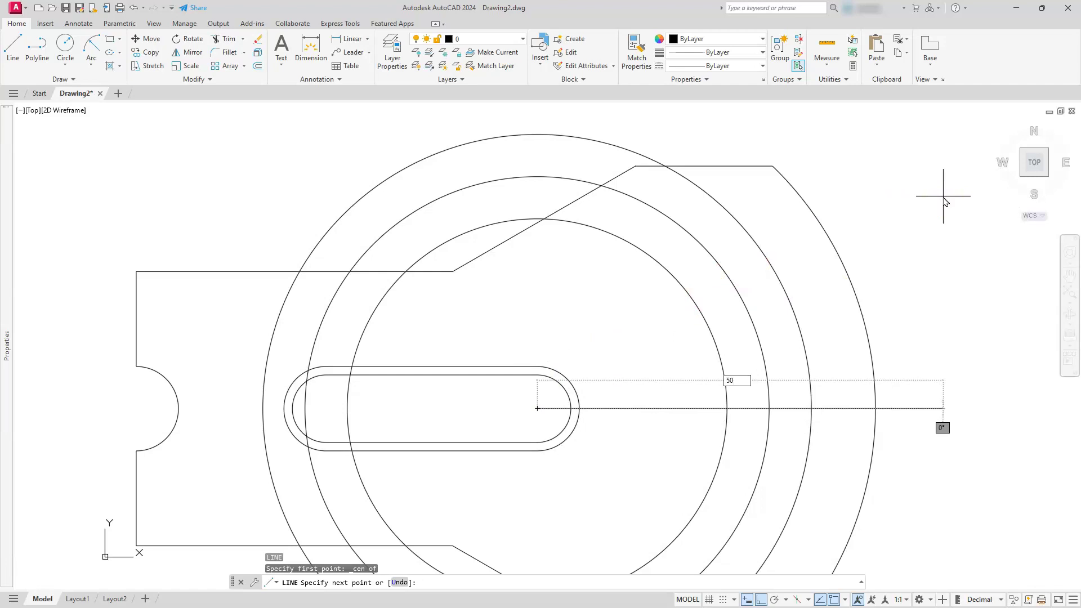
key("Return")
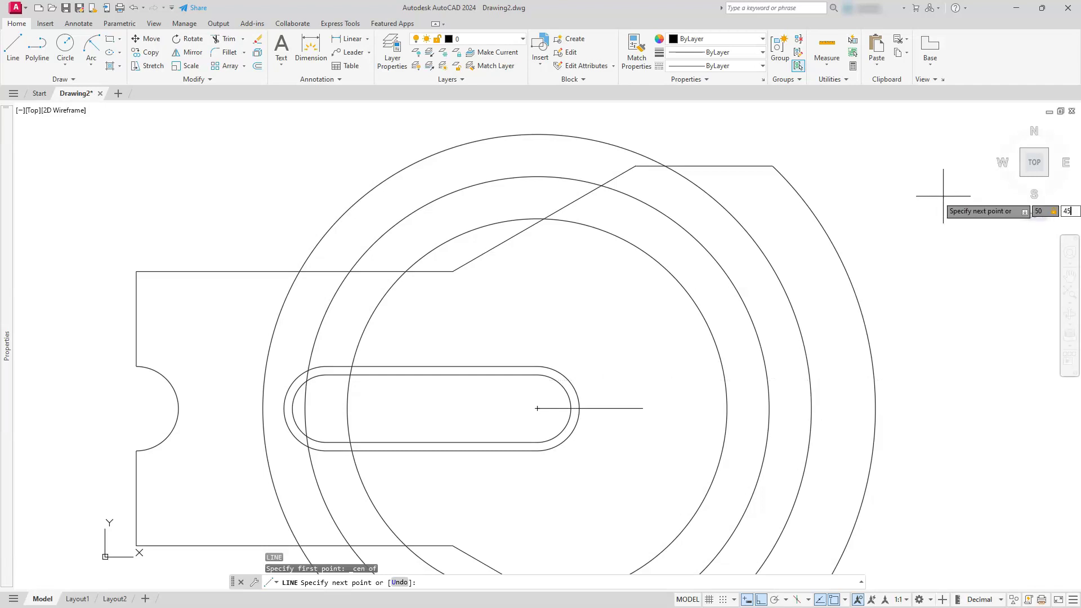
type("45")
key("Return")
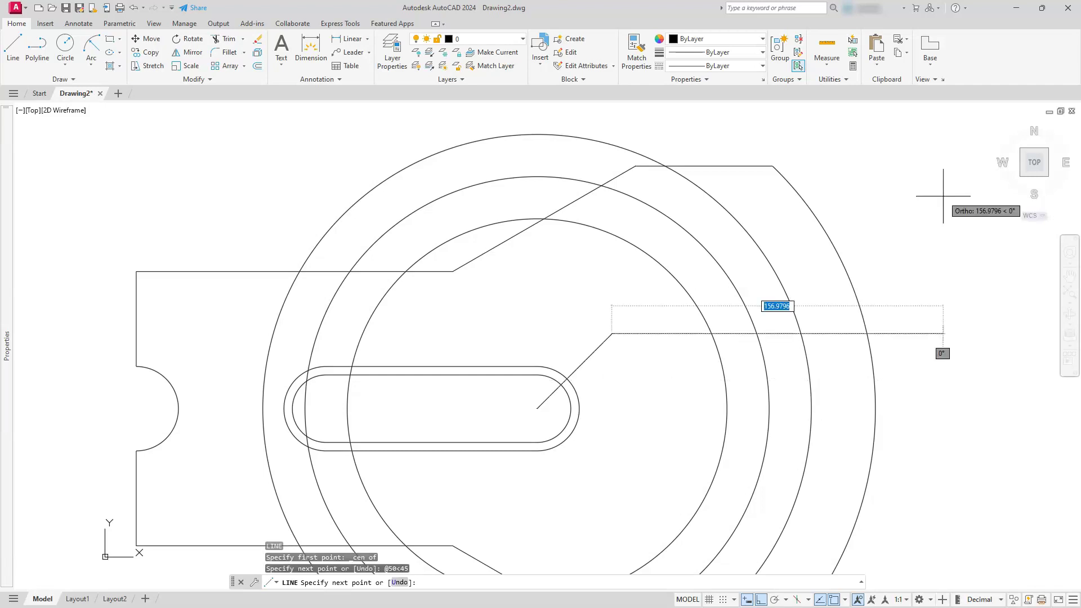
key("Escape")
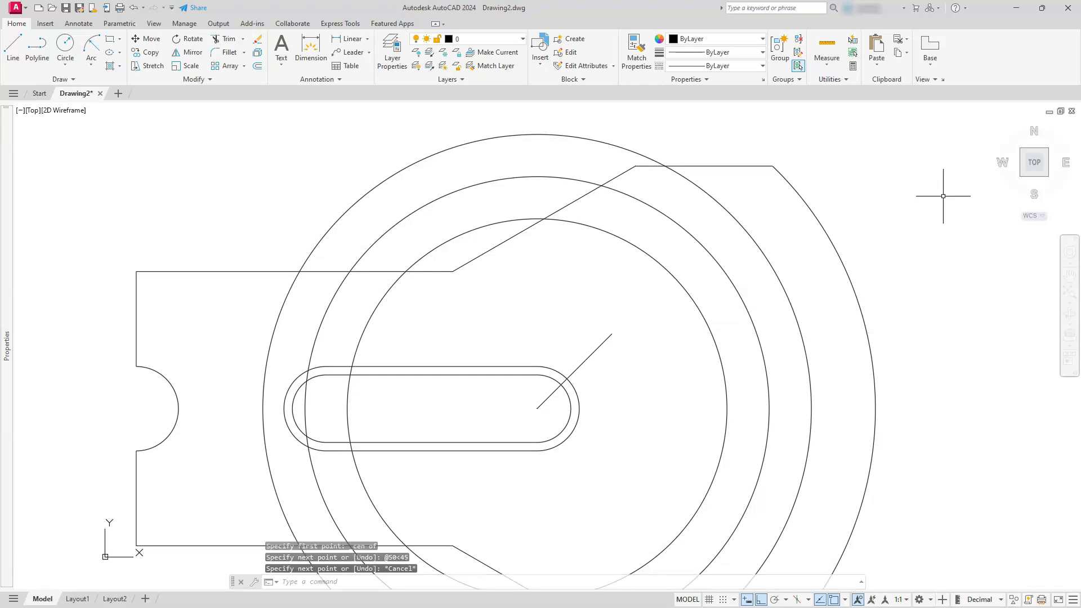
key("Escape")
key("Escape")
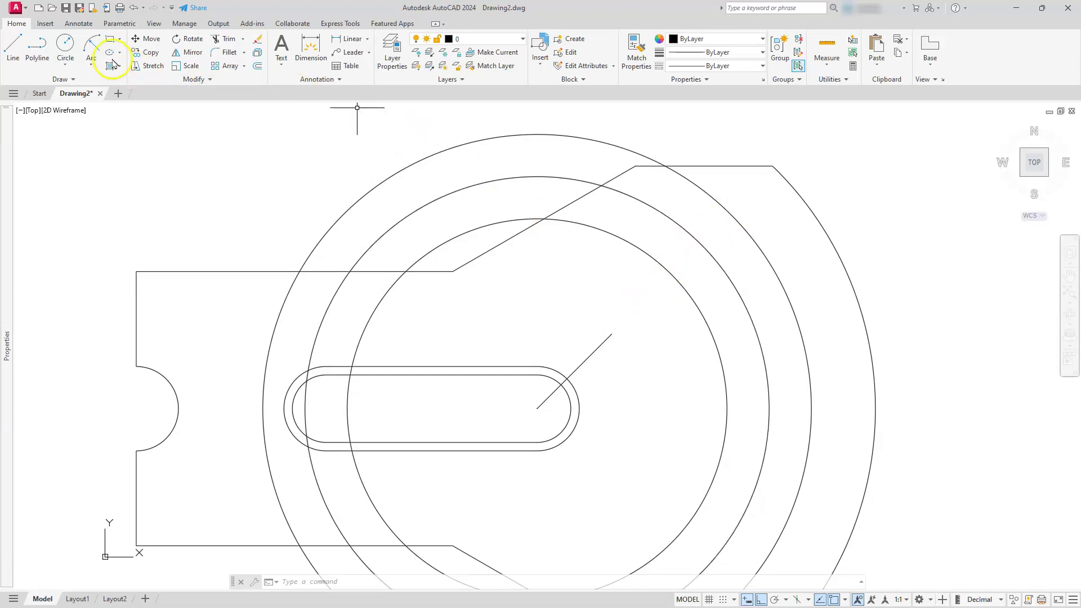
- Draw a circle of radius 20 centred at the extended intersection of the 45-degree line and the middle large circle
left_click(70, 63)
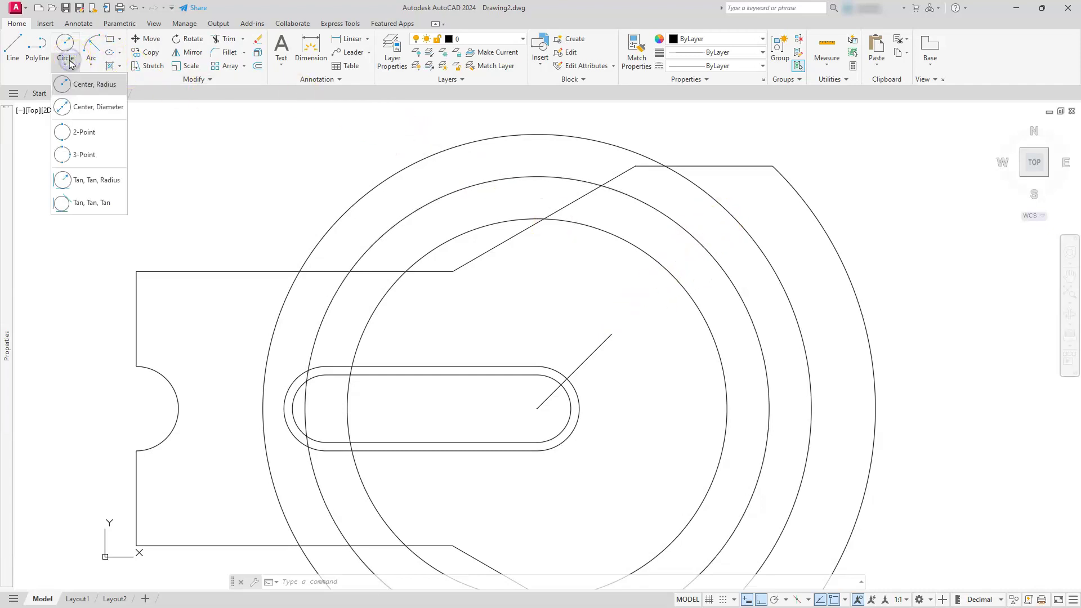
left_click(94, 85)
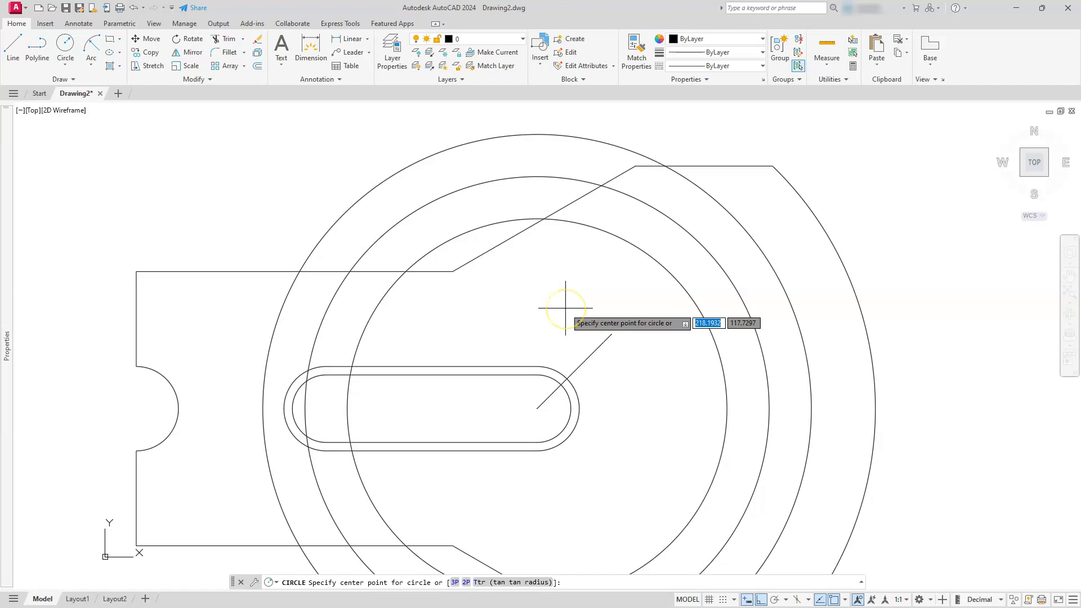
right_click(563, 307, "shift")
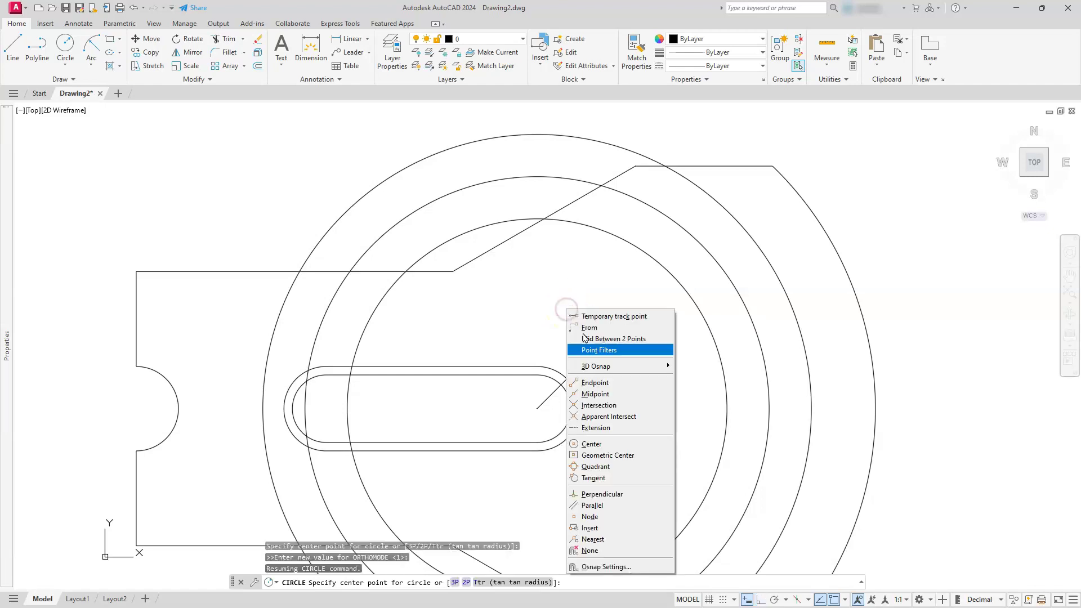
left_click(595, 406)
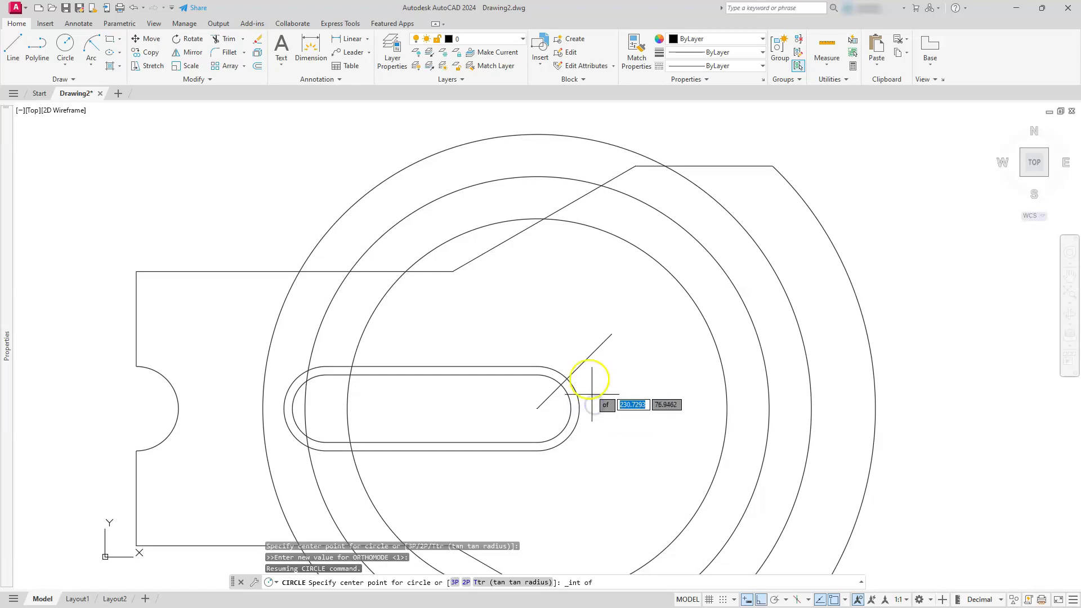
left_click(590, 355)
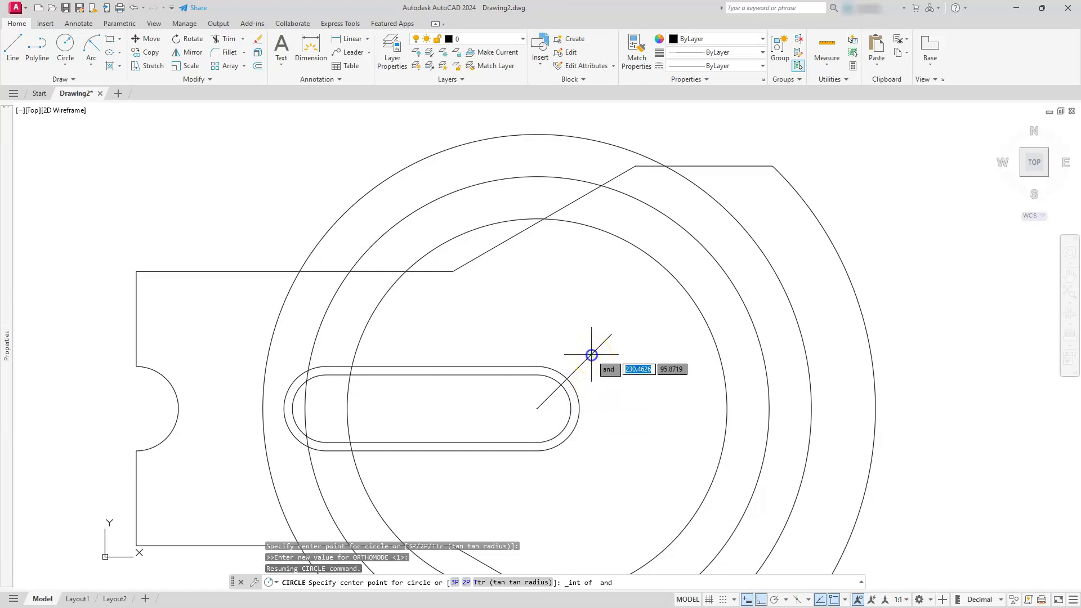
left_click(737, 288)
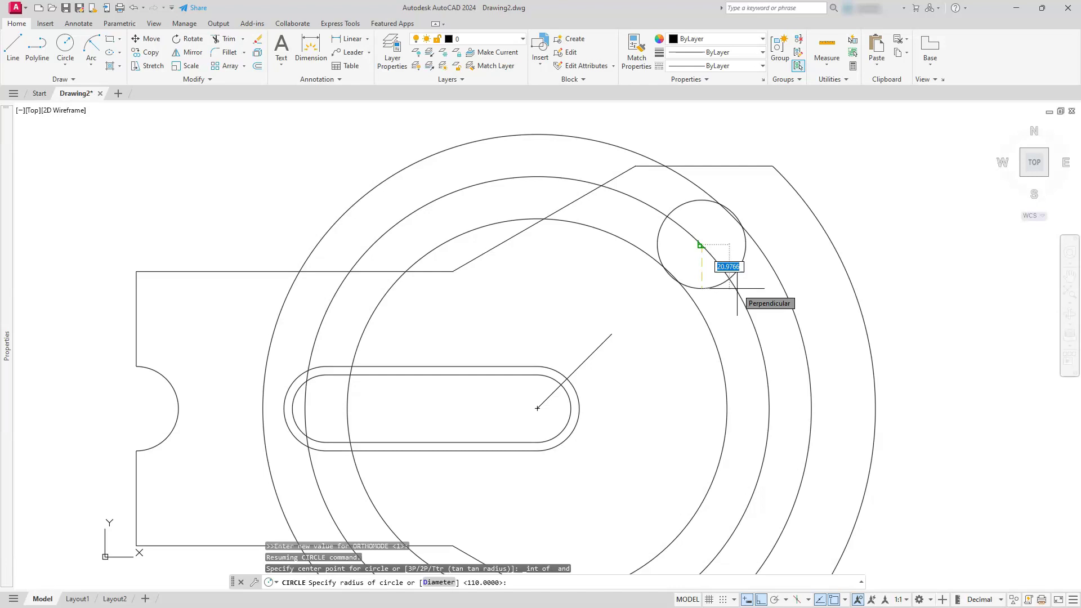
type("20")
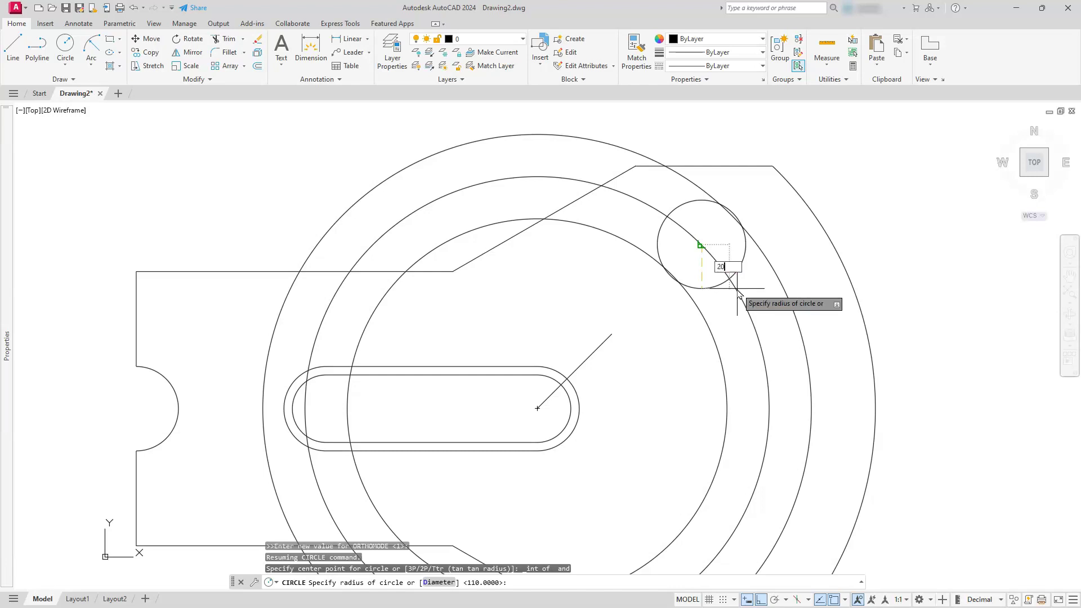
key("Return")
- Delete the 45-degree construction line
scroll(736, 288, "down", 2)
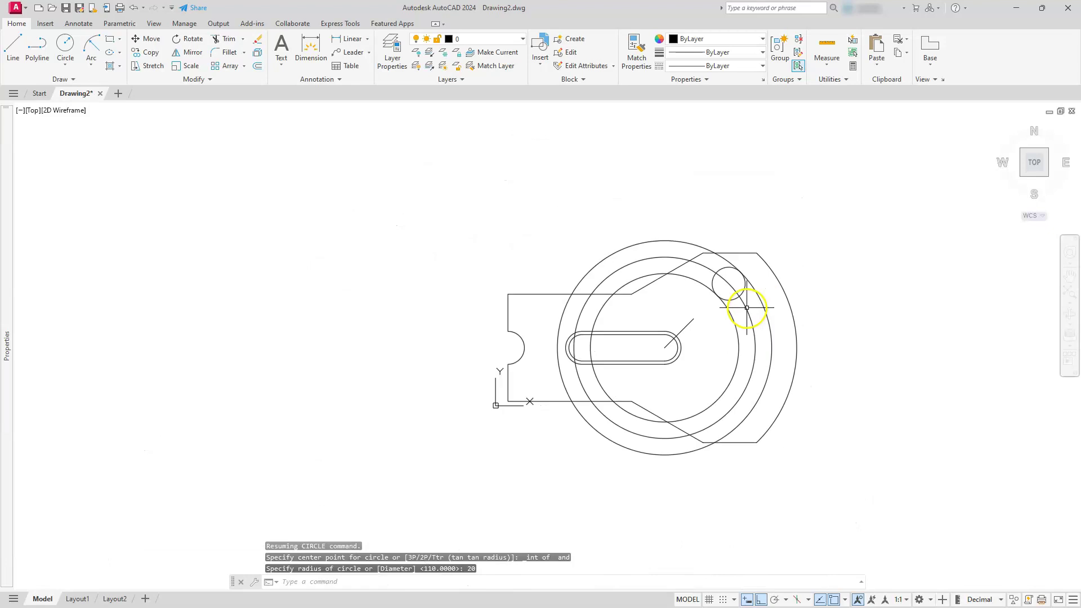
middle_click_drag(716, 353, 660, 291)
key("Escape")
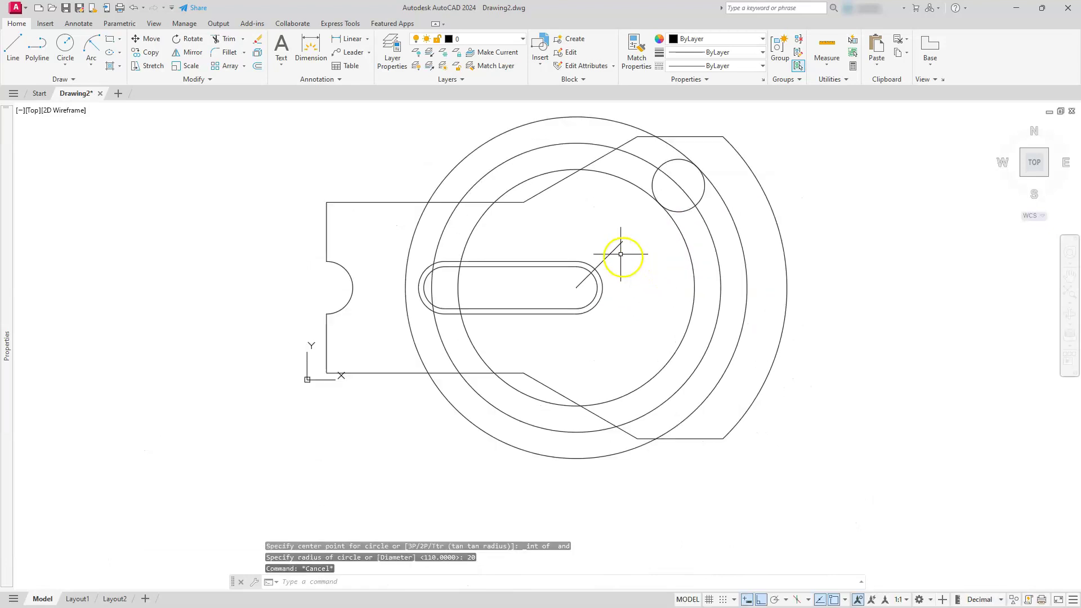
left_click(613, 248)
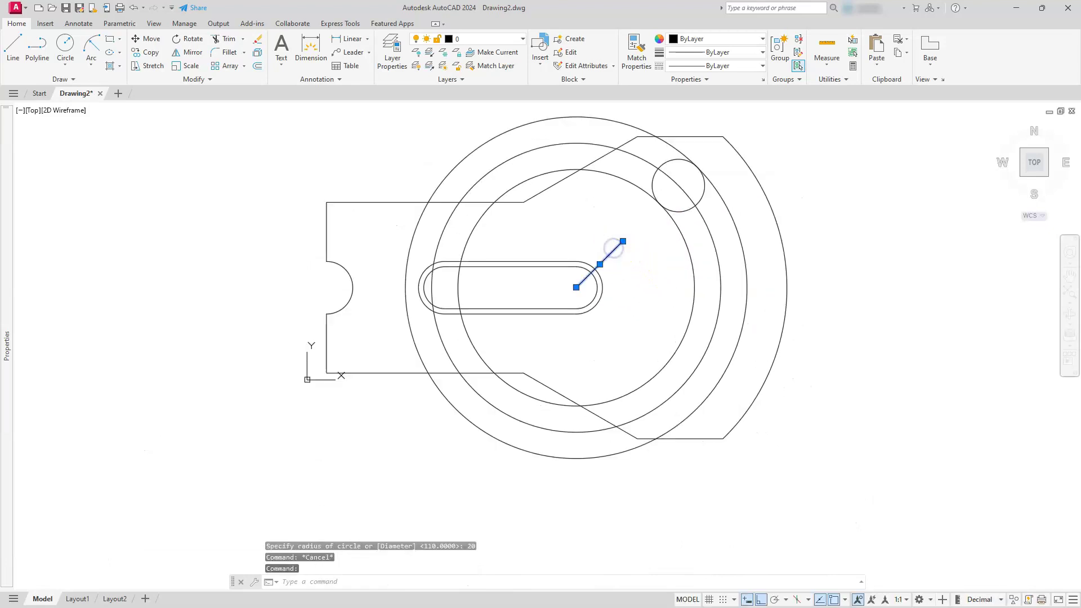
key("Delete")
- Mirror the radius 20 circle about the part's horizontal centreline, keeping the original circle
left_click(188, 52)
left_click(653, 187)
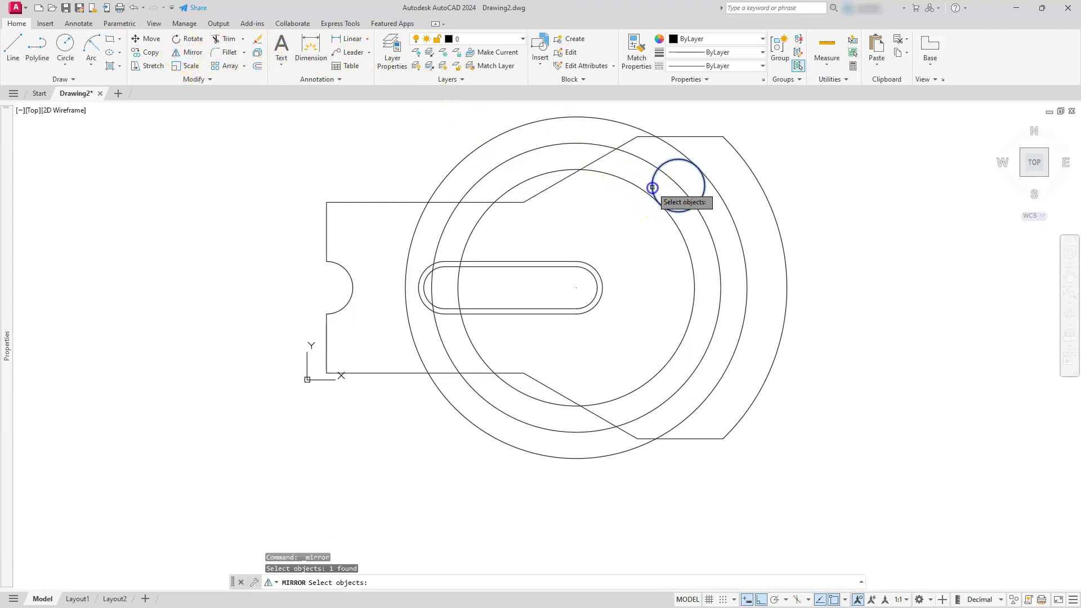
key("Return")
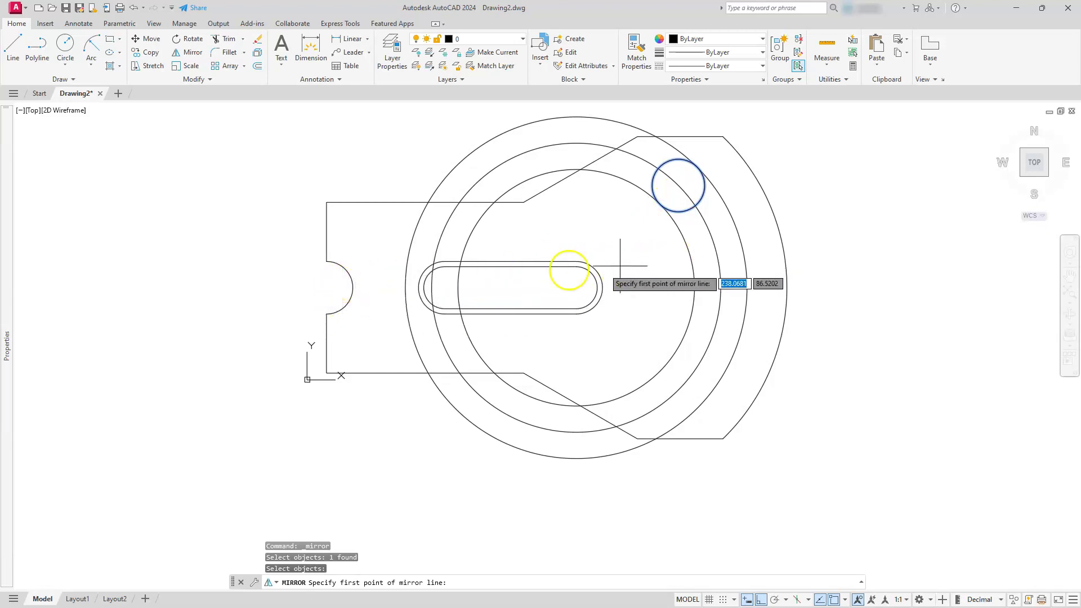
left_click(352, 287)
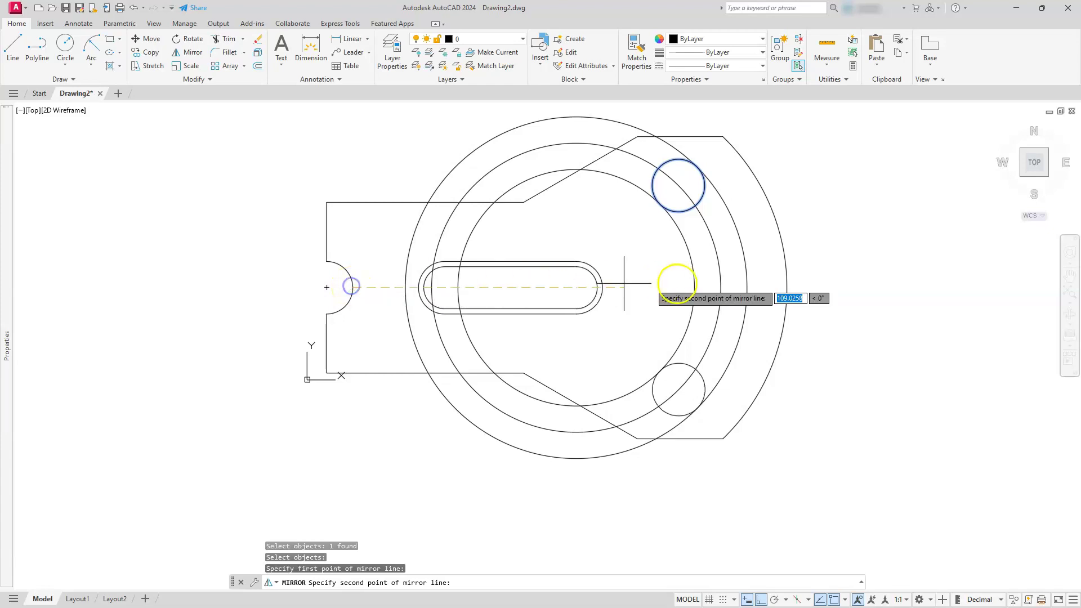
left_click(884, 287)
key("Return")
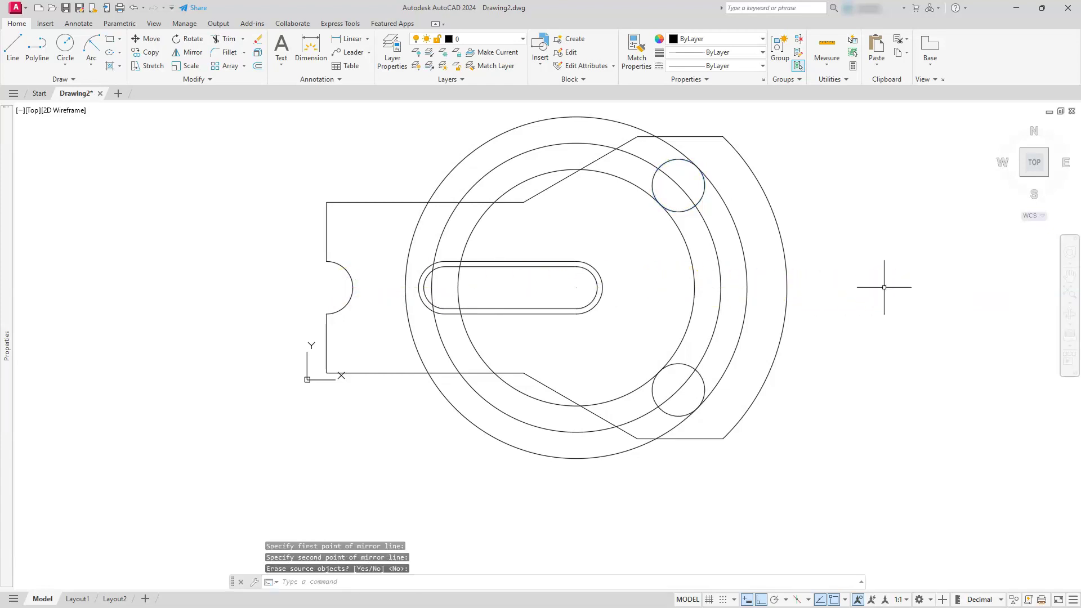
key("Escape")
key("Escape")
key("Escape")
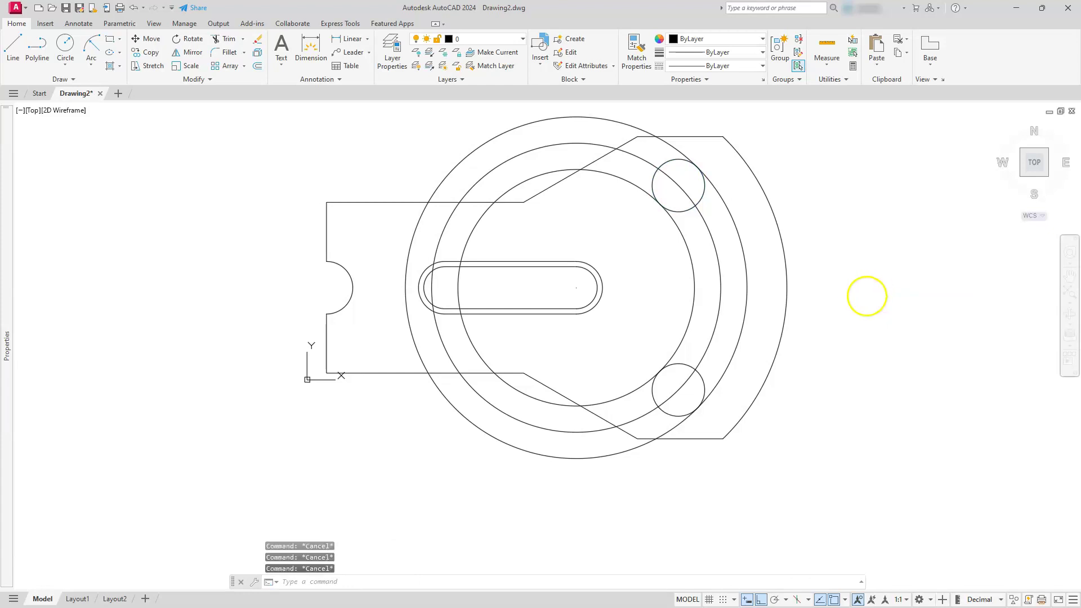
- Delete the middle large circle that passes through the centres of the two radius 20 circles
left_click(720, 262)
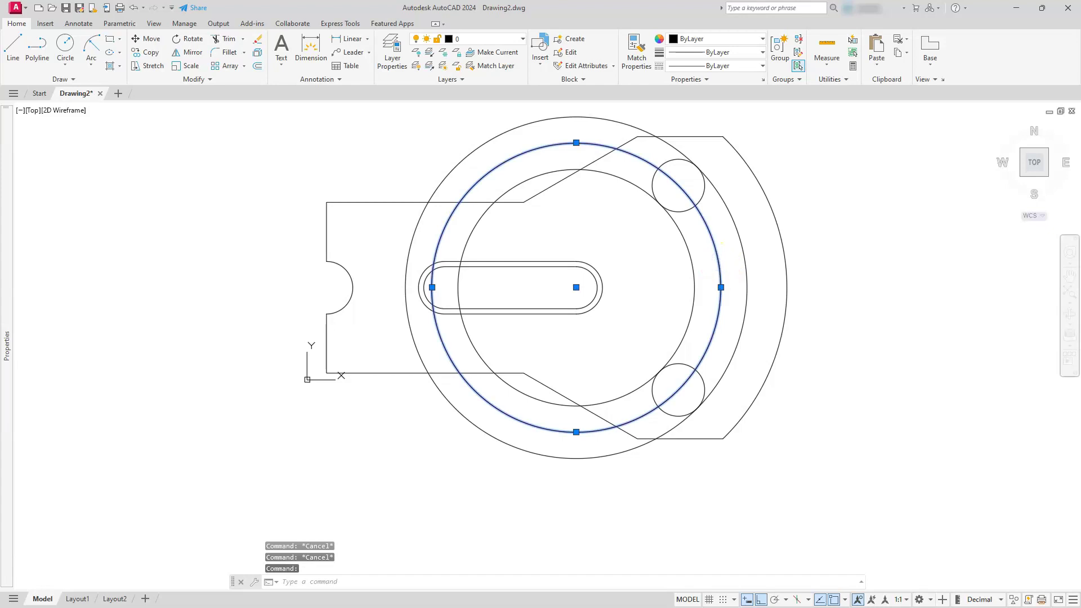
key("Delete")
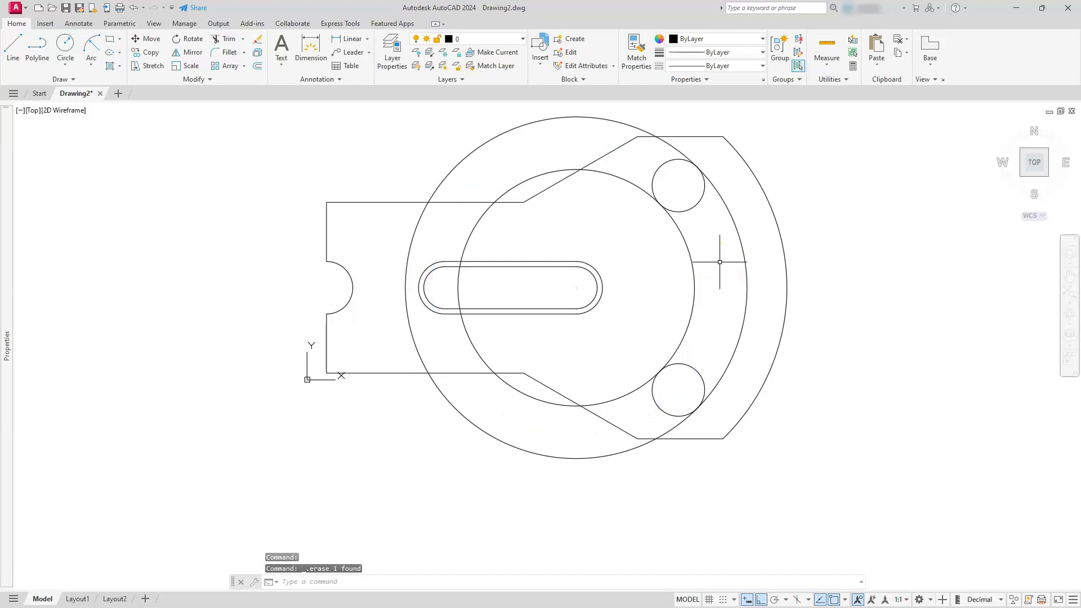
key("Escape")
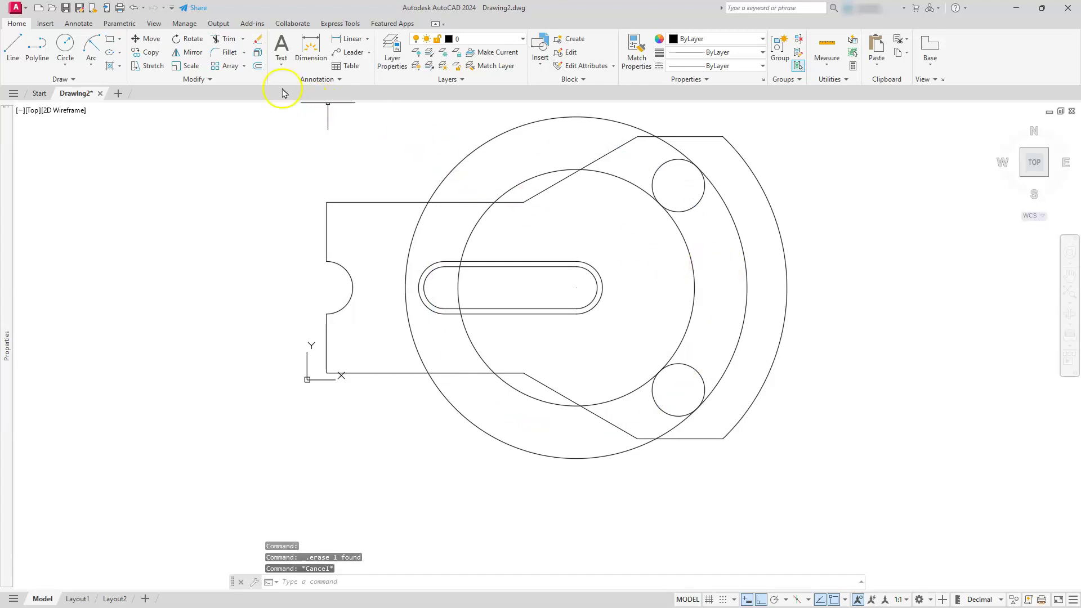
- Trim the two large circles and both radius 20 circles against each other, leaving only the closed curved slot outline
left_click(229, 39)
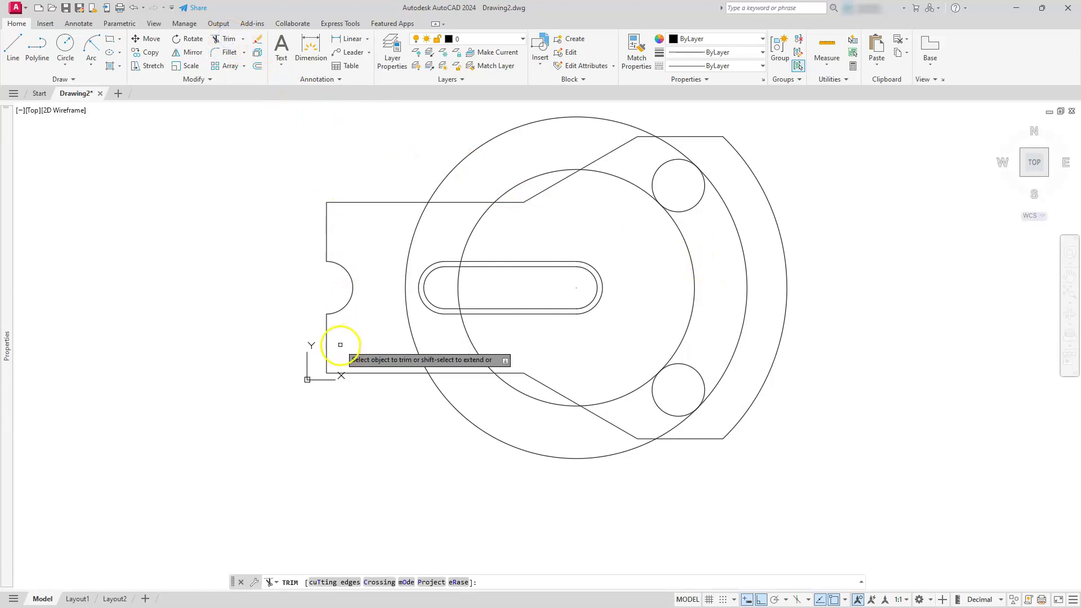
left_click(349, 582)
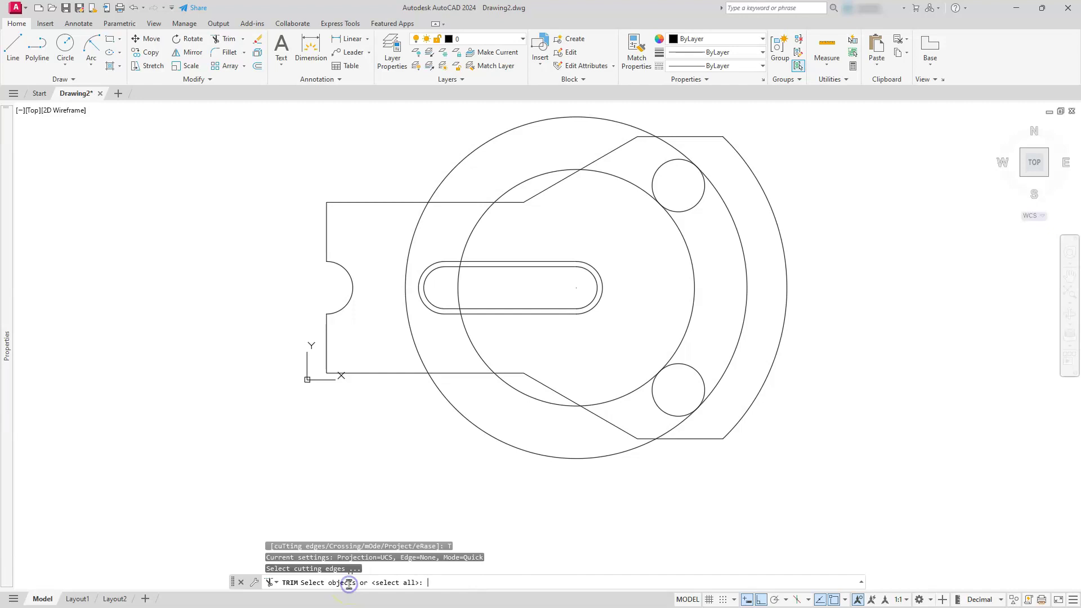
left_click(555, 404)
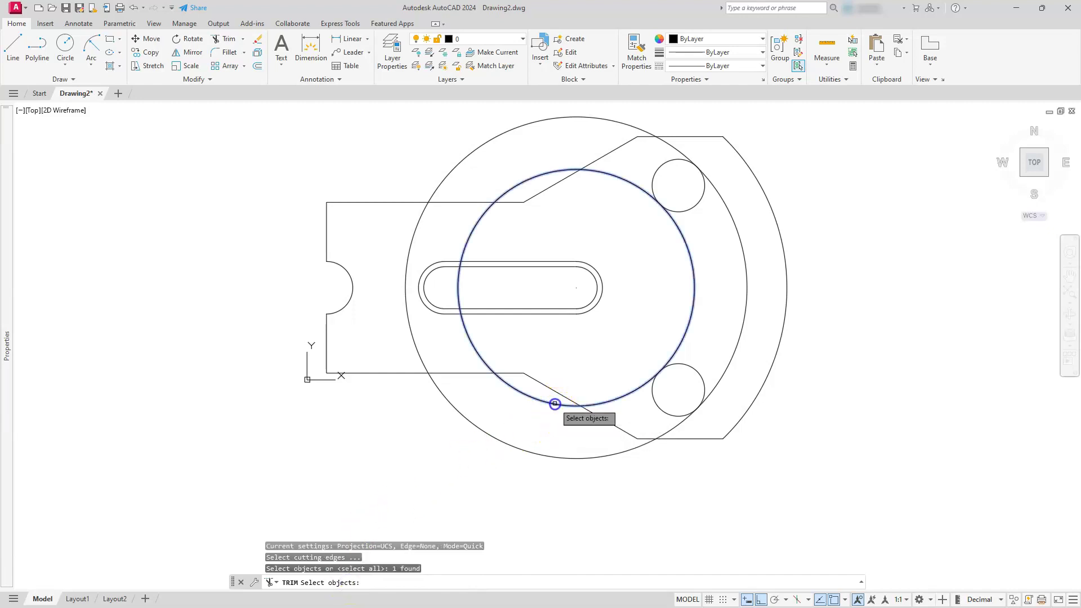
left_click(545, 455)
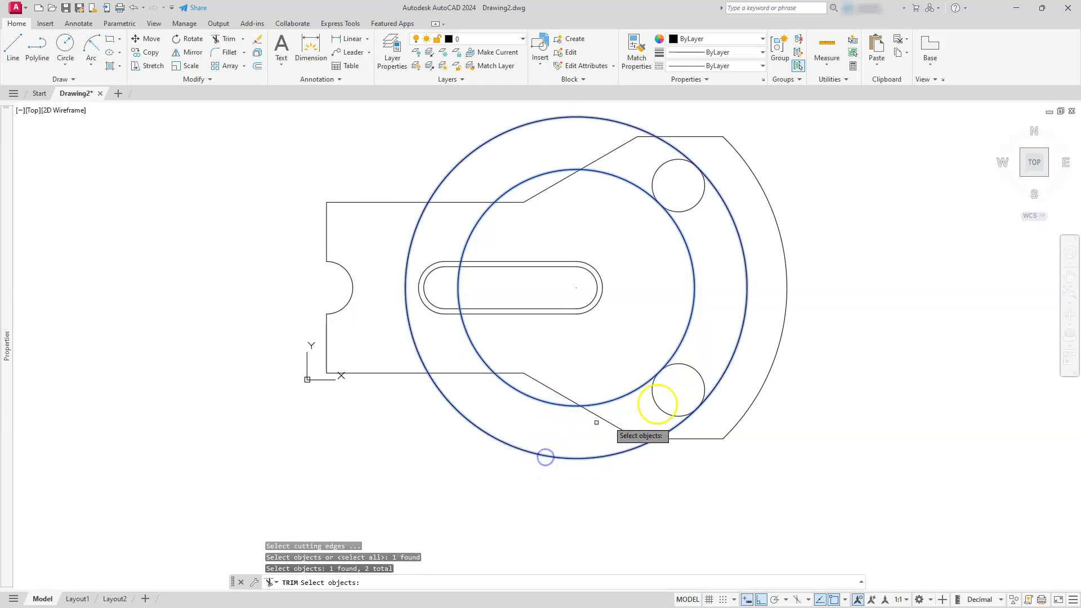
left_click(698, 374)
left_click(688, 209)
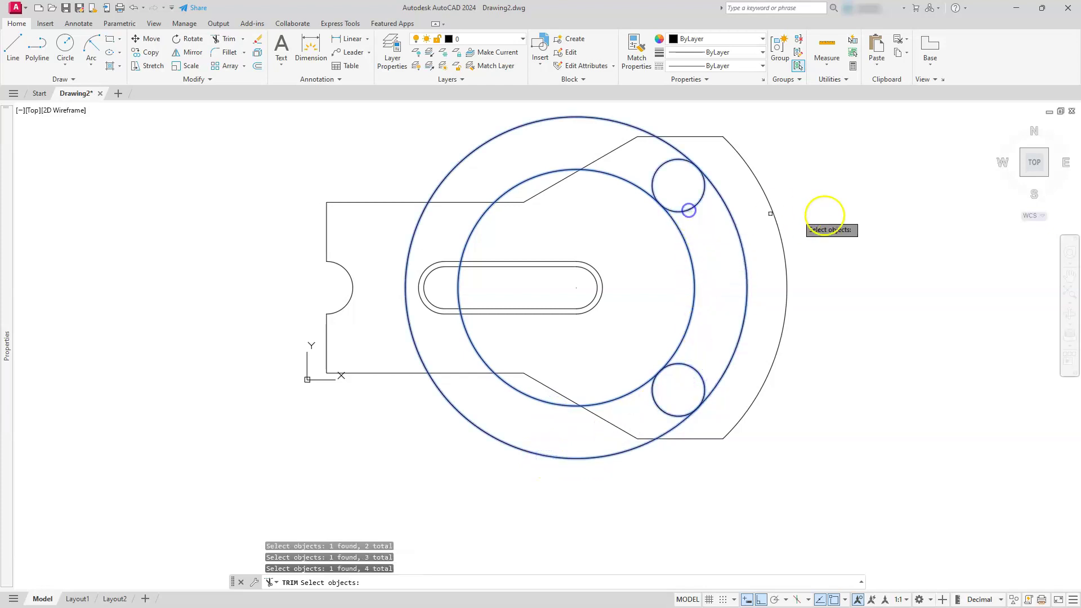
key("Return")
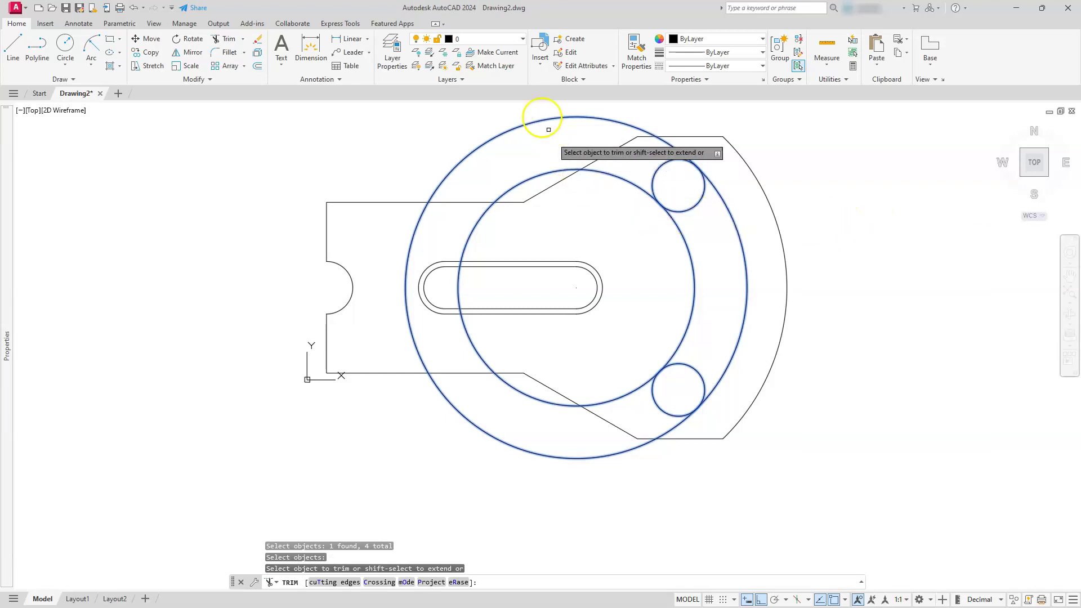
left_click(462, 162)
left_click(526, 179)
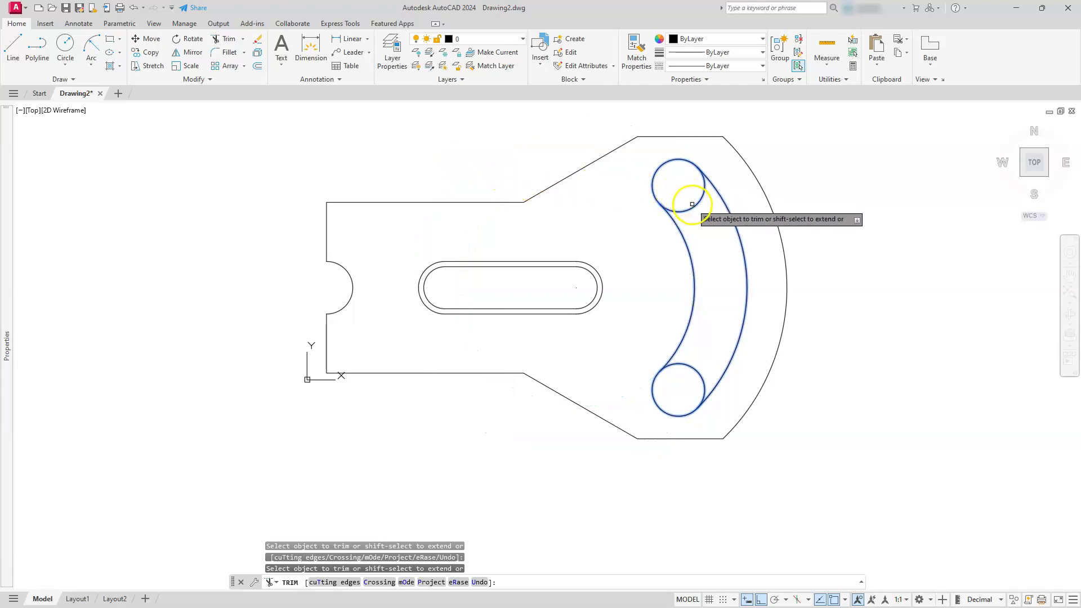
left_click(701, 376)
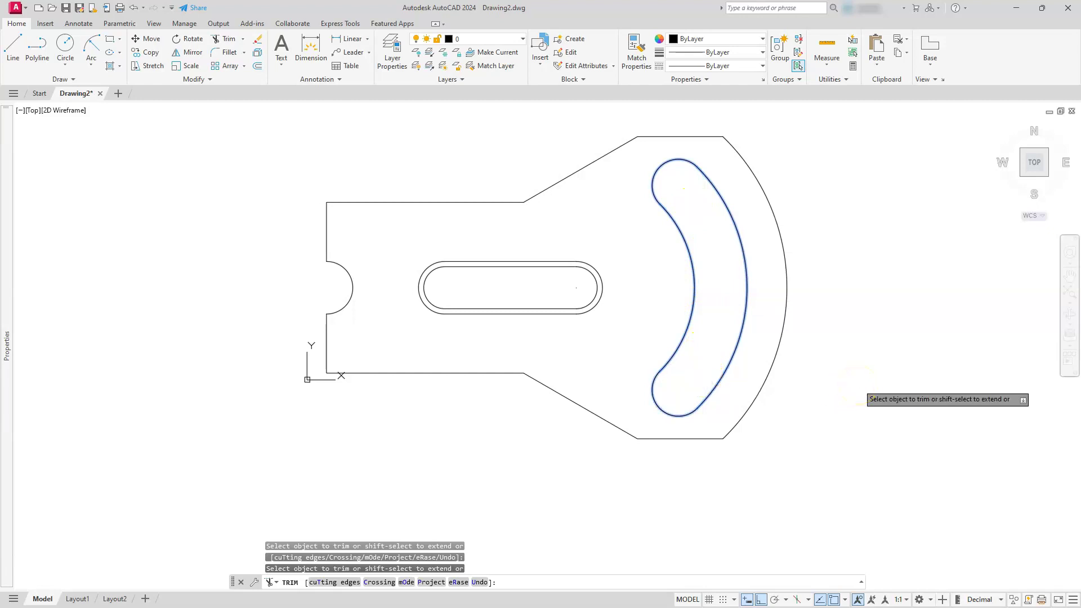
key("Escape")
- Fillet the lower and upper corners at the notched end of the outline with radius 20, using the Multiple option
middle_click_drag(849, 379, 838, 421)
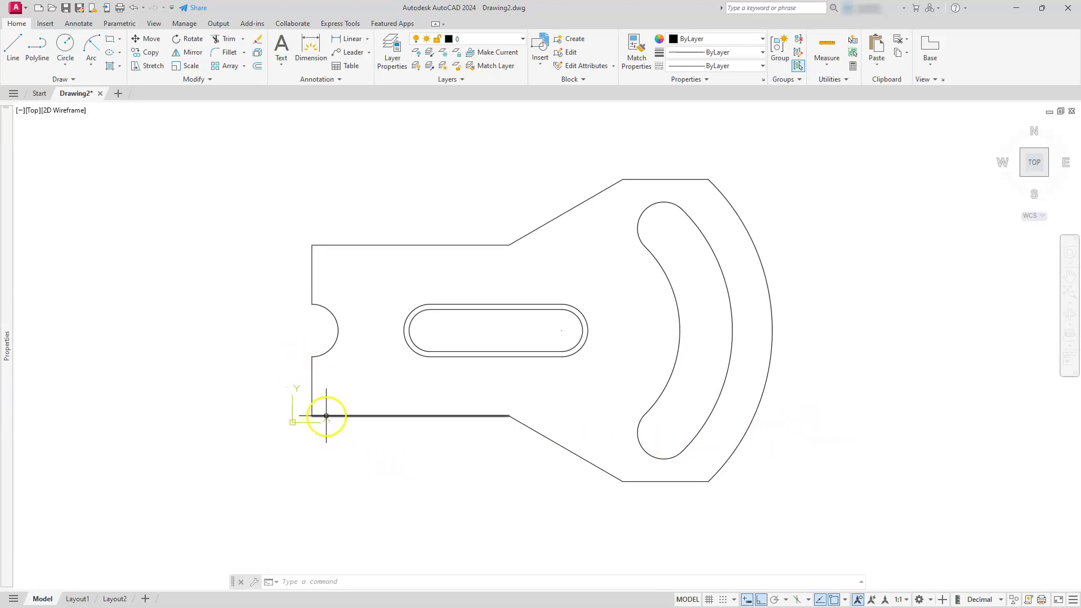
left_click(228, 54)
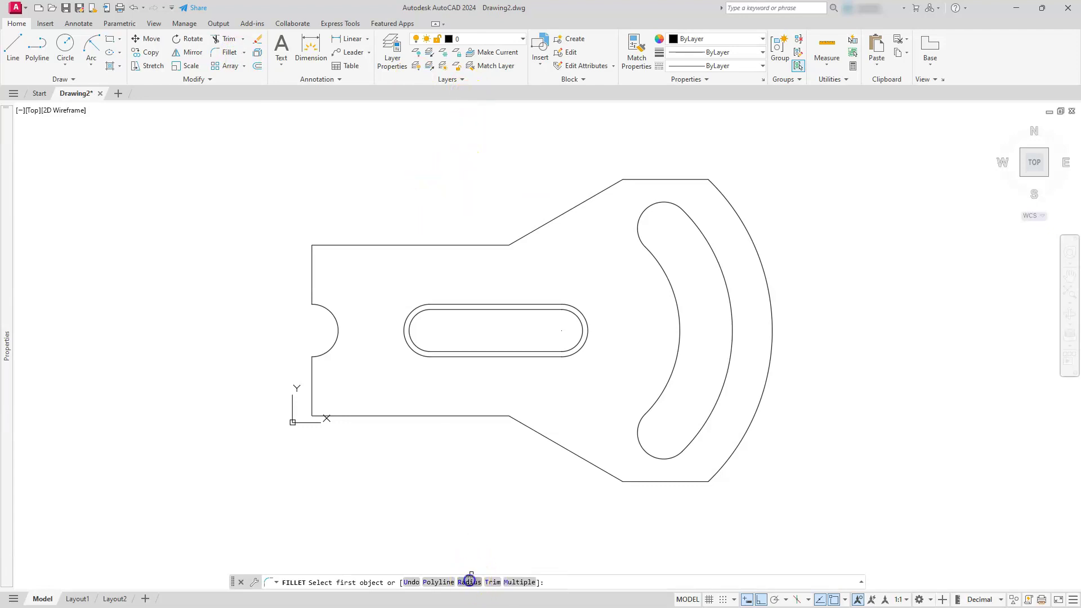
left_click(469, 580)
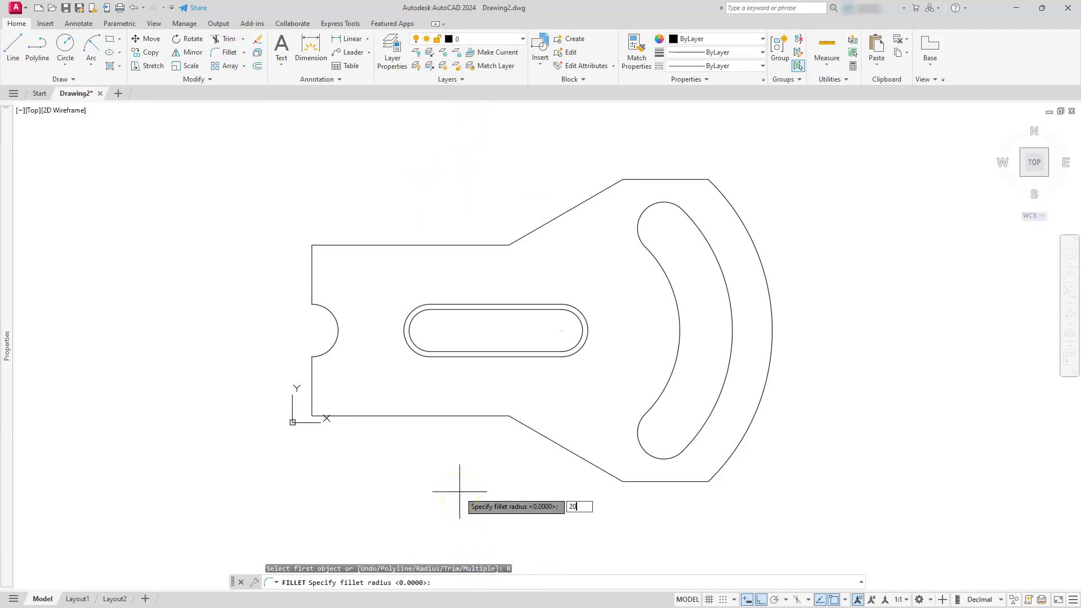
type("20")
key("Return")
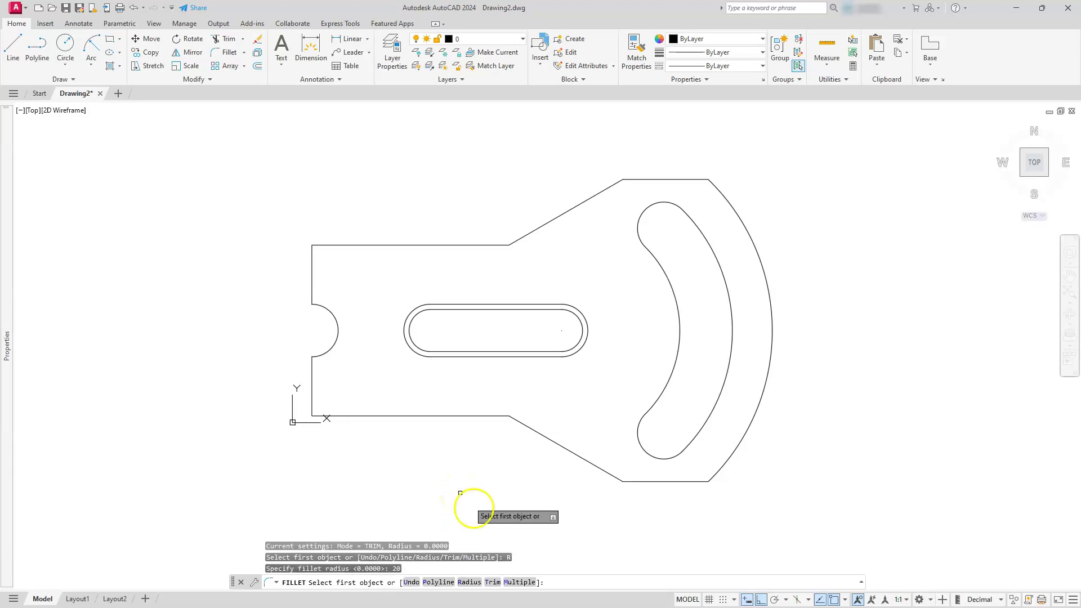
left_click(515, 582)
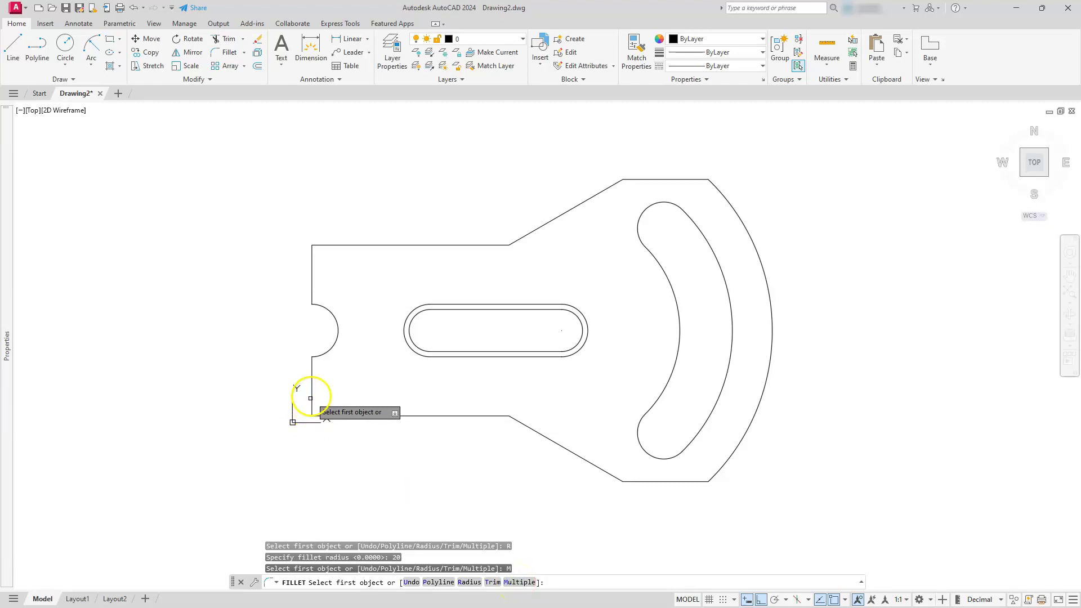
left_click(313, 391)
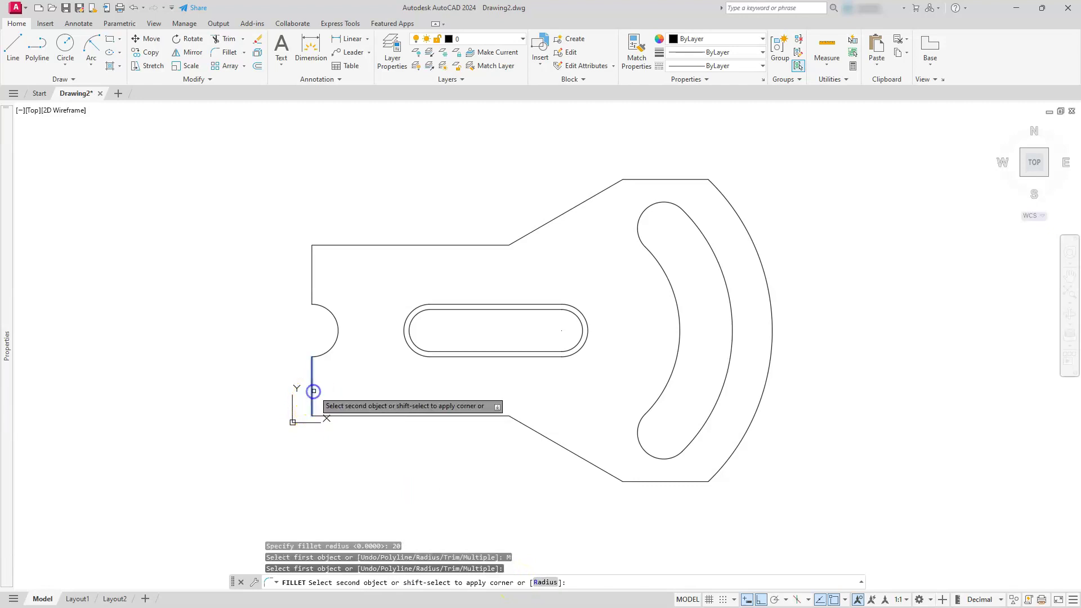
left_click(352, 417)
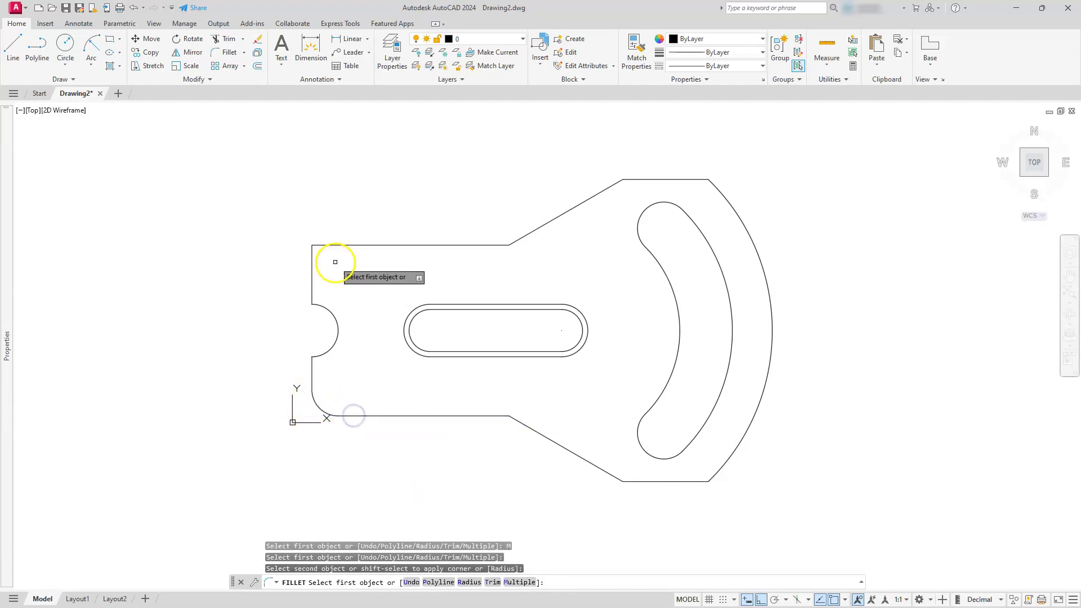
left_click(312, 271)
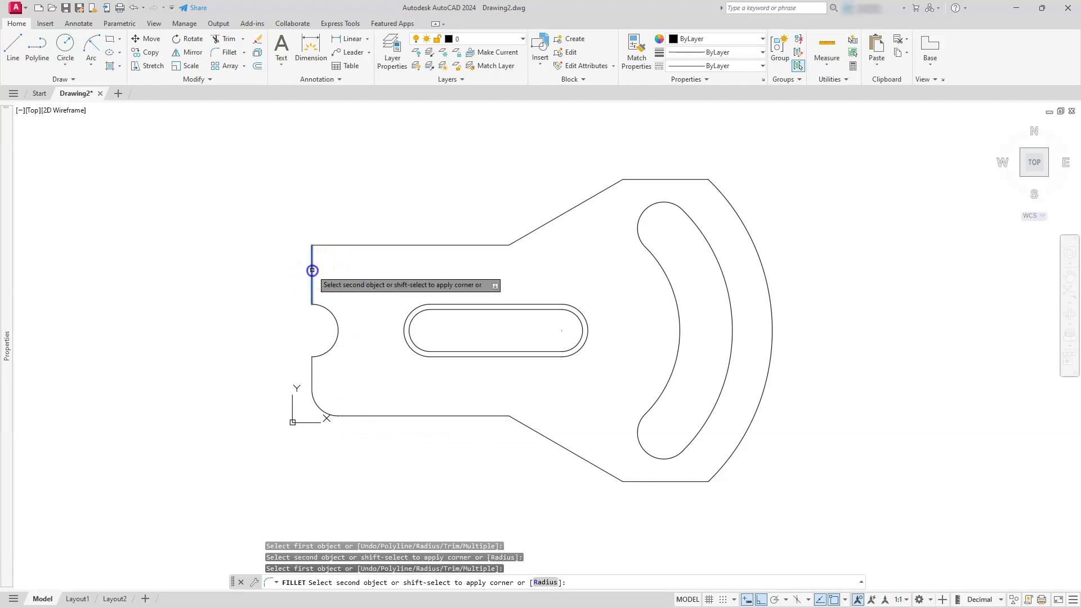
left_click(351, 245)
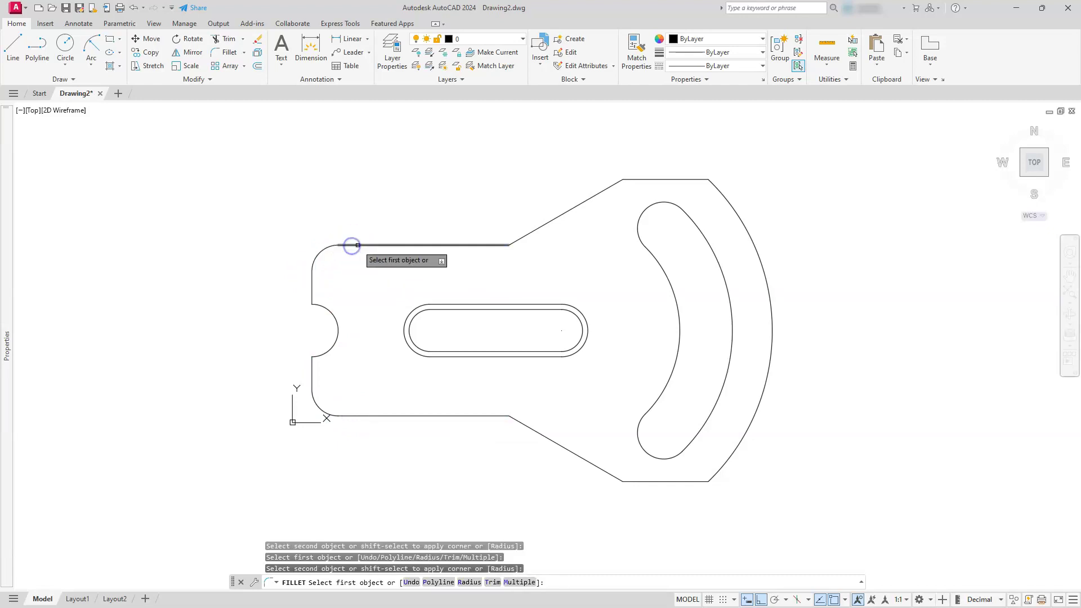
key("Escape")
key("Escape")
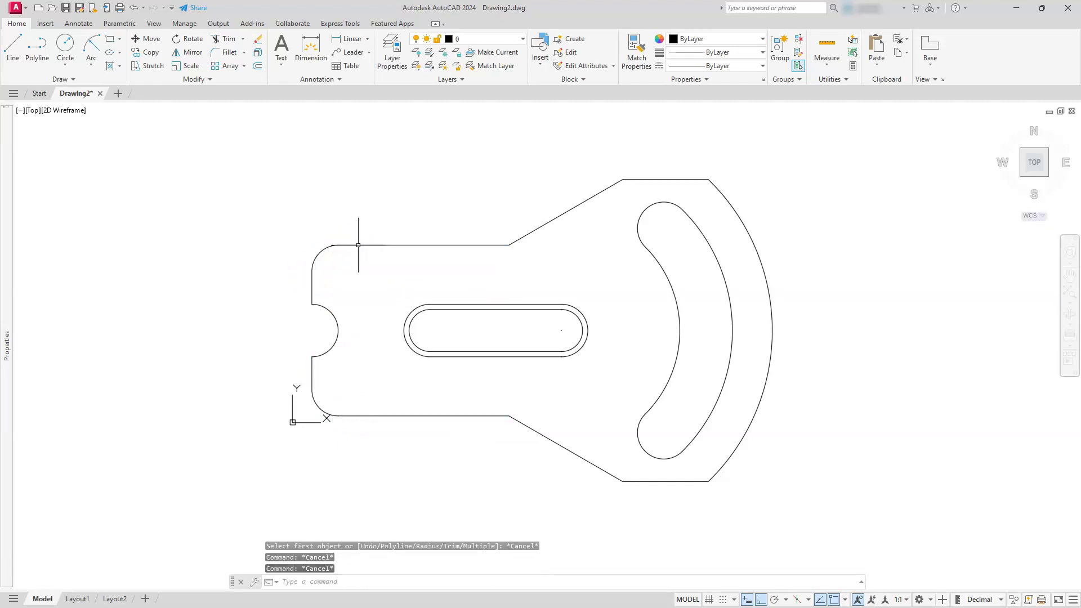